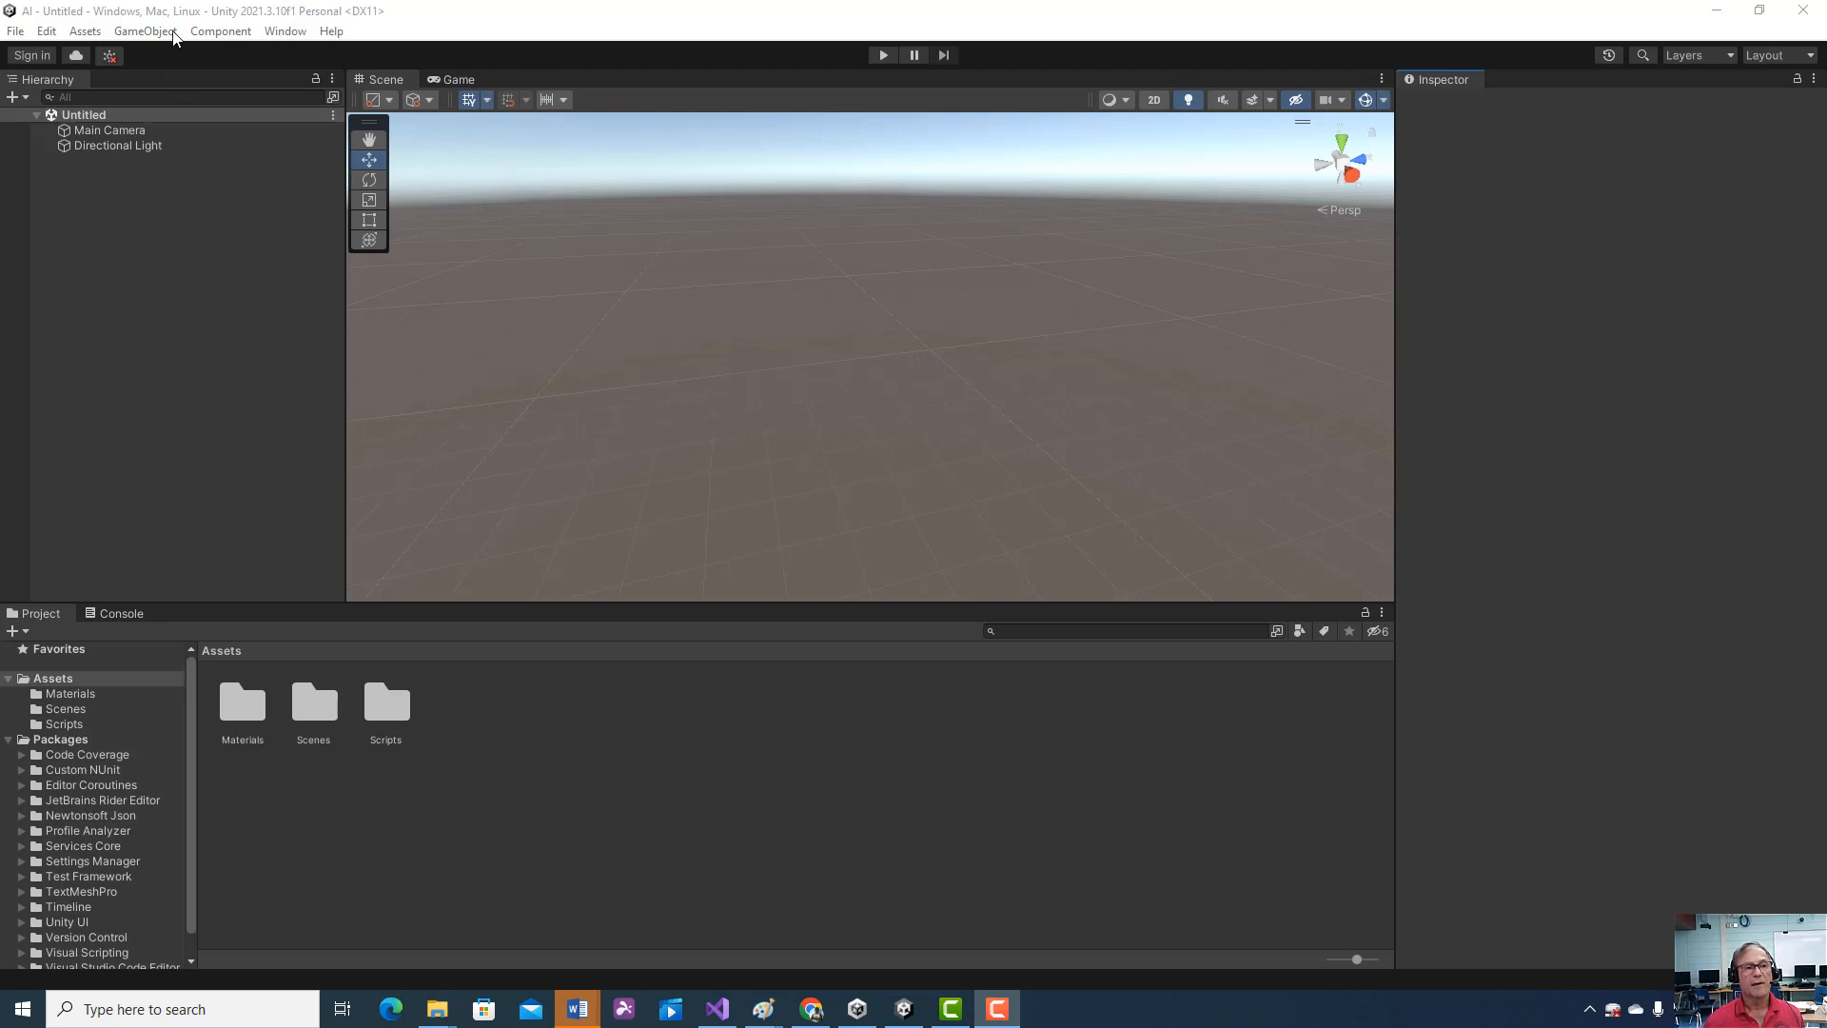
# - Add a Plane via GameObject > 3D Object and rename it Ground
pyautogui.click(146, 30)
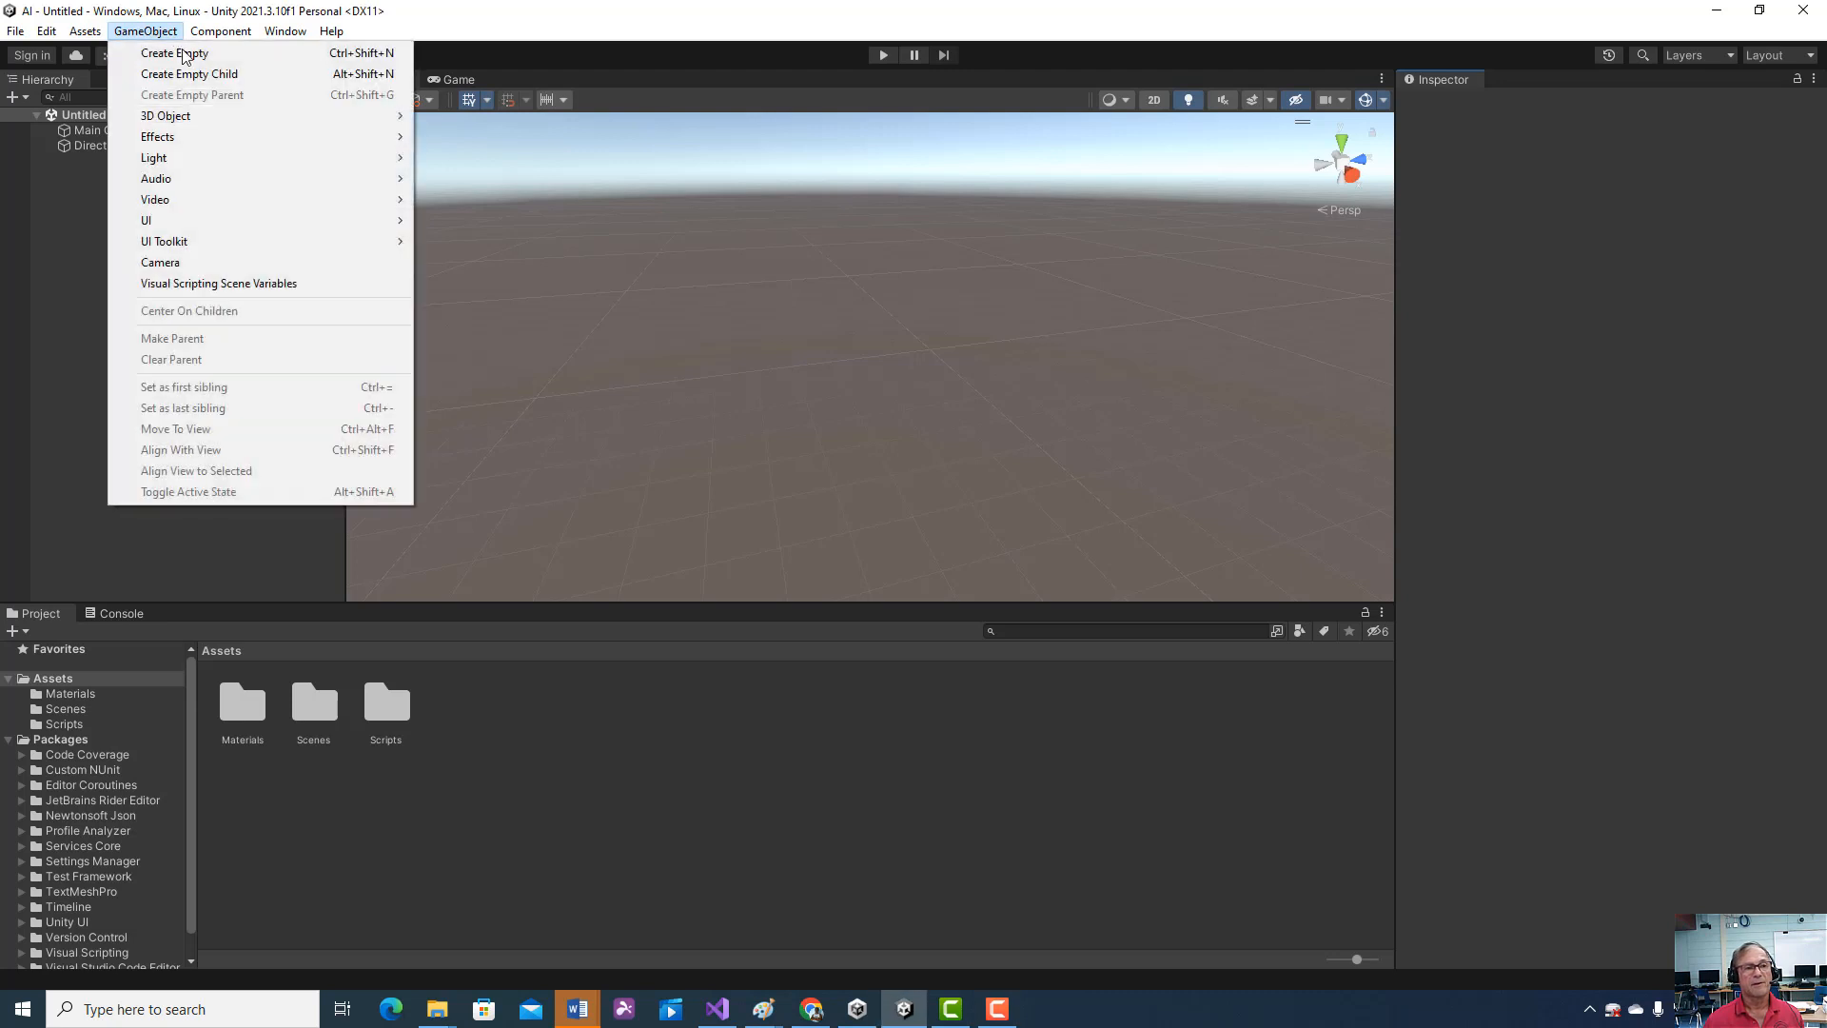
pyautogui.moveTo(166, 116)
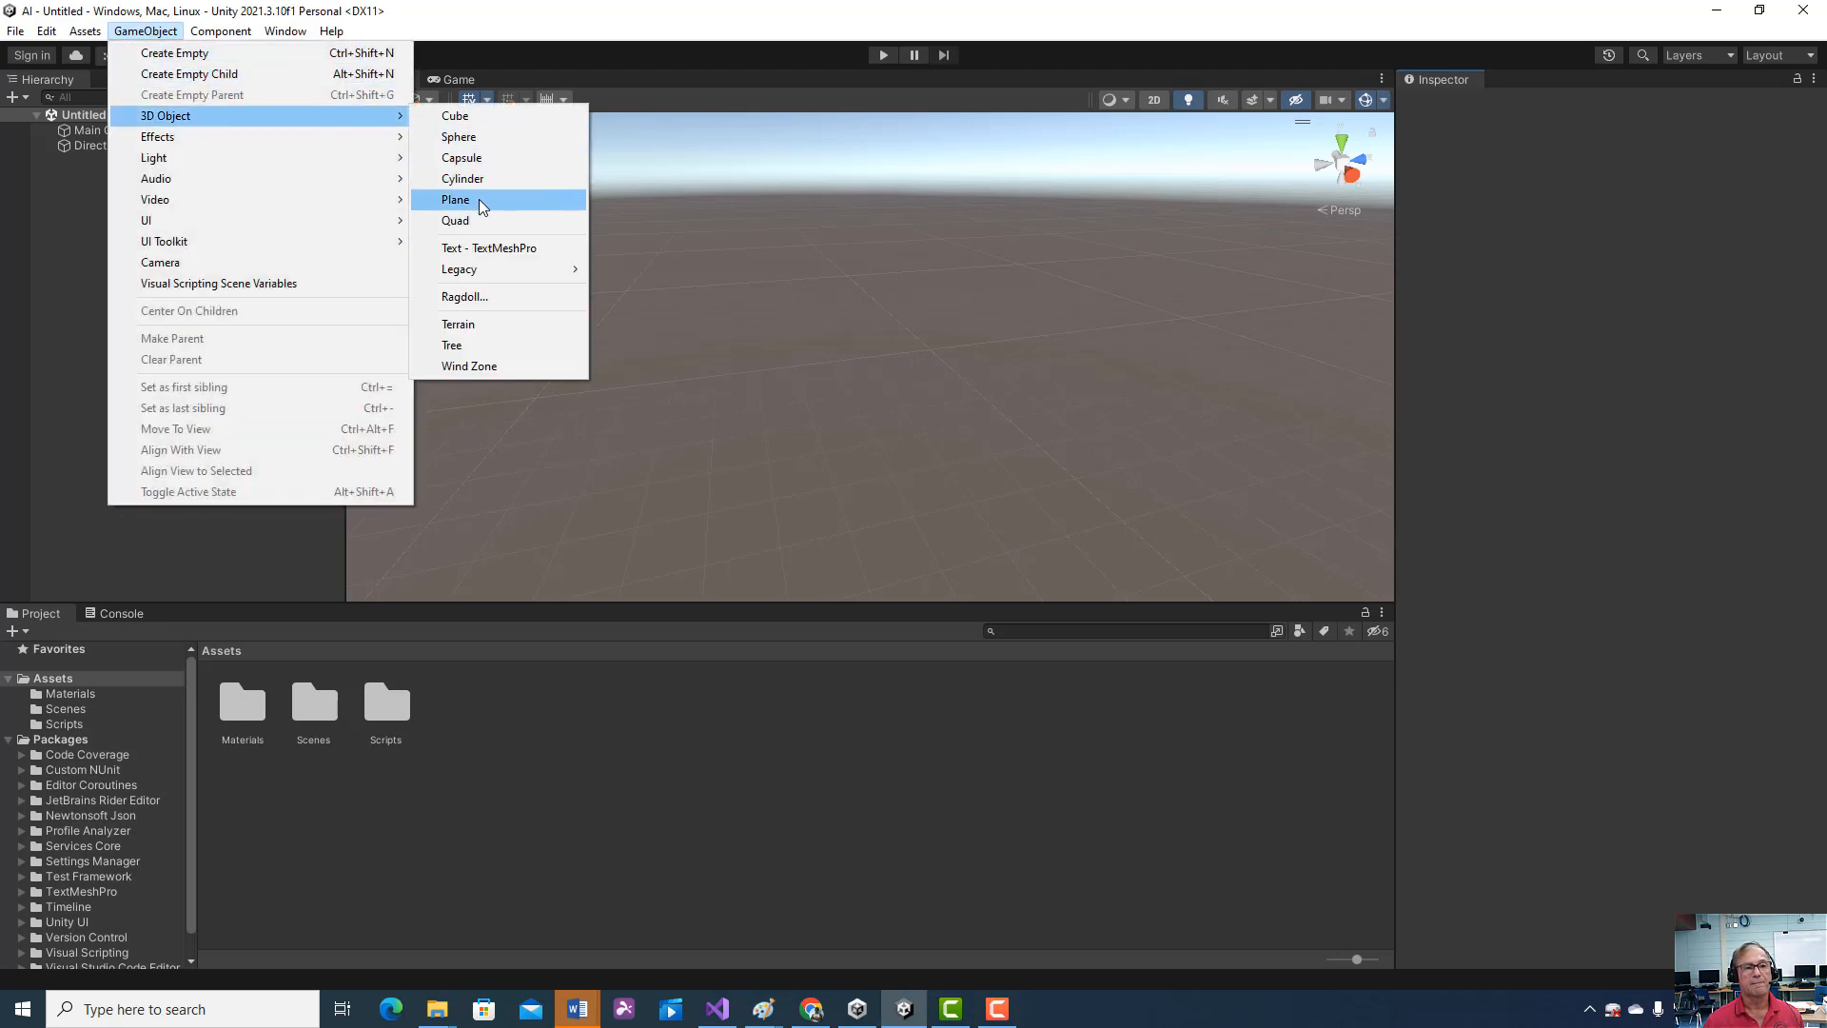
pyautogui.click(457, 198)
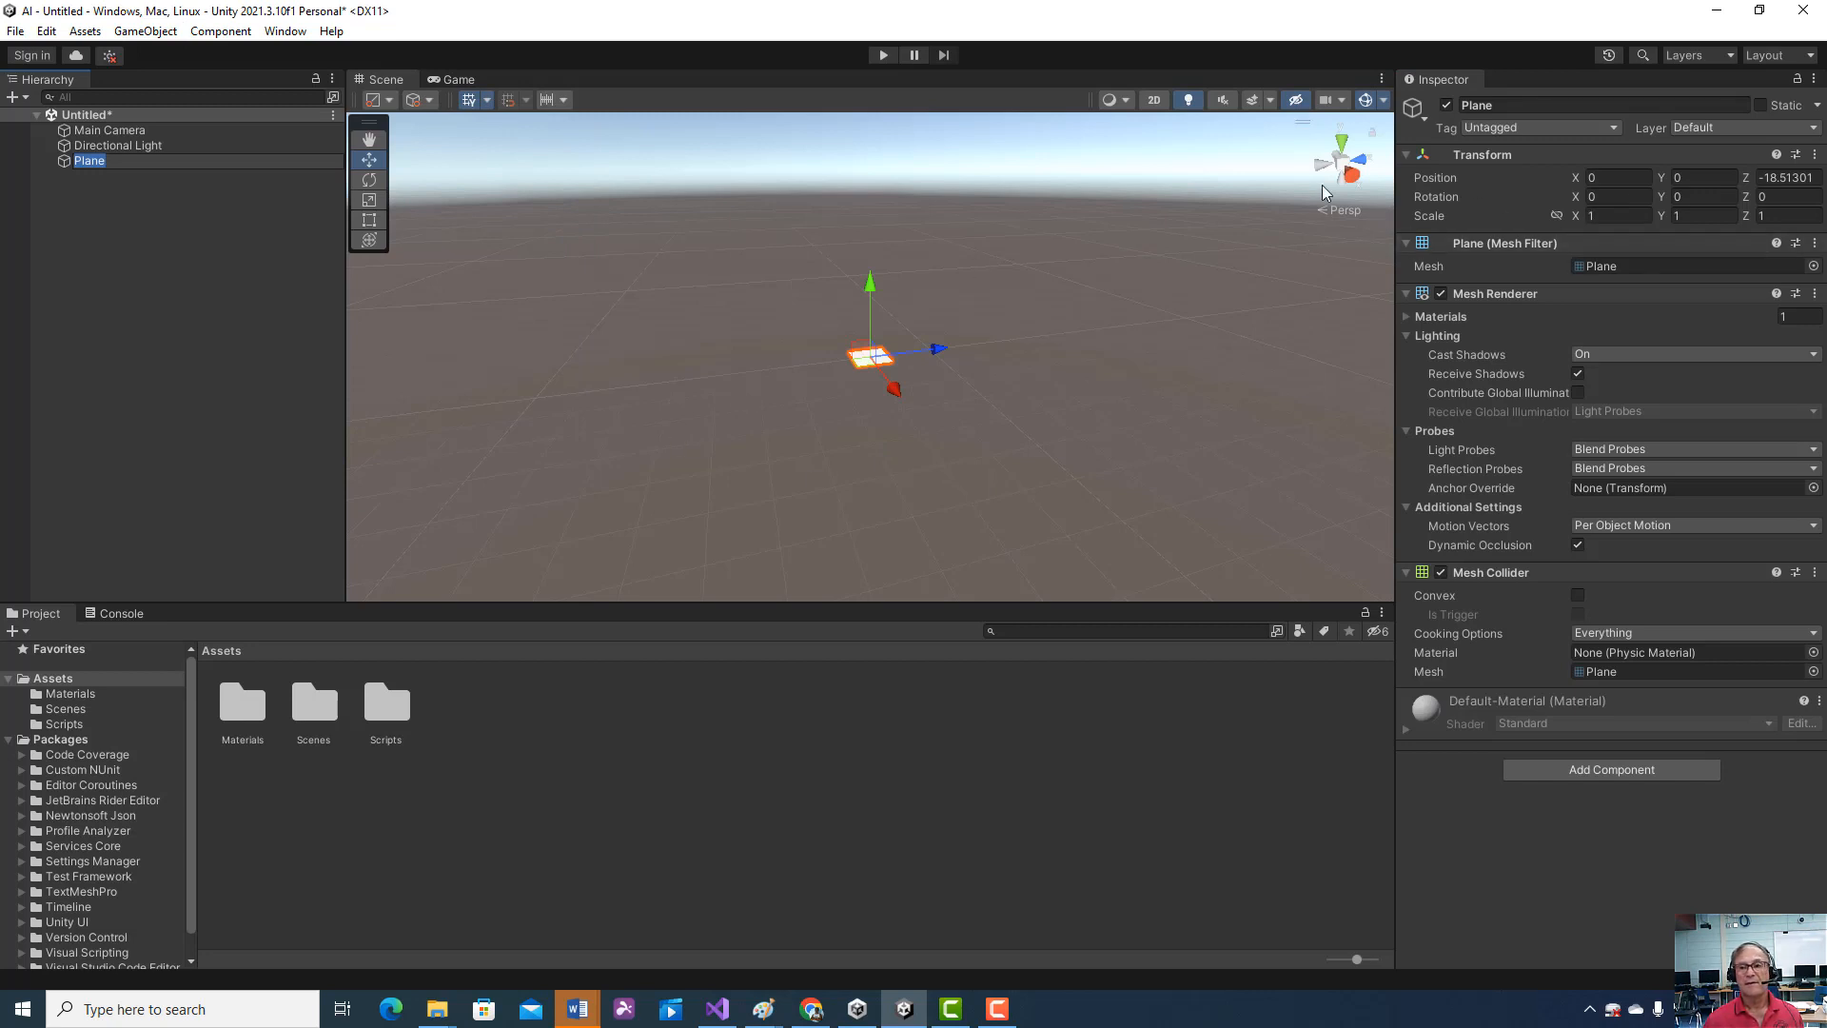
pyautogui.click(1570, 103)
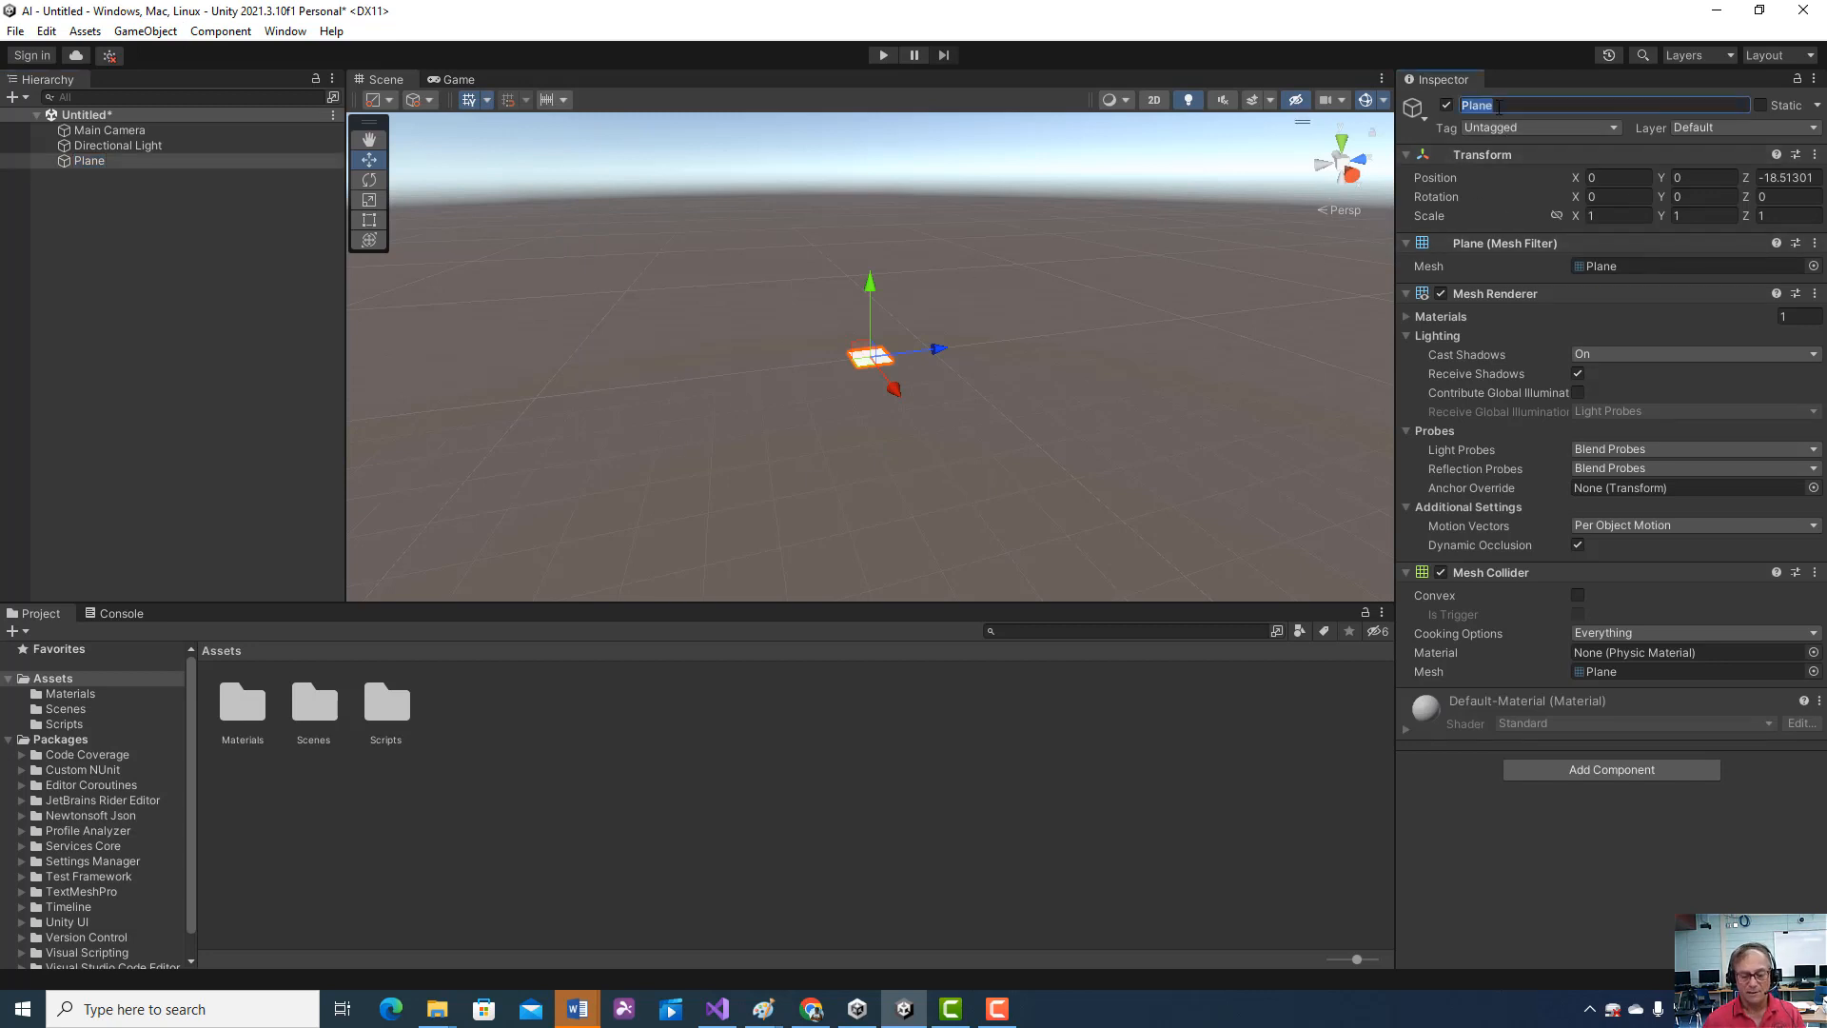
pyautogui.write('Gr')
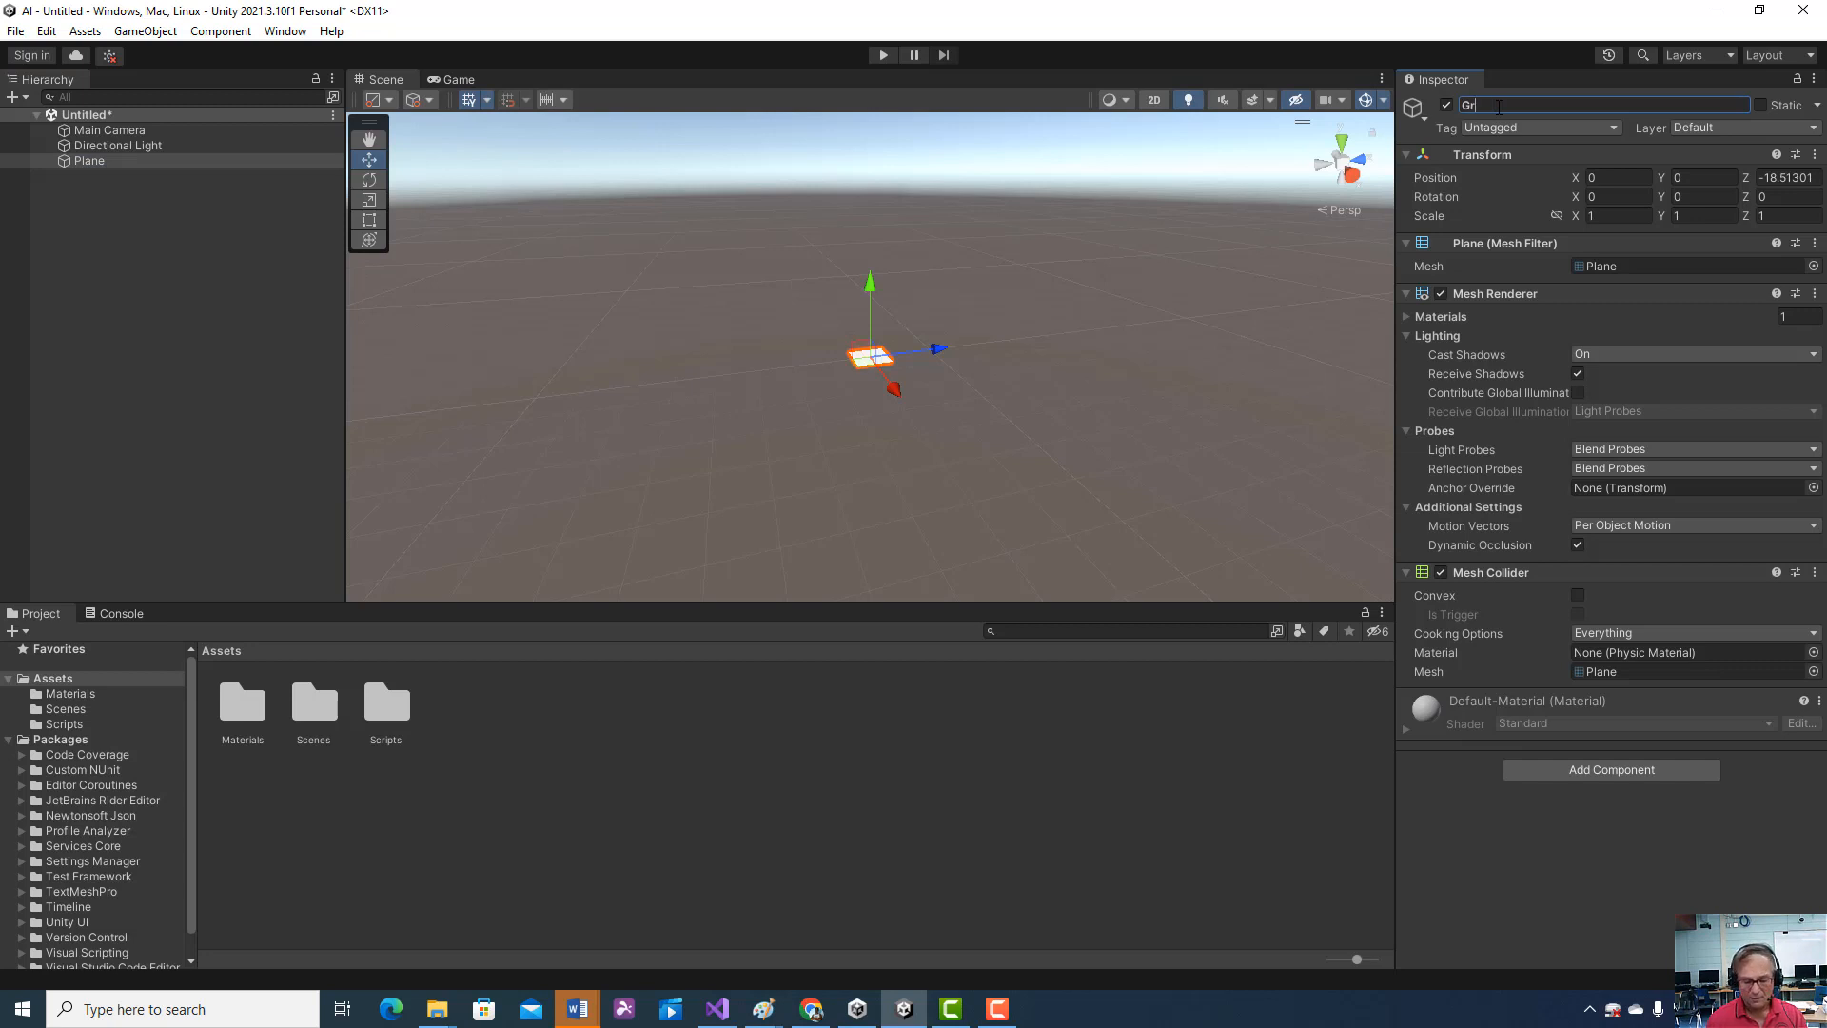
pyautogui.write('ound')
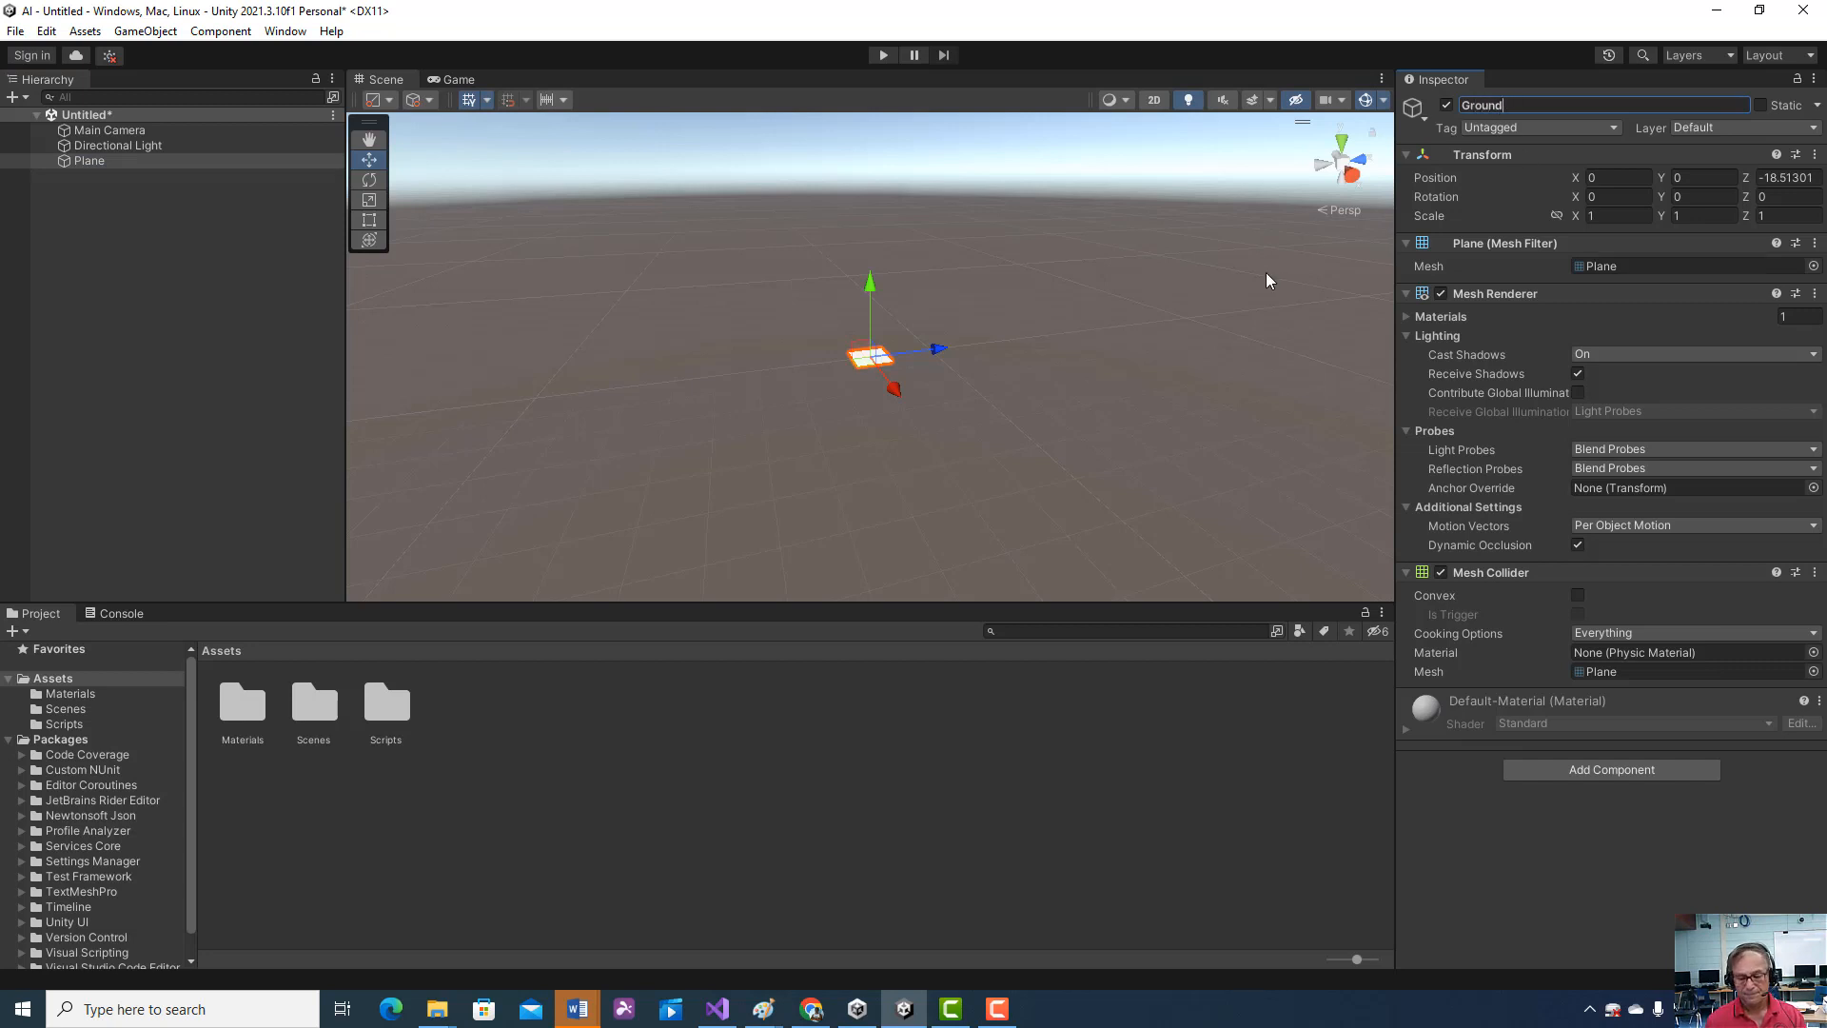
pyautogui.press('Return')
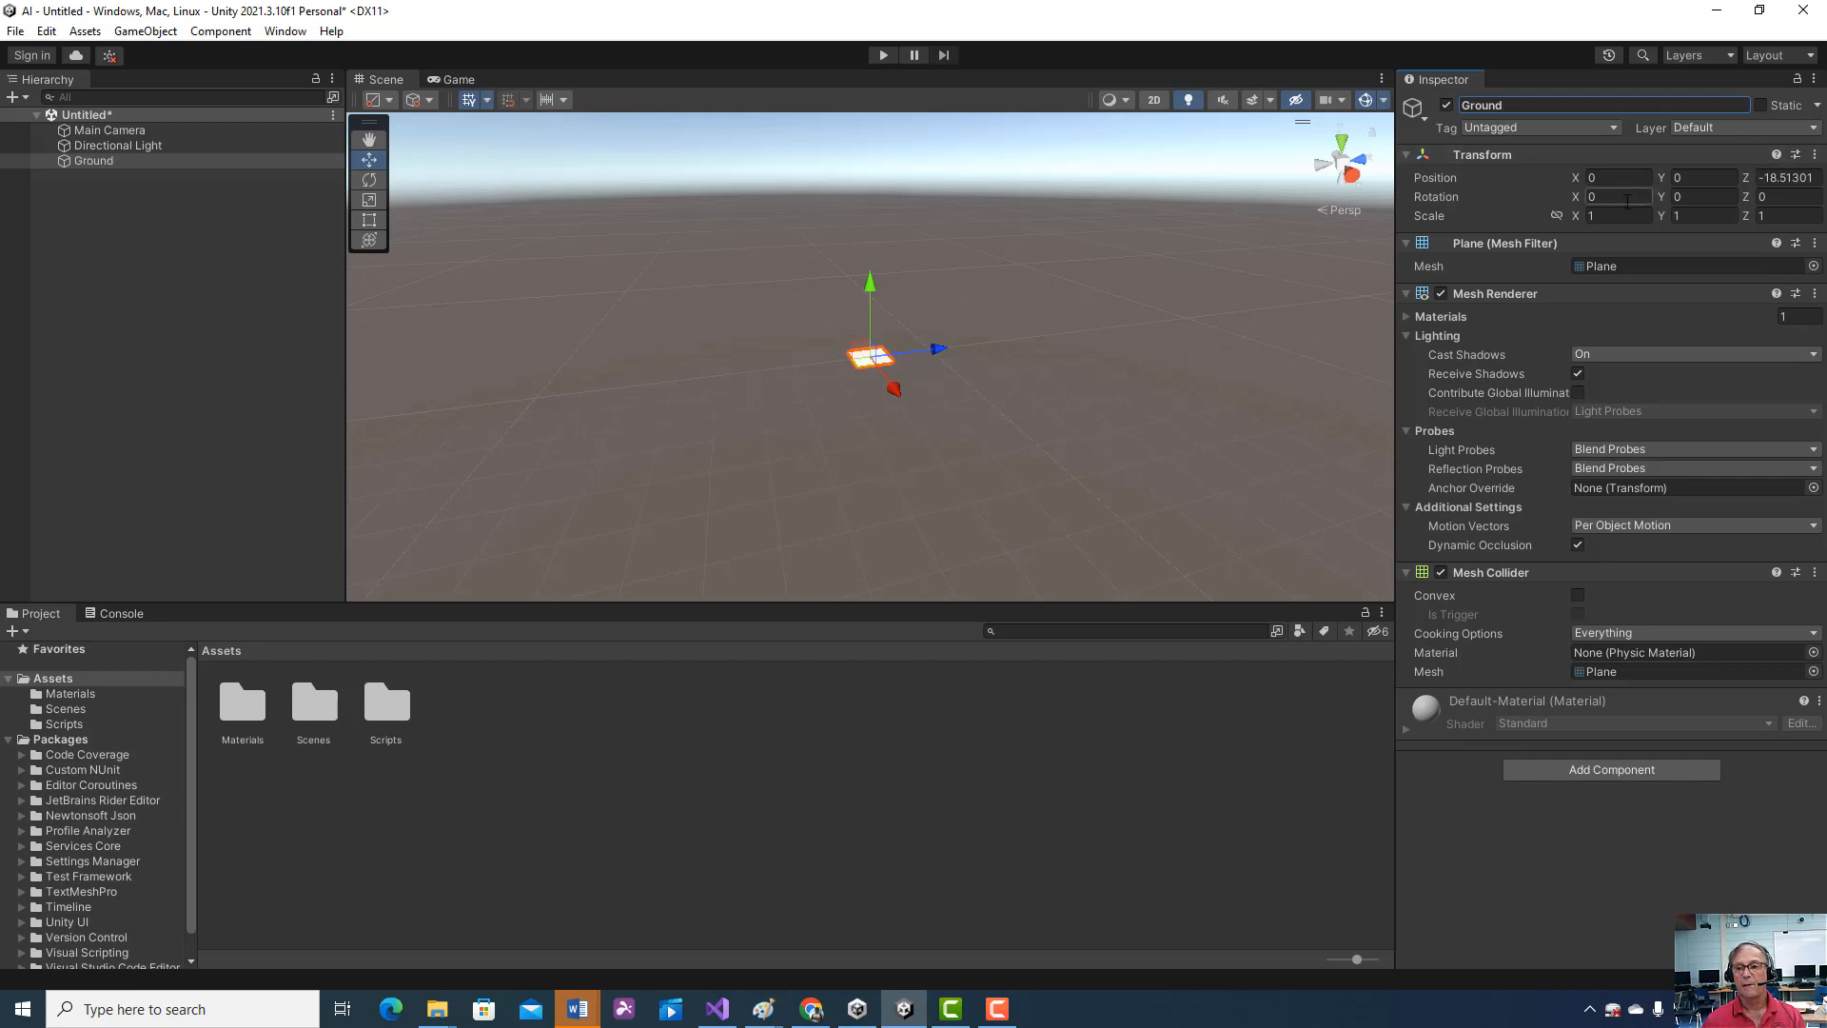
# - Set Ground's Transform Scale to 3 on X, Y and Z
pyautogui.click(1605, 214)
pyautogui.write('3')
pyautogui.press('Tab')
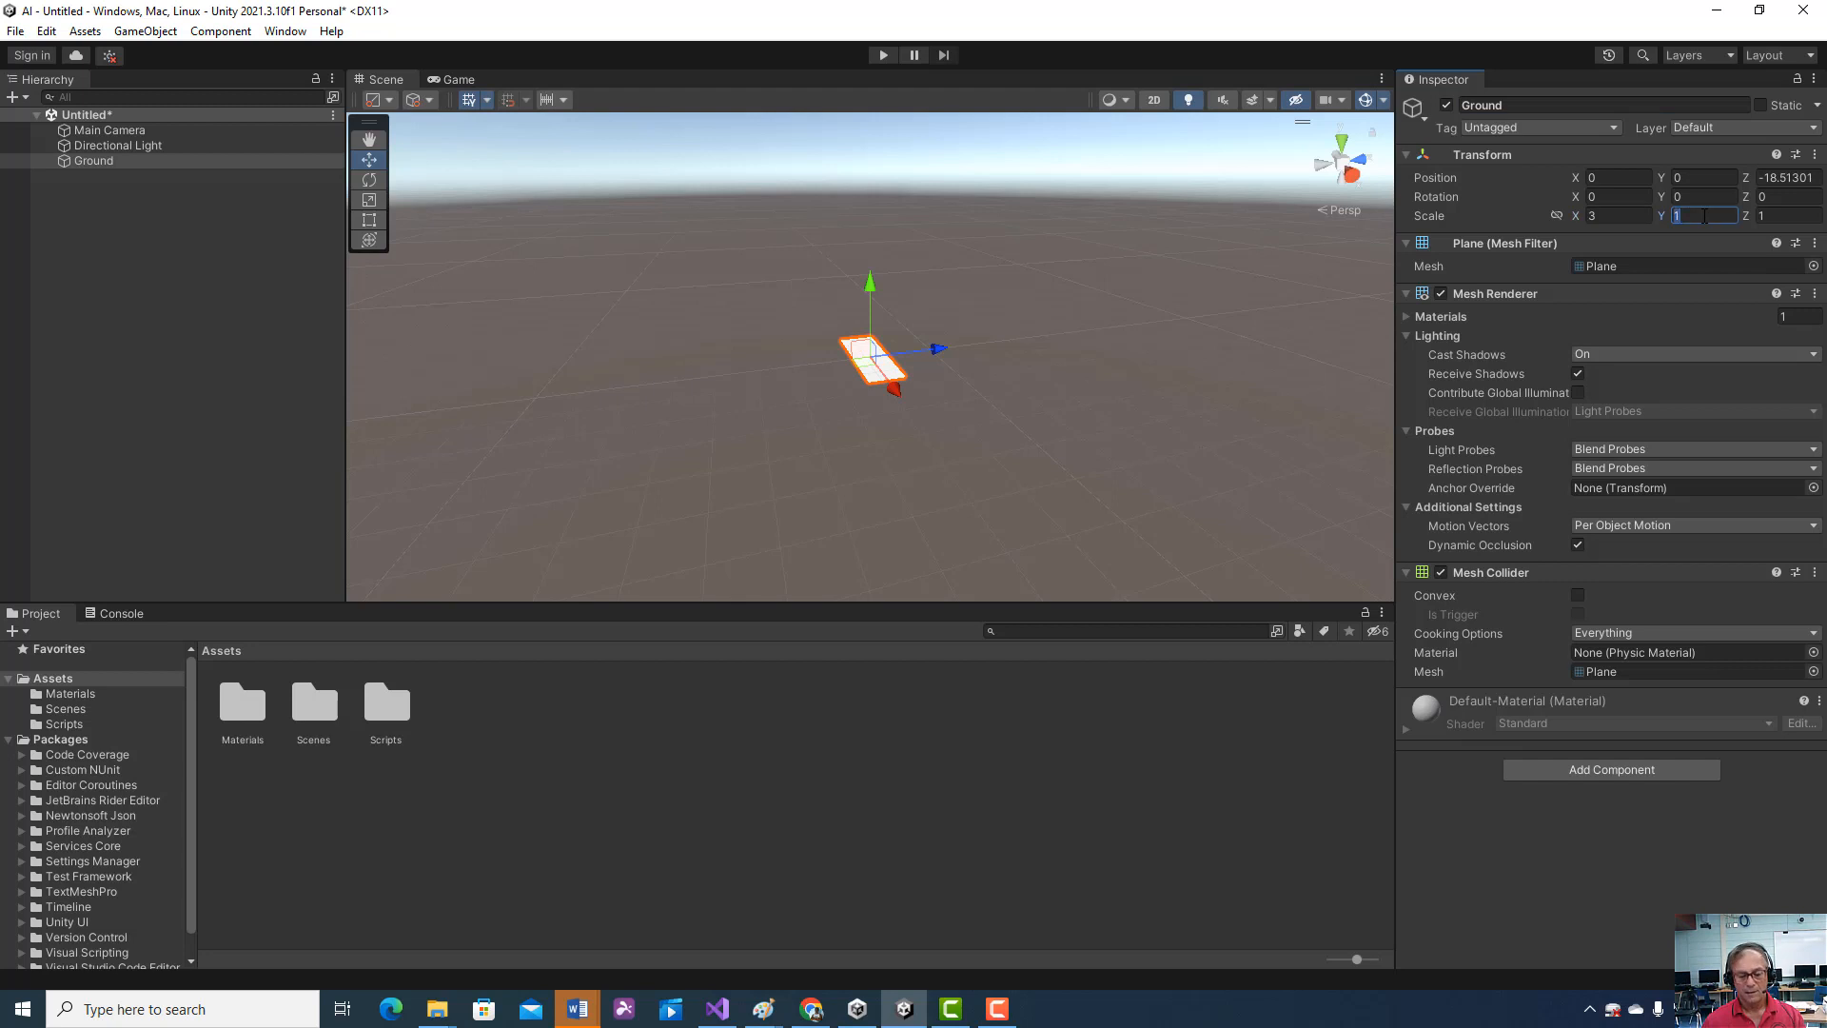
pyautogui.write('3')
pyautogui.press('Tab')
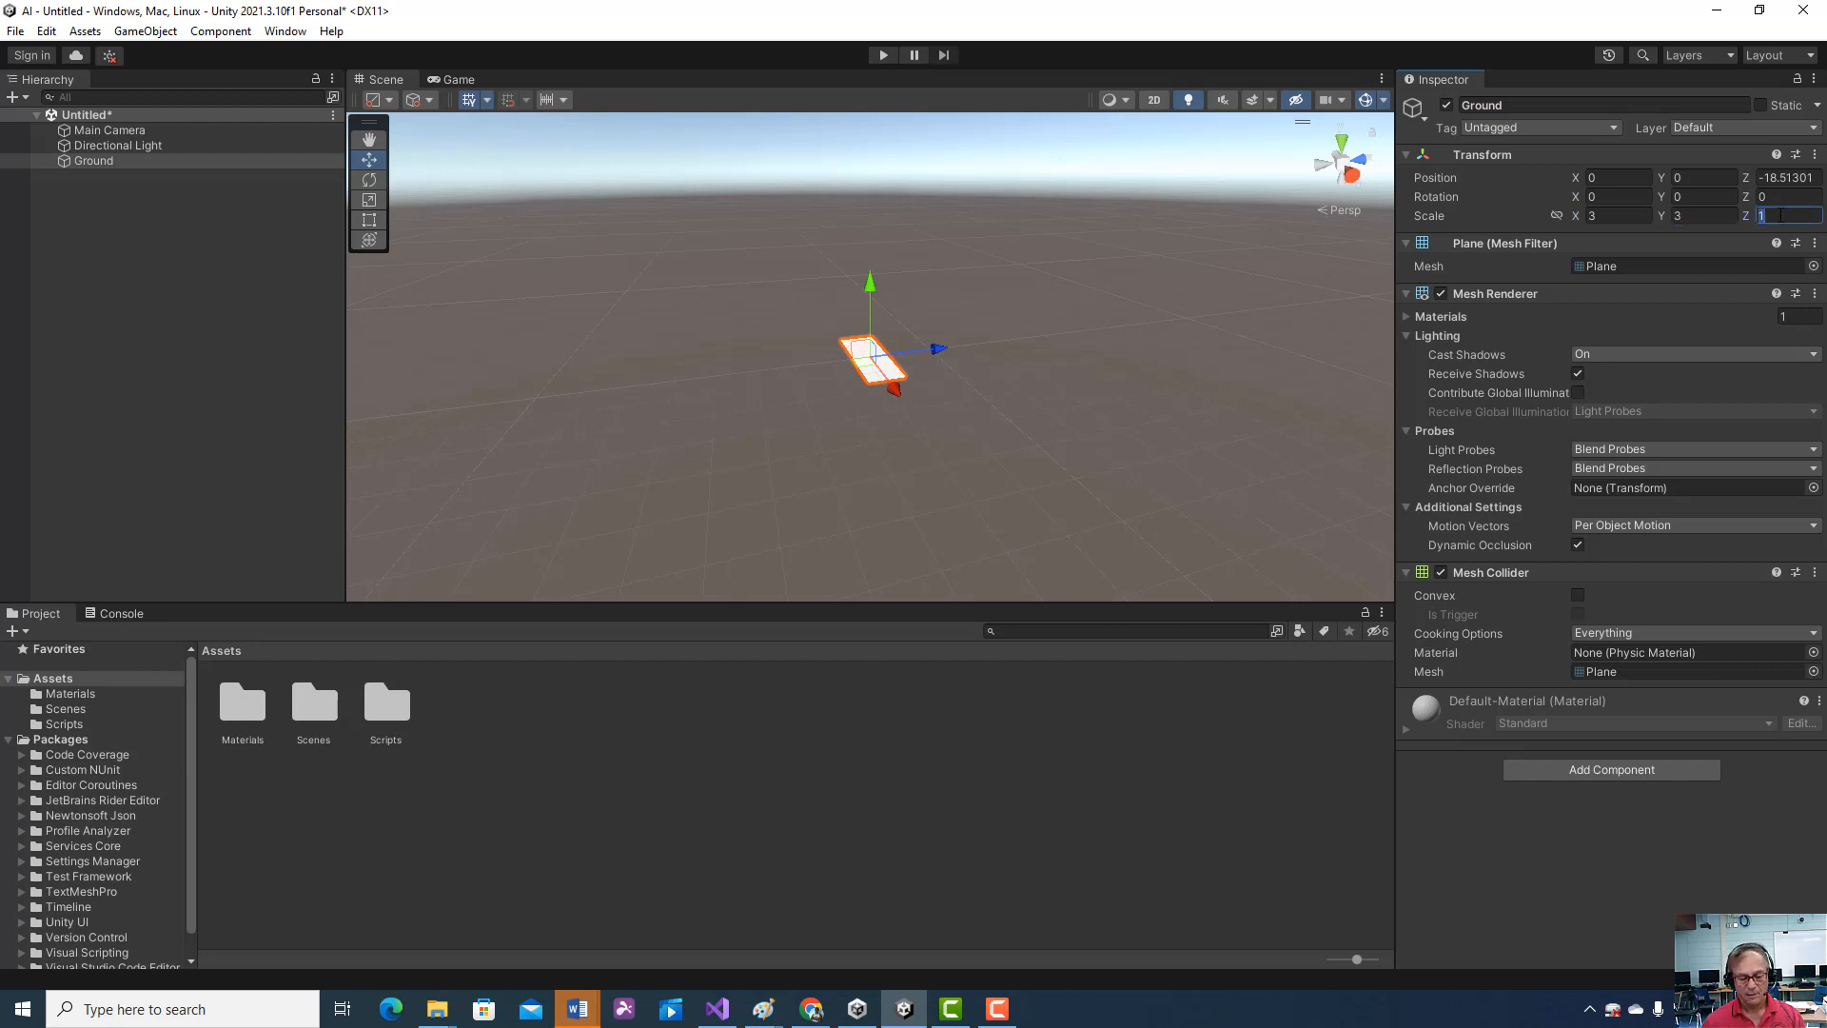
pyautogui.write('3')
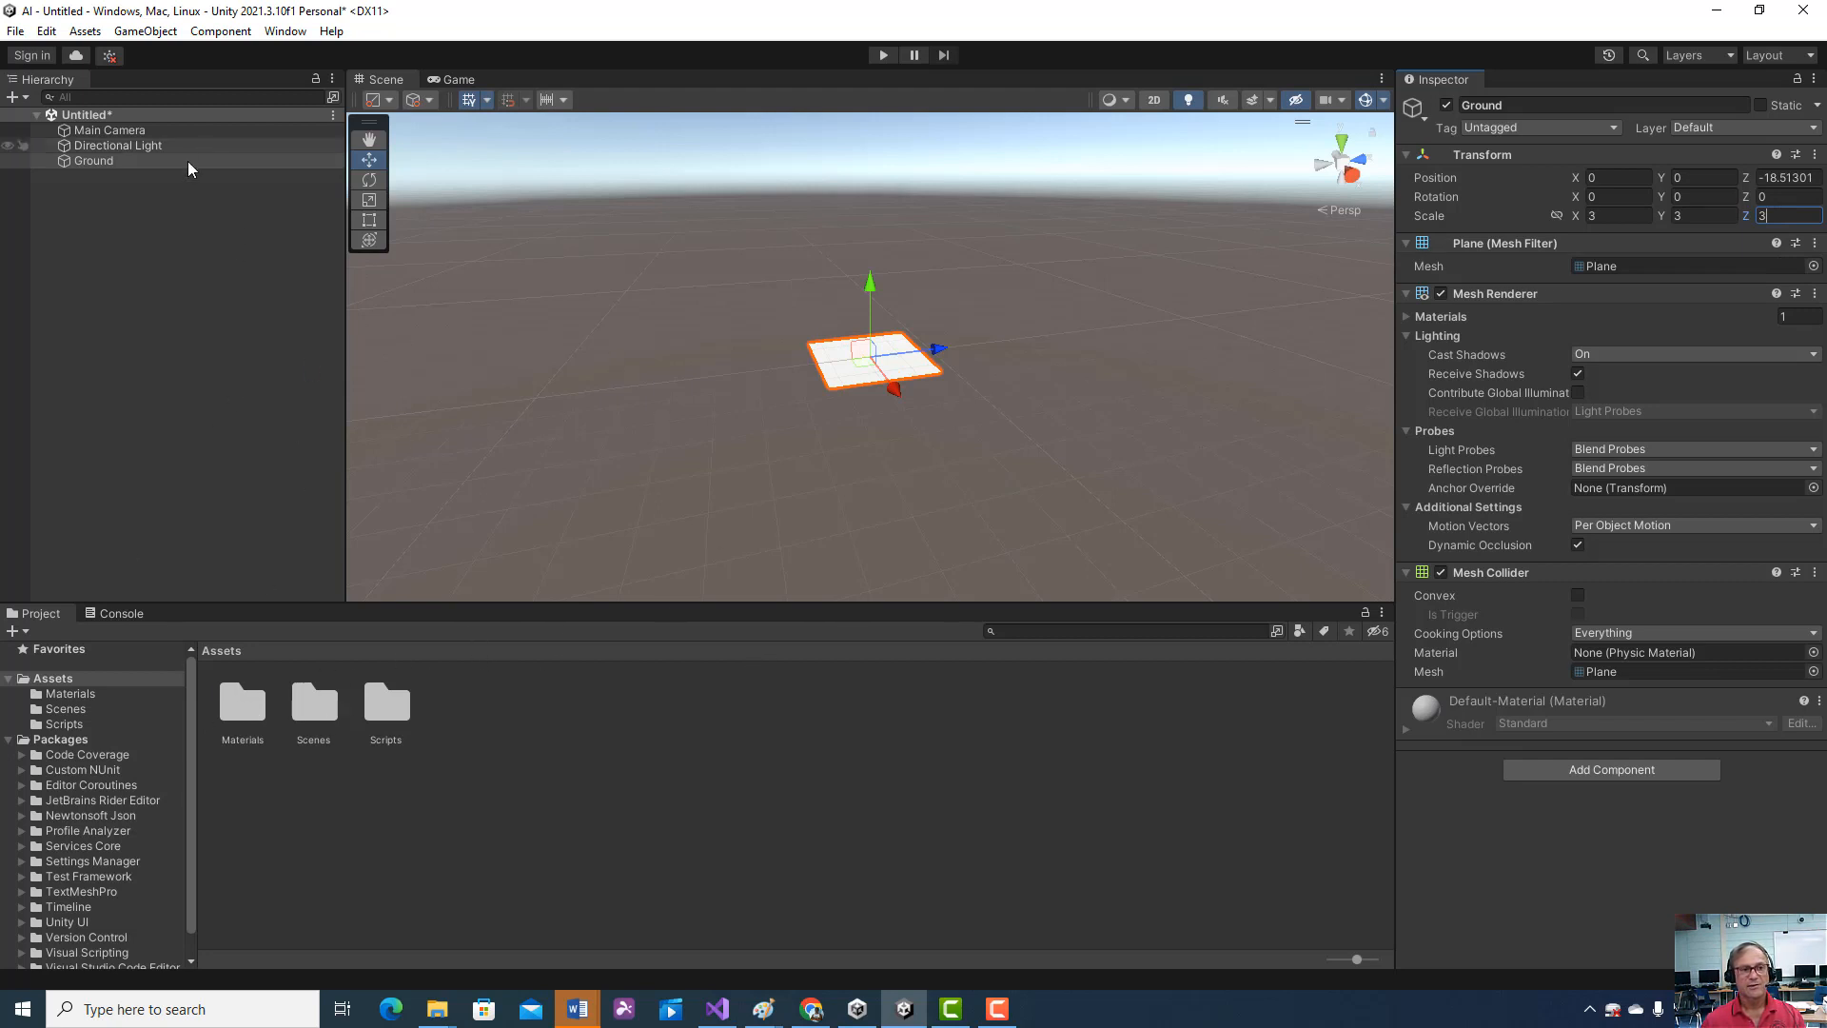
pyautogui.click(13, 30)
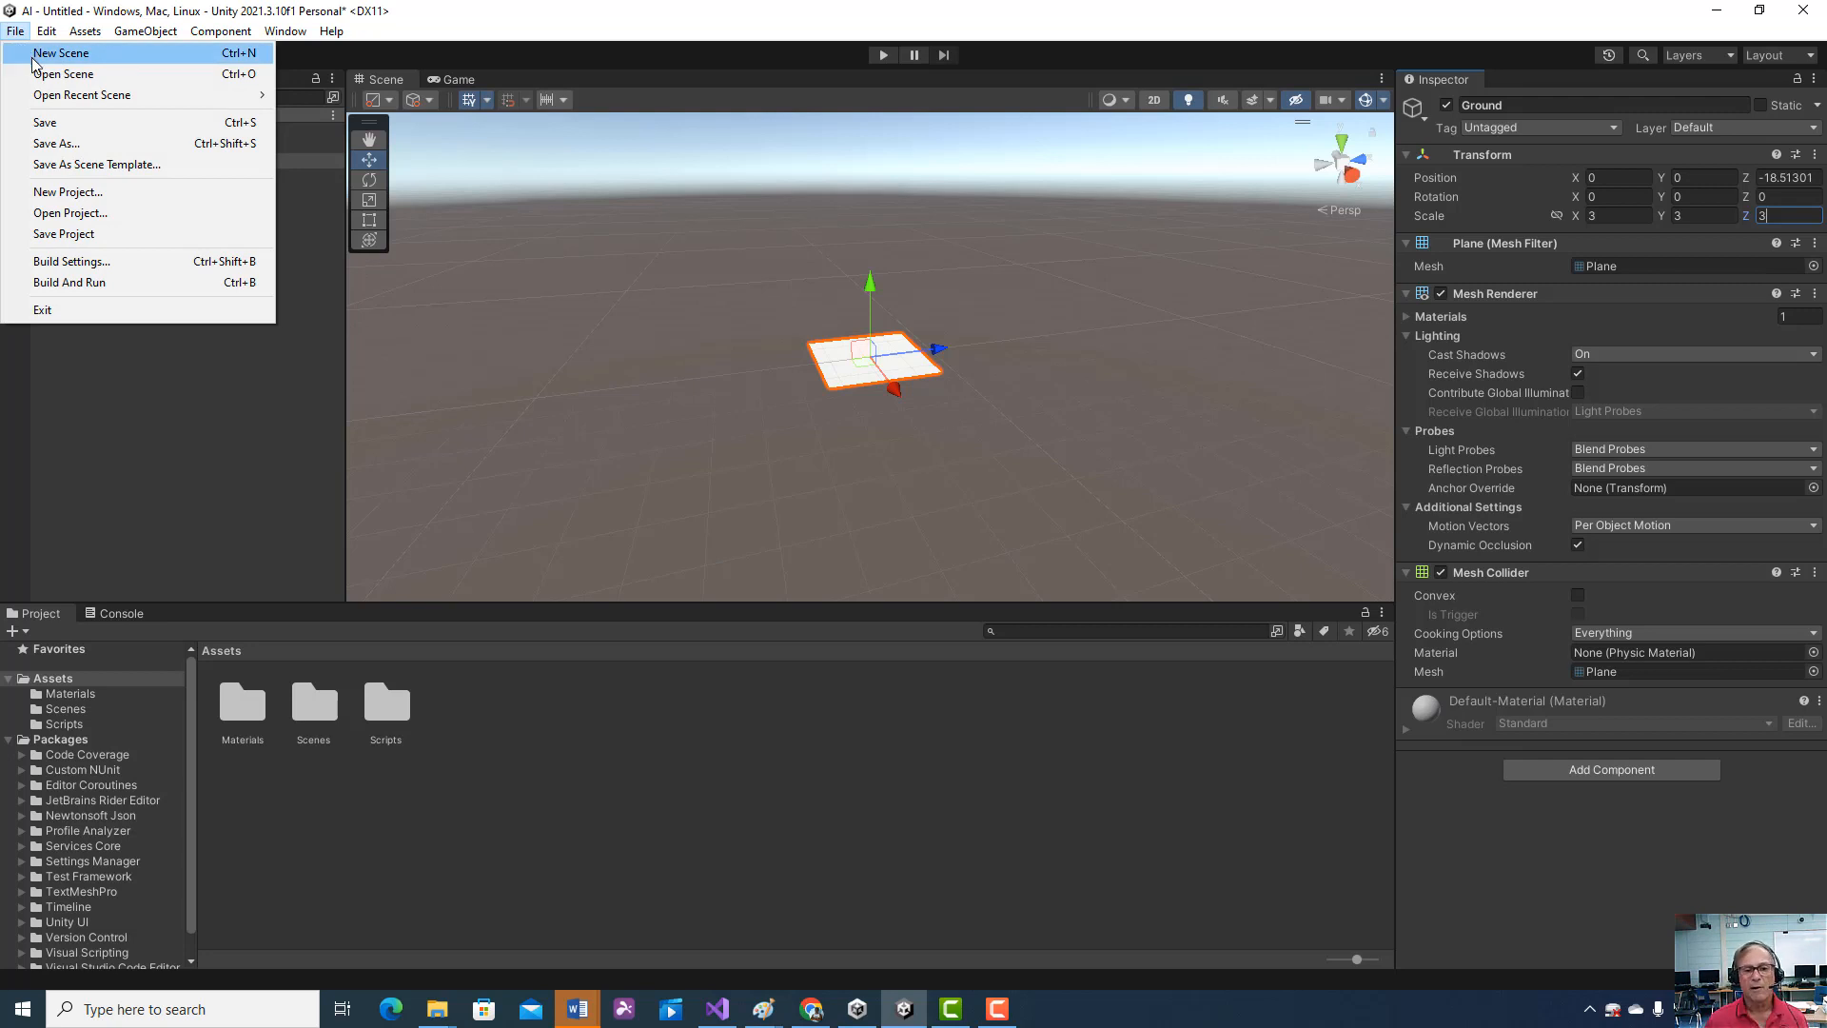
# - Deselect Ground and open the Assets > Materials folder in the Project panel
pyautogui.click(216, 525)
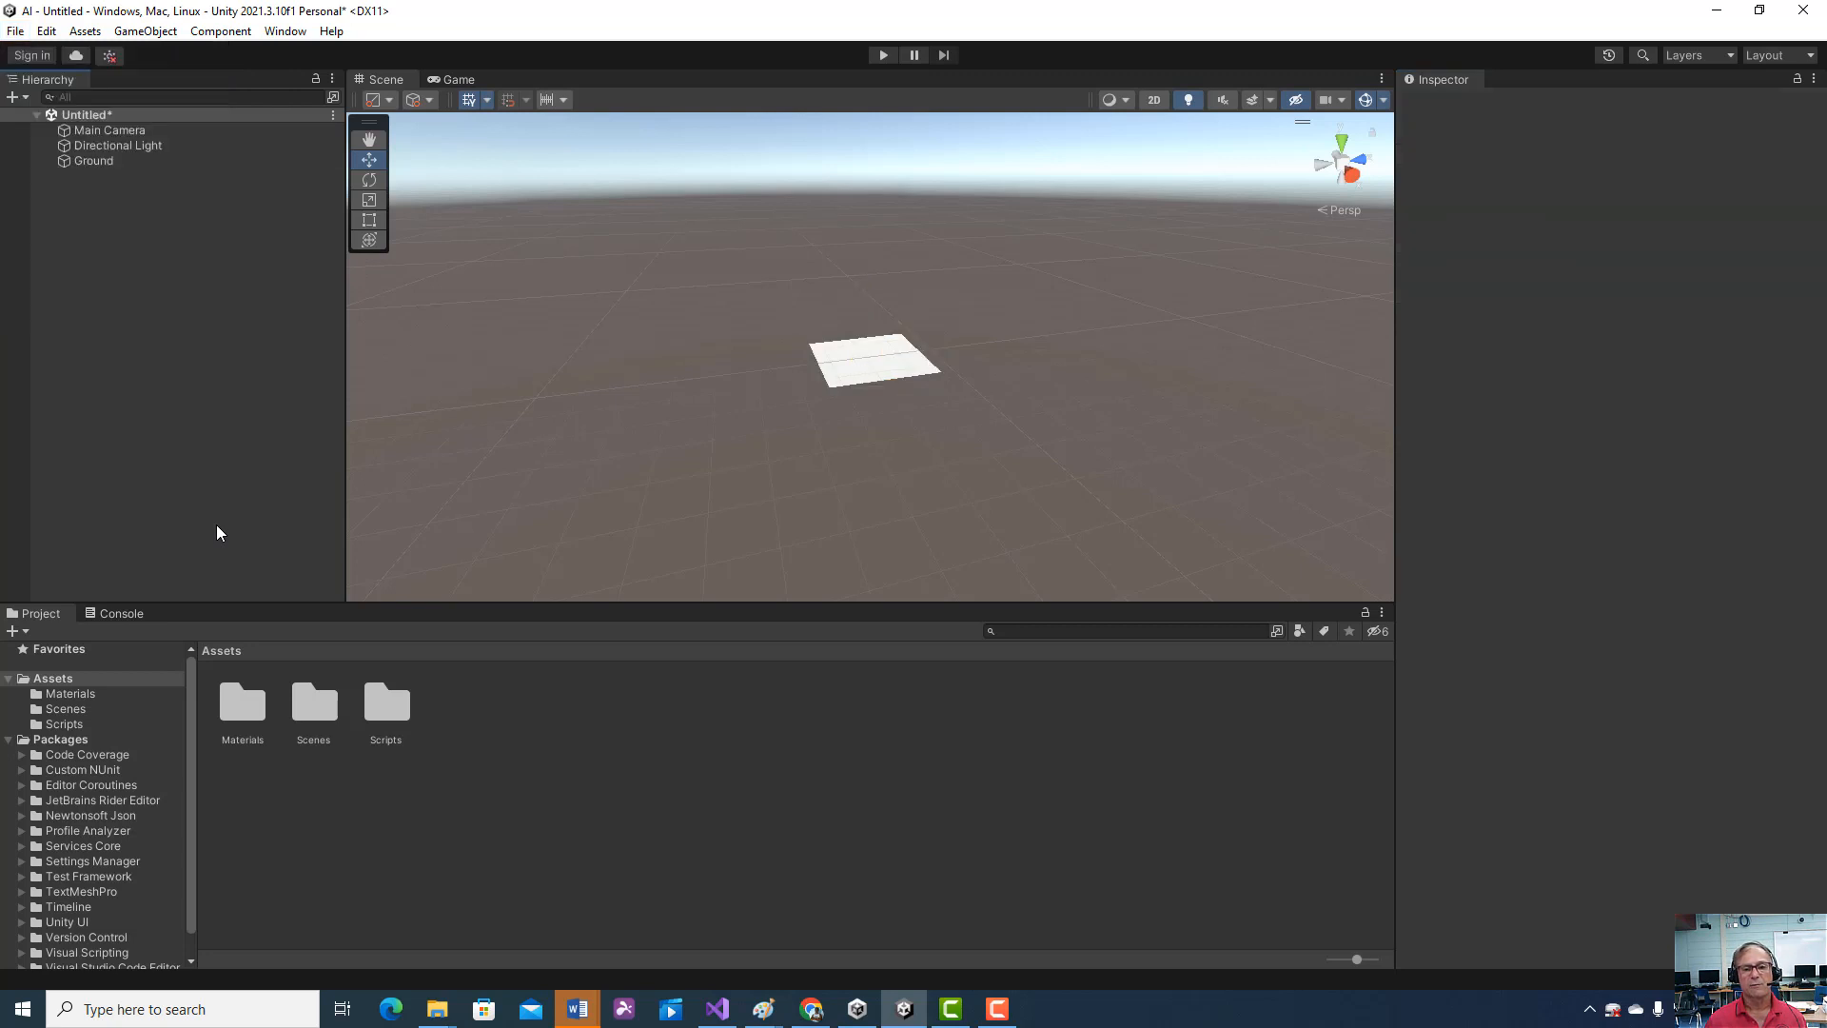
pyautogui.doubleClick(241, 702)
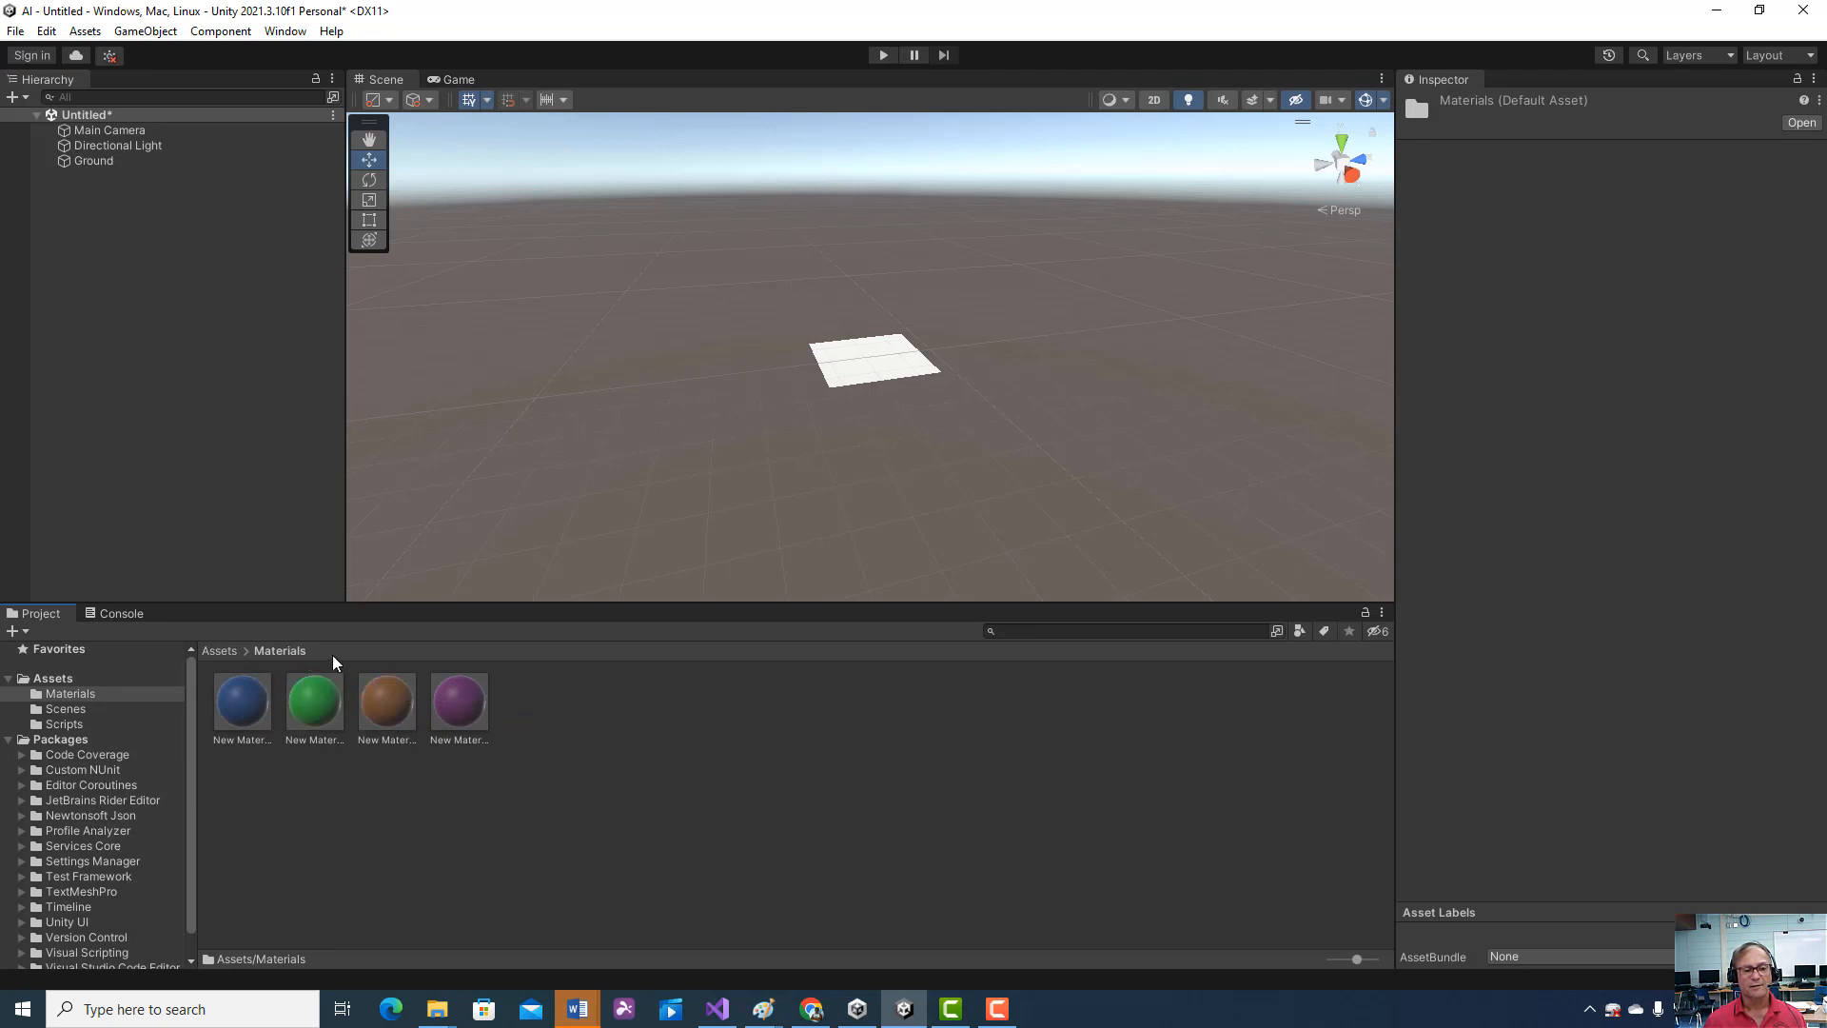
pyautogui.rightClick(602, 748)
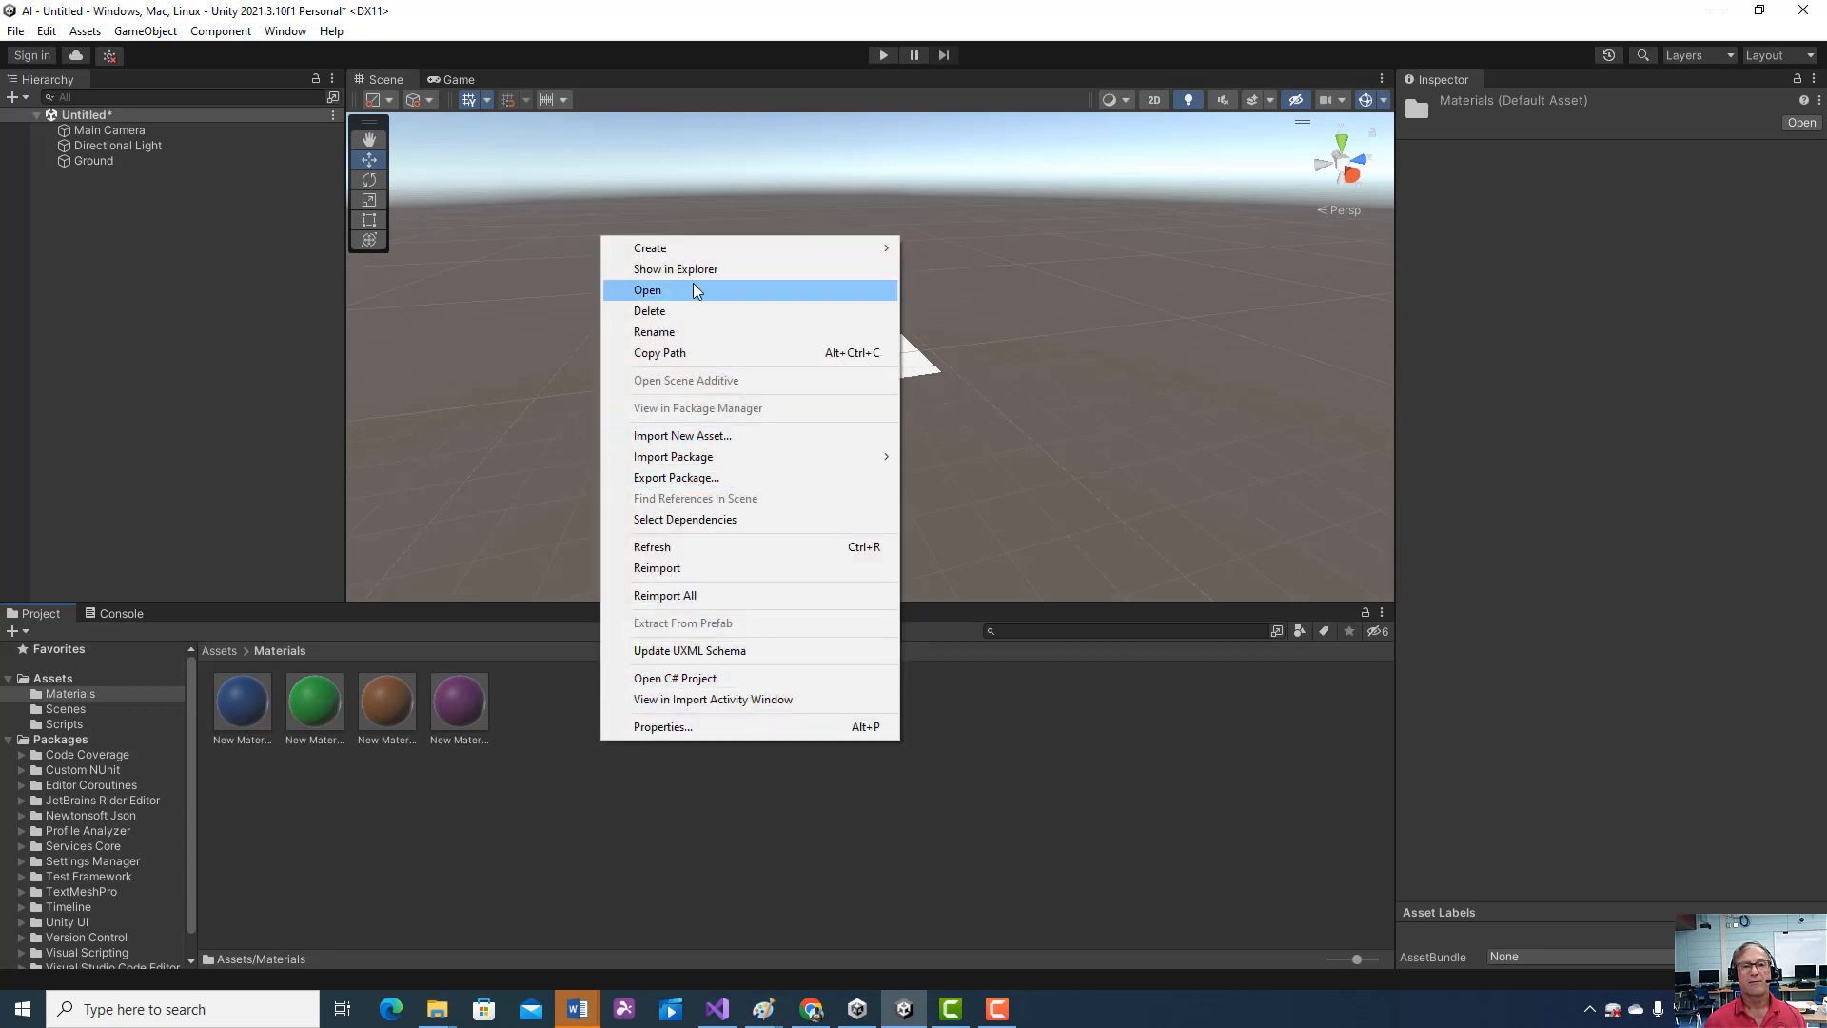
pyautogui.moveTo(743, 248)
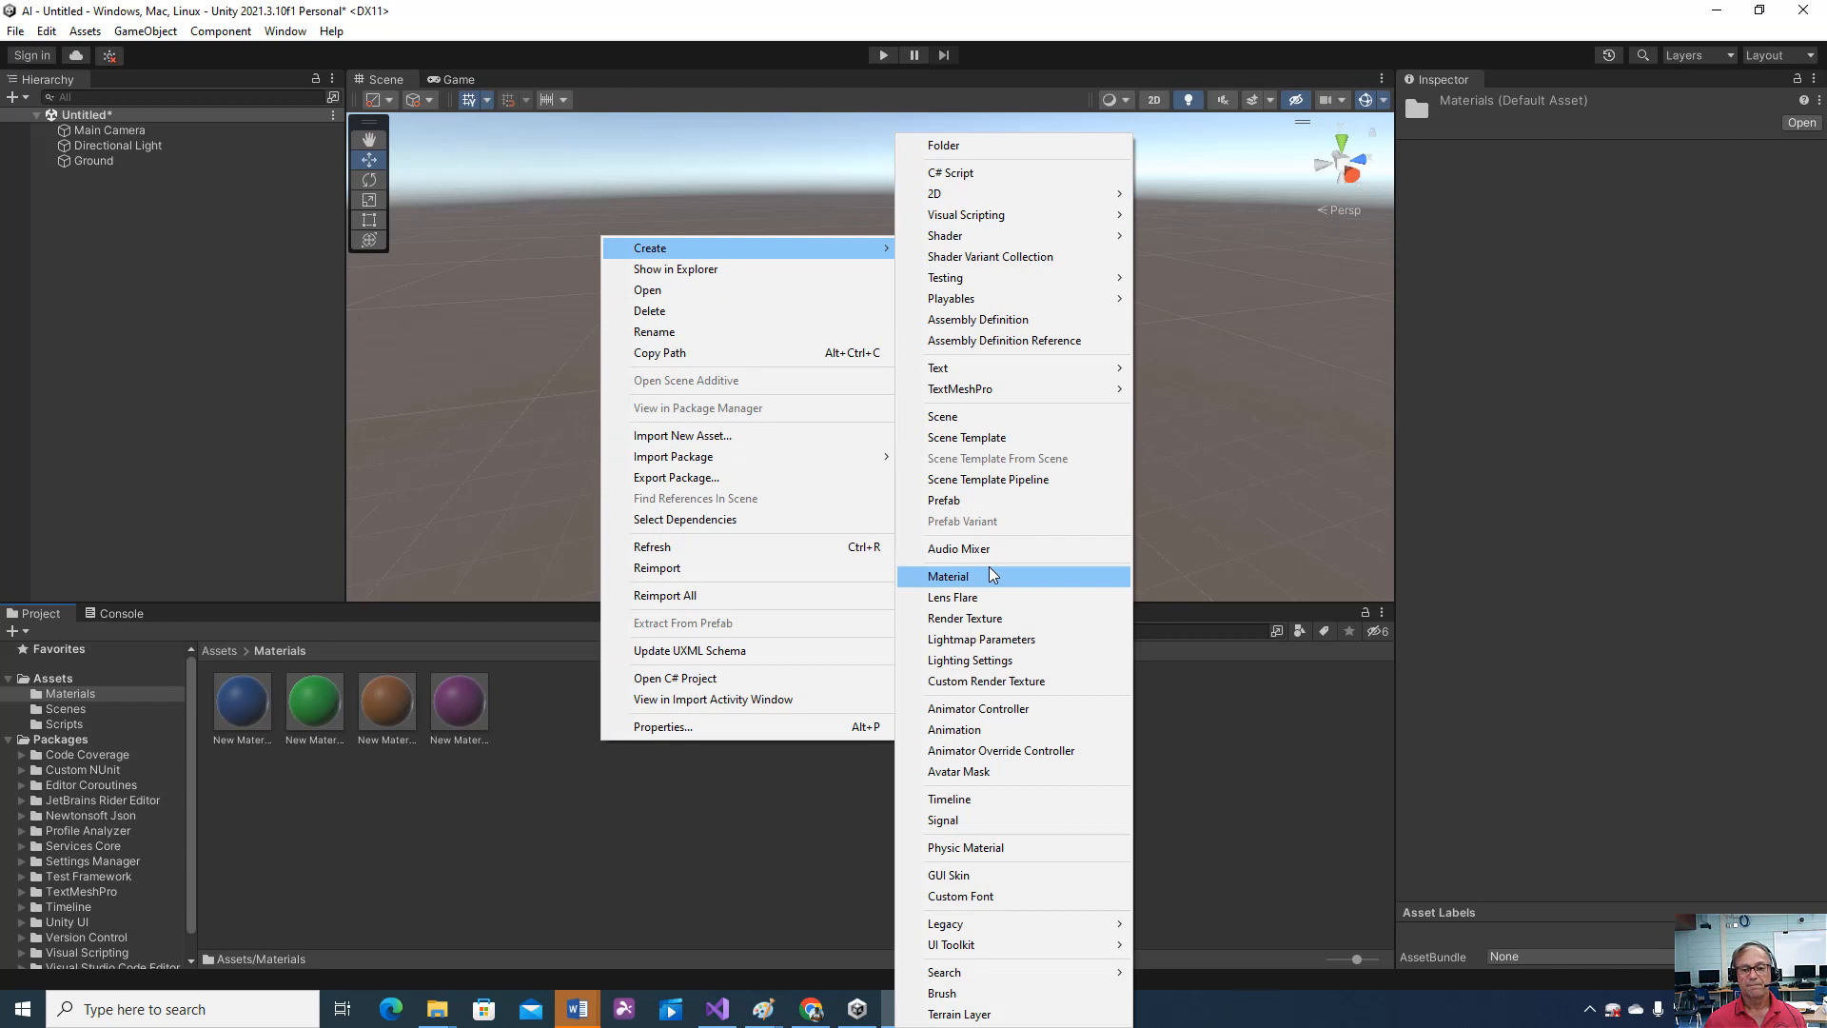
pyautogui.click(424, 769)
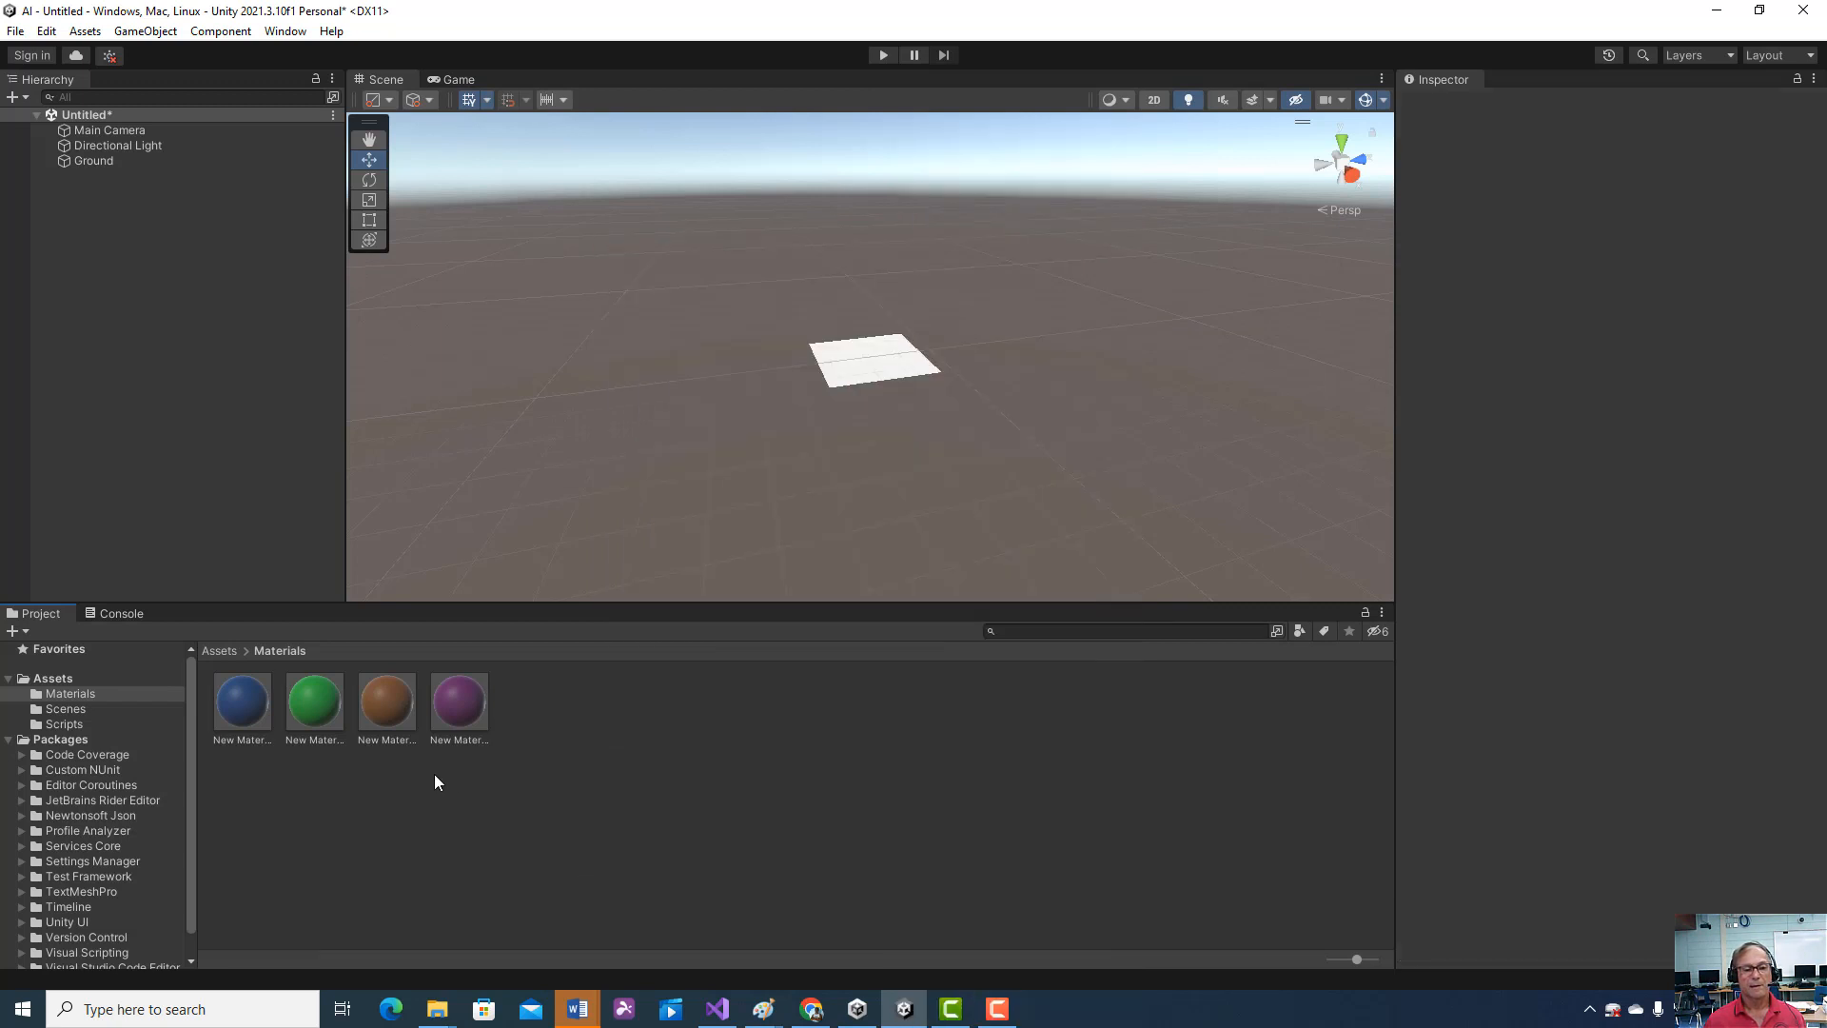
# - Darken New Material 3's Albedo to a deeper brown (128, 71, 7)
pyautogui.click(388, 713)
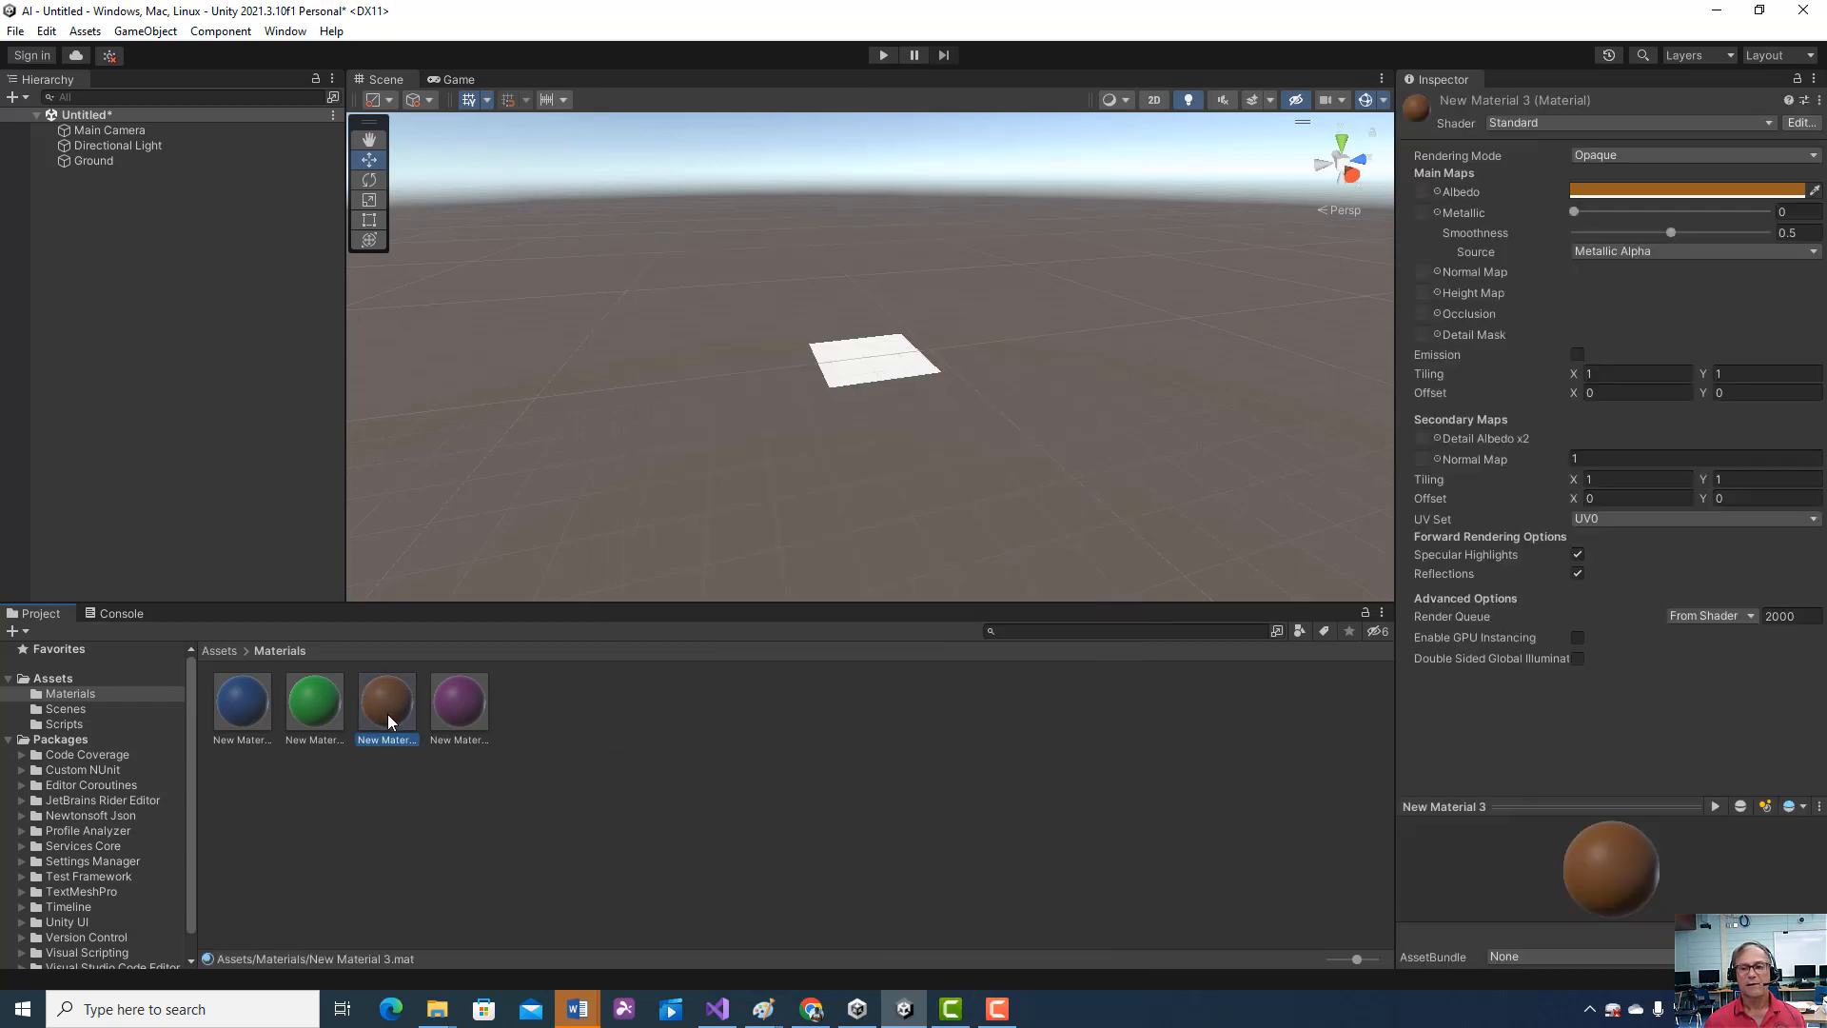
pyautogui.click(1683, 191)
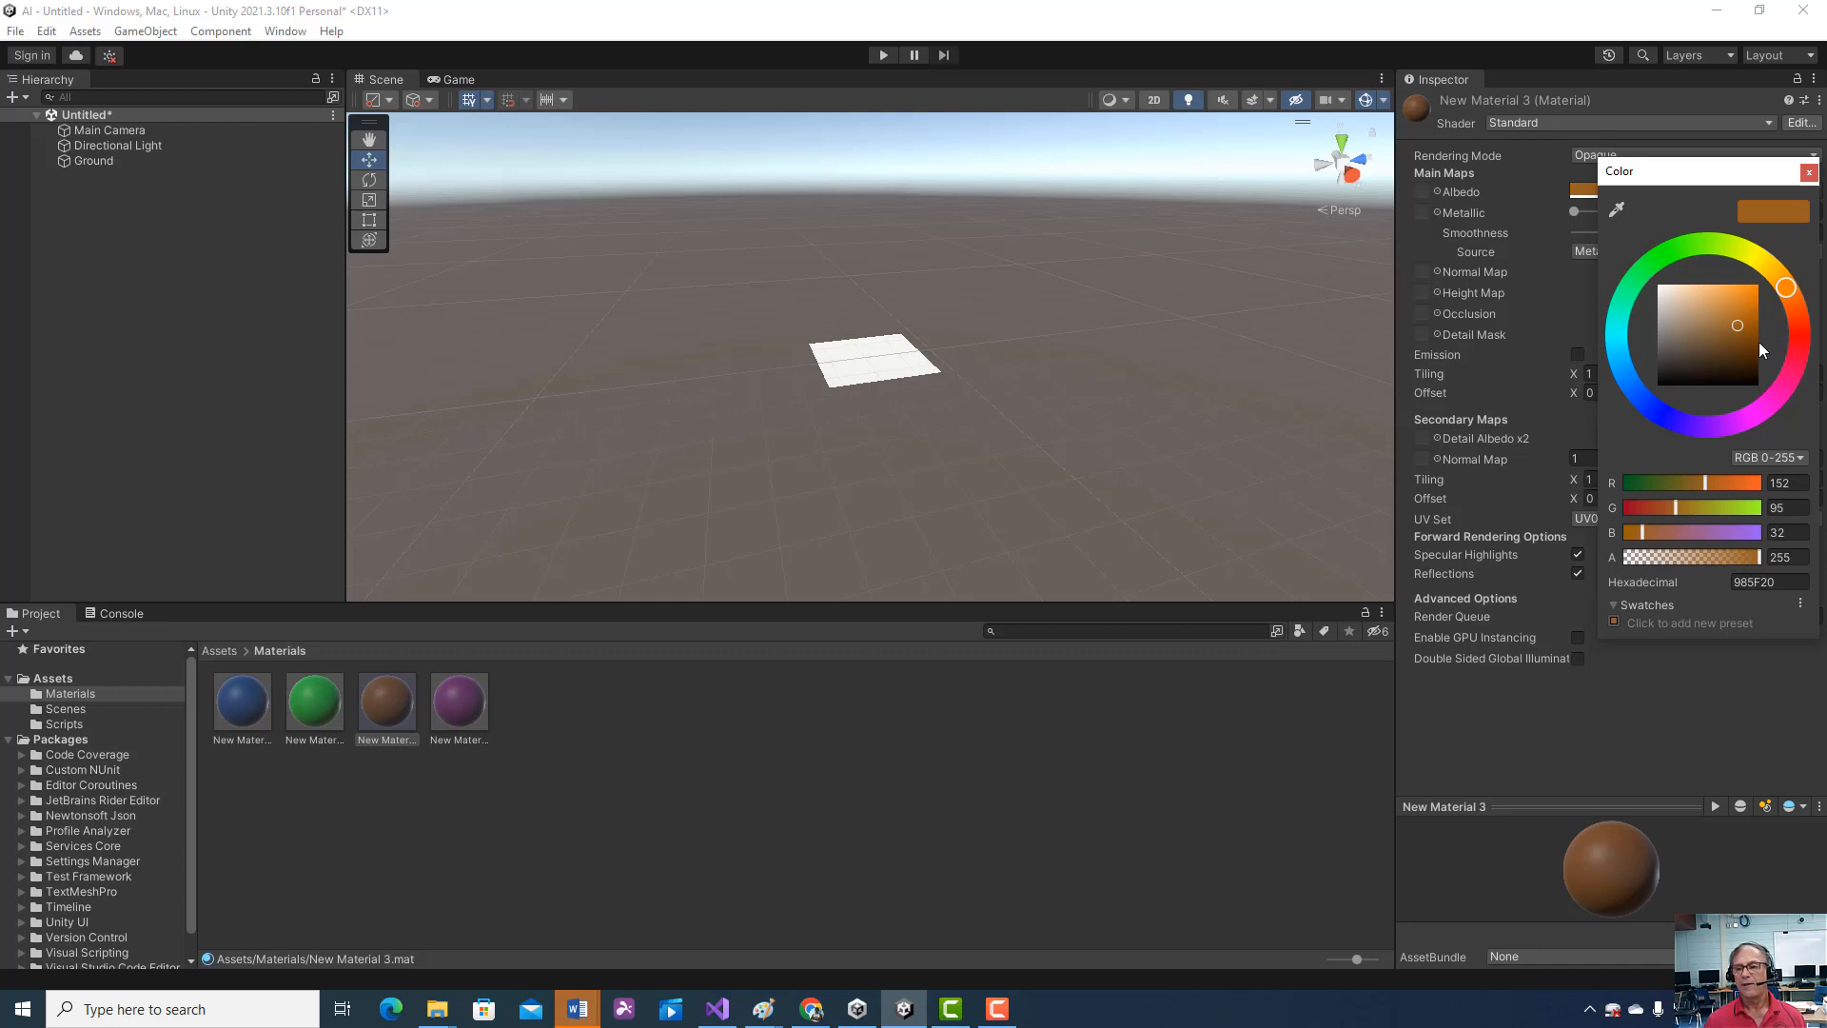
pyautogui.click(1754, 336)
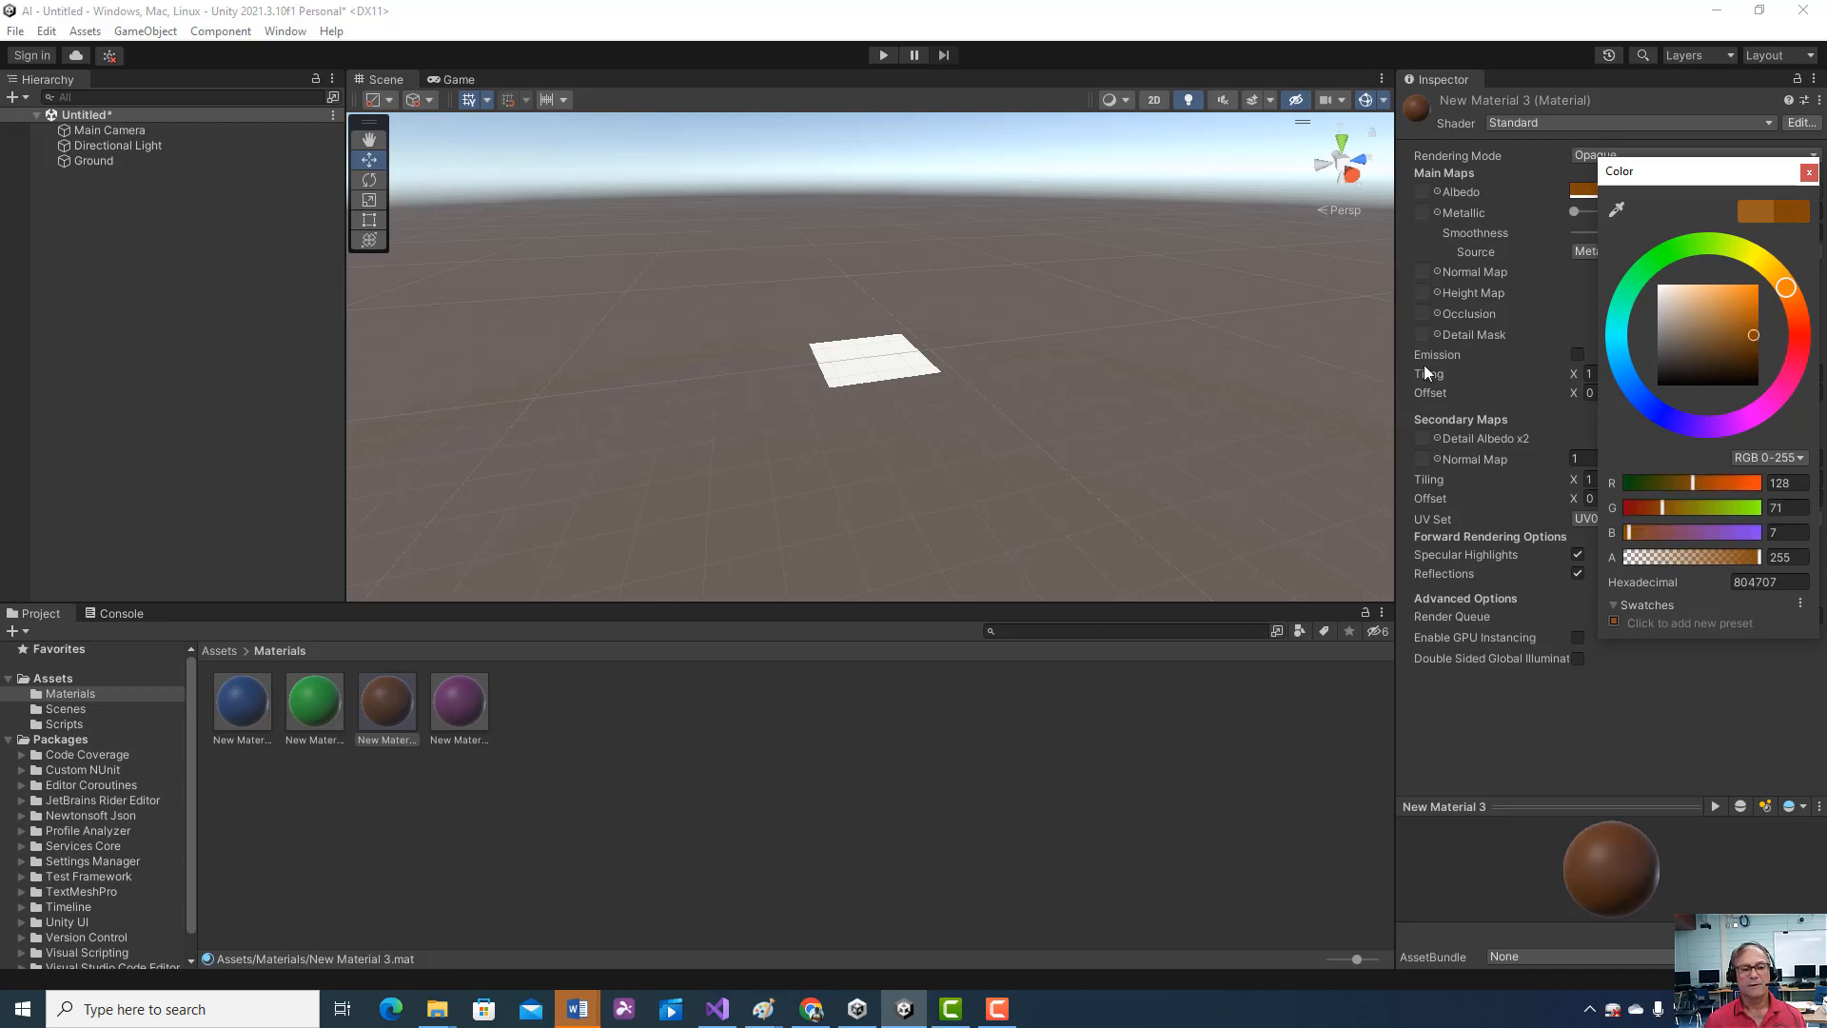
pyautogui.click(1218, 375)
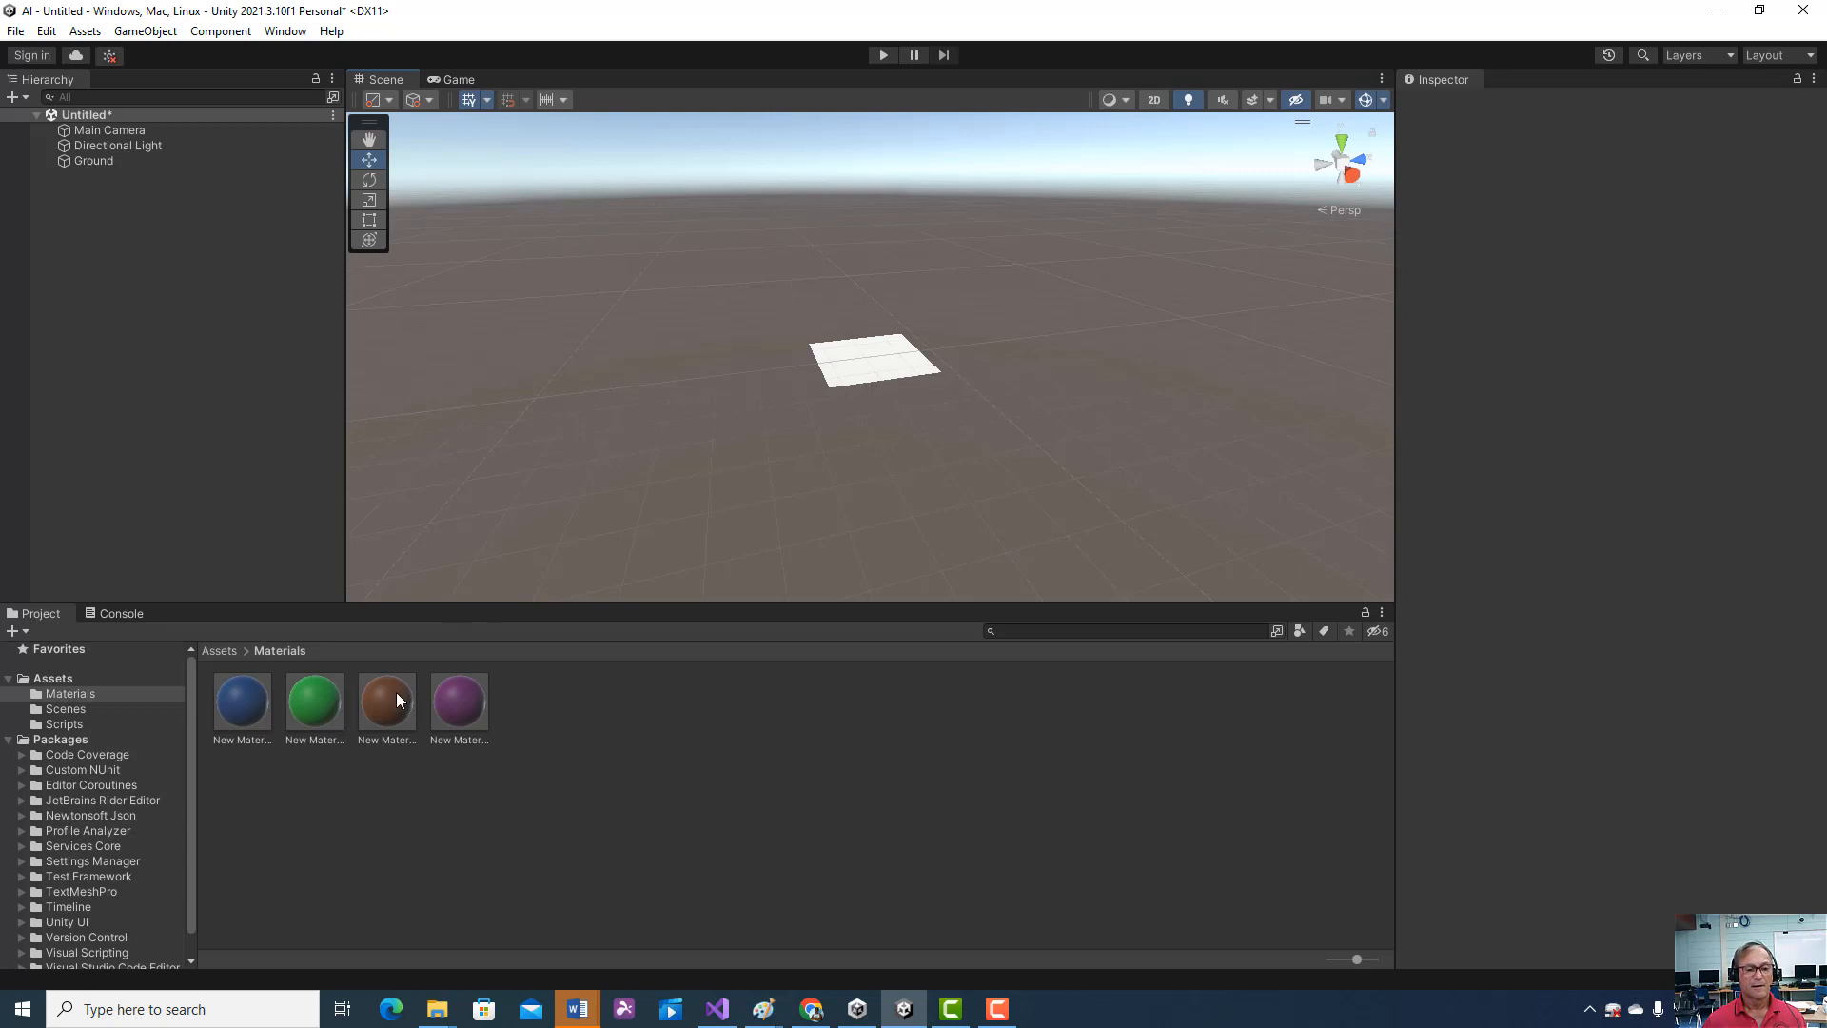
# - Apply the brown New Material 3 to the Ground plane and frame the view on it
pyautogui.moveTo(396, 694); pyautogui.dragTo(867, 386)
pyautogui.click(134, 161)
pyautogui.doubleClick(135, 161)
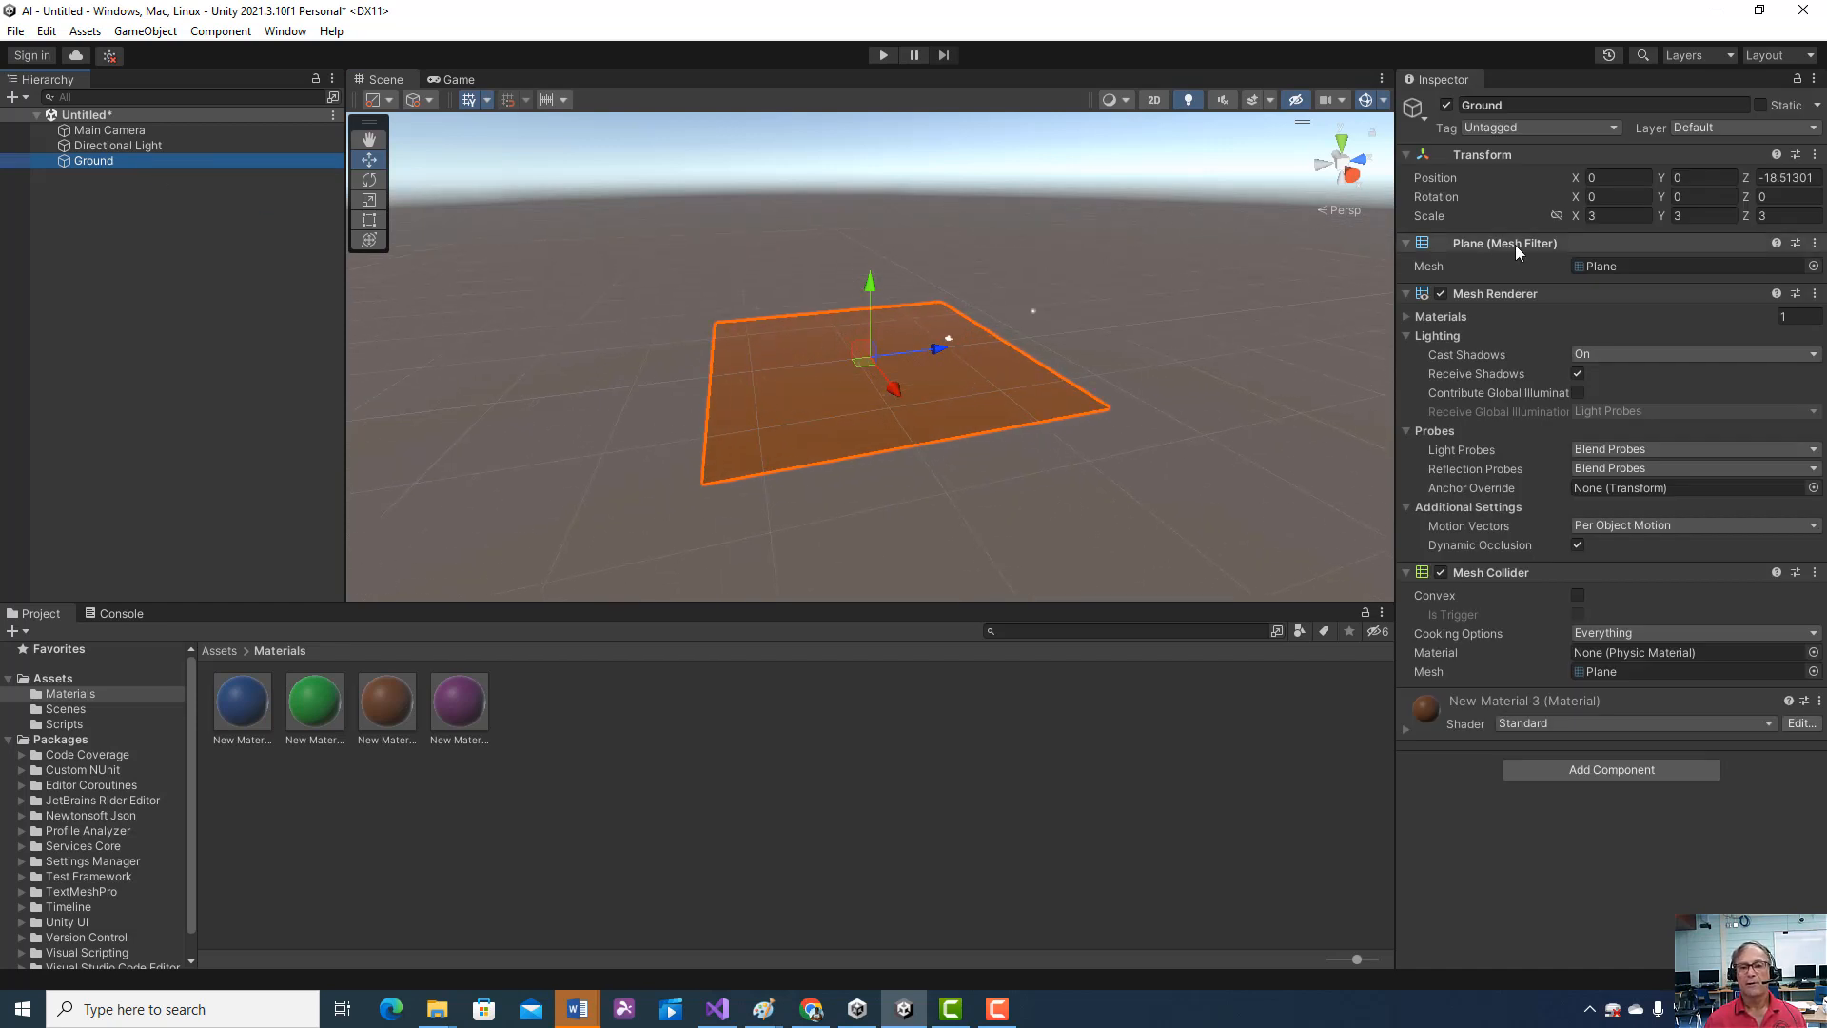
# - Set Ground's Transform Scale to X 4, Y 1, Z 4
pyautogui.click(1610, 216)
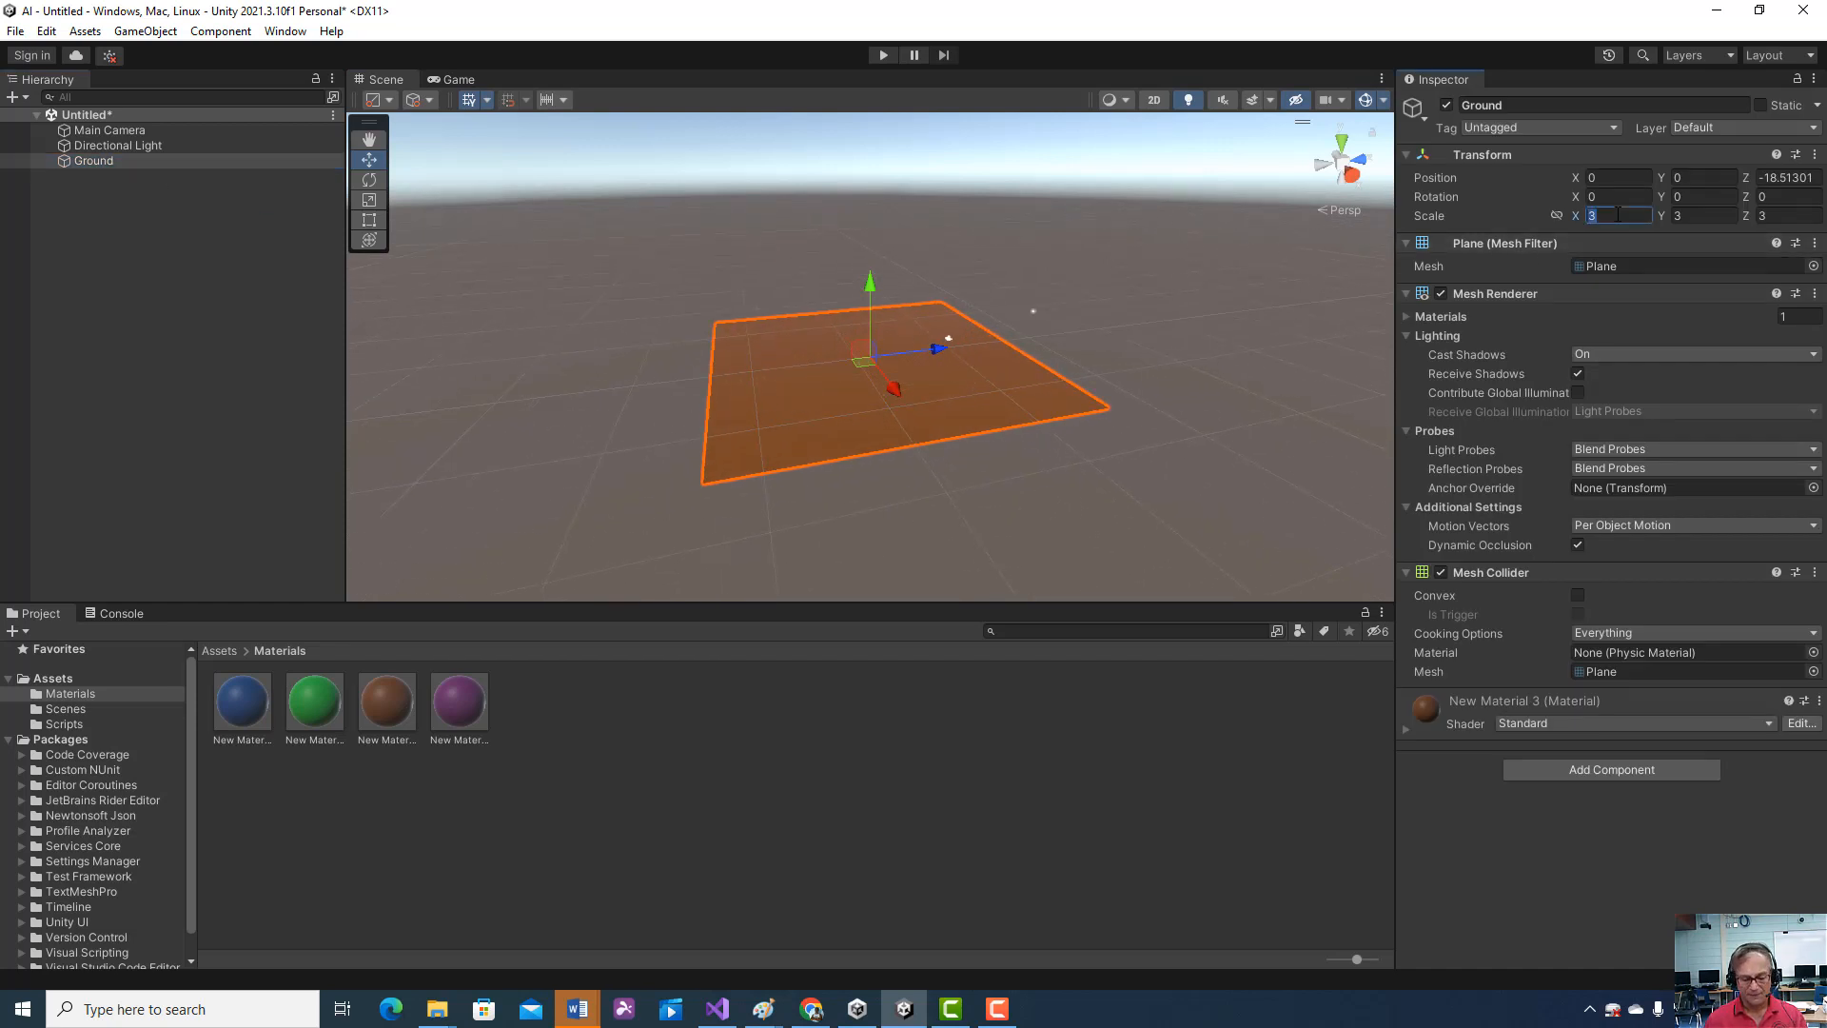
pyautogui.write('4')
pyautogui.press('Tab')
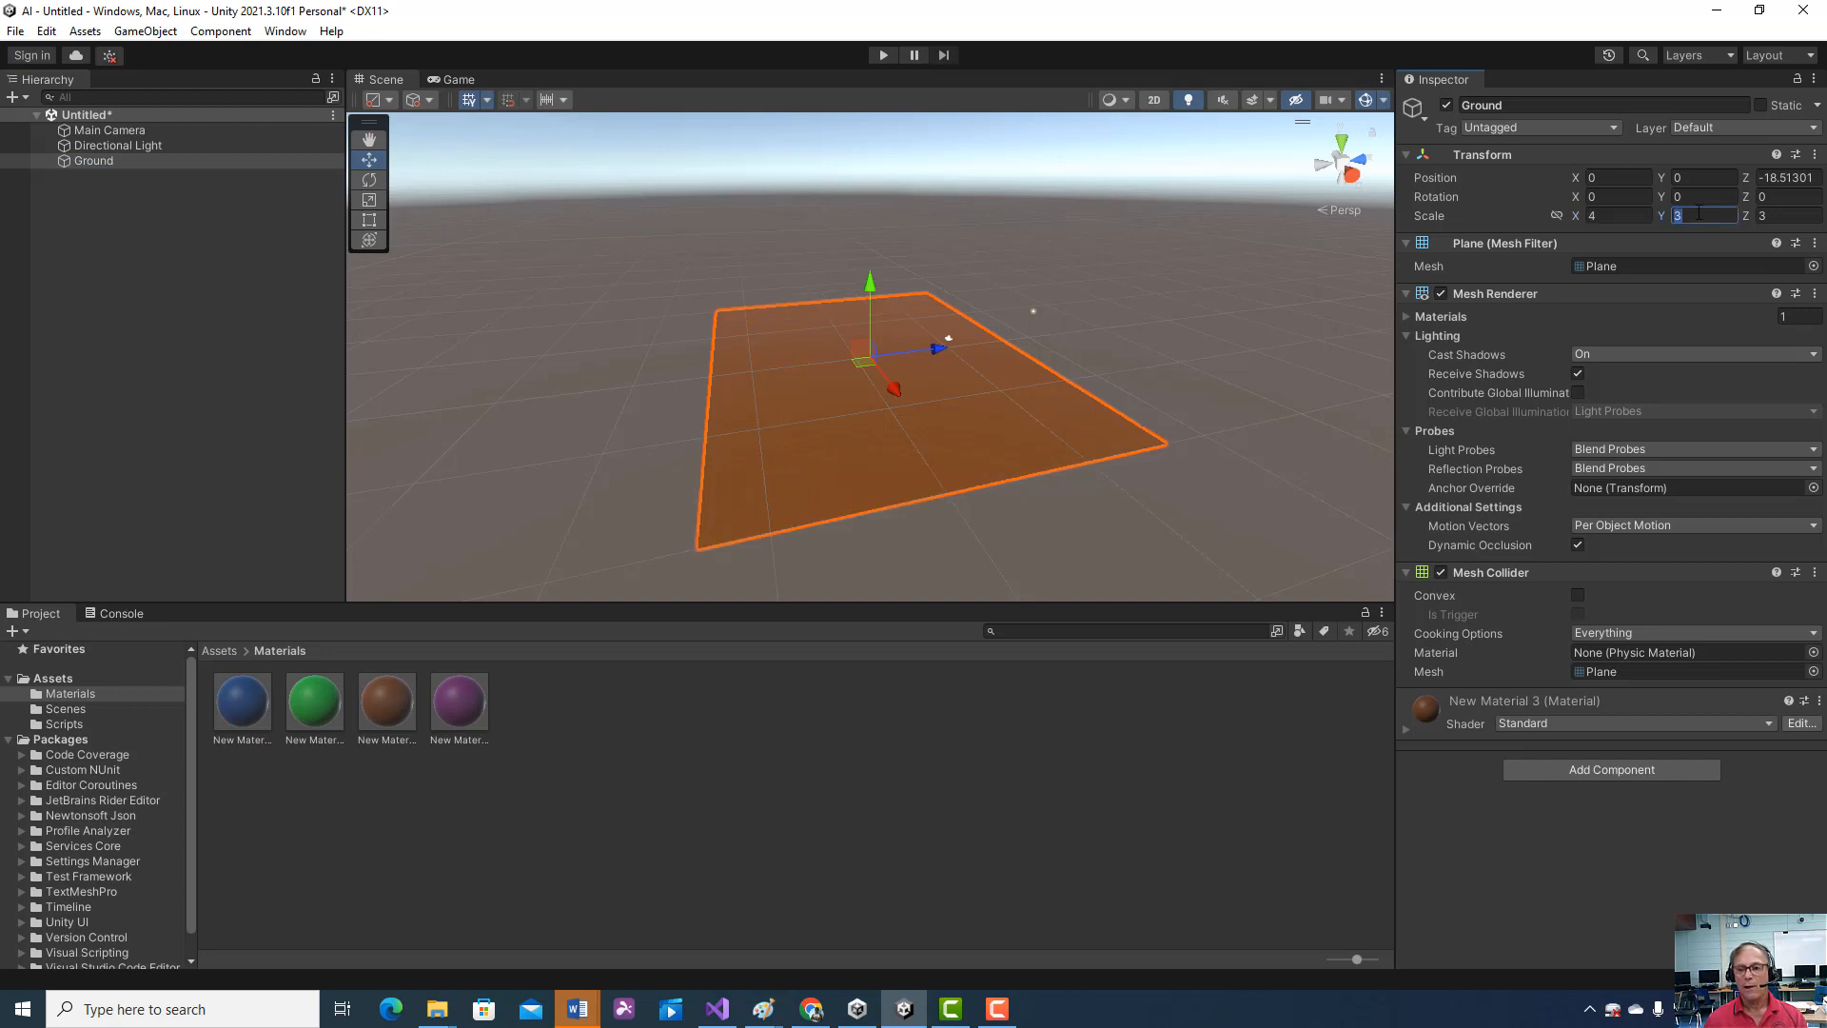
pyautogui.write('1')
pyautogui.press('Tab')
pyautogui.write('4')
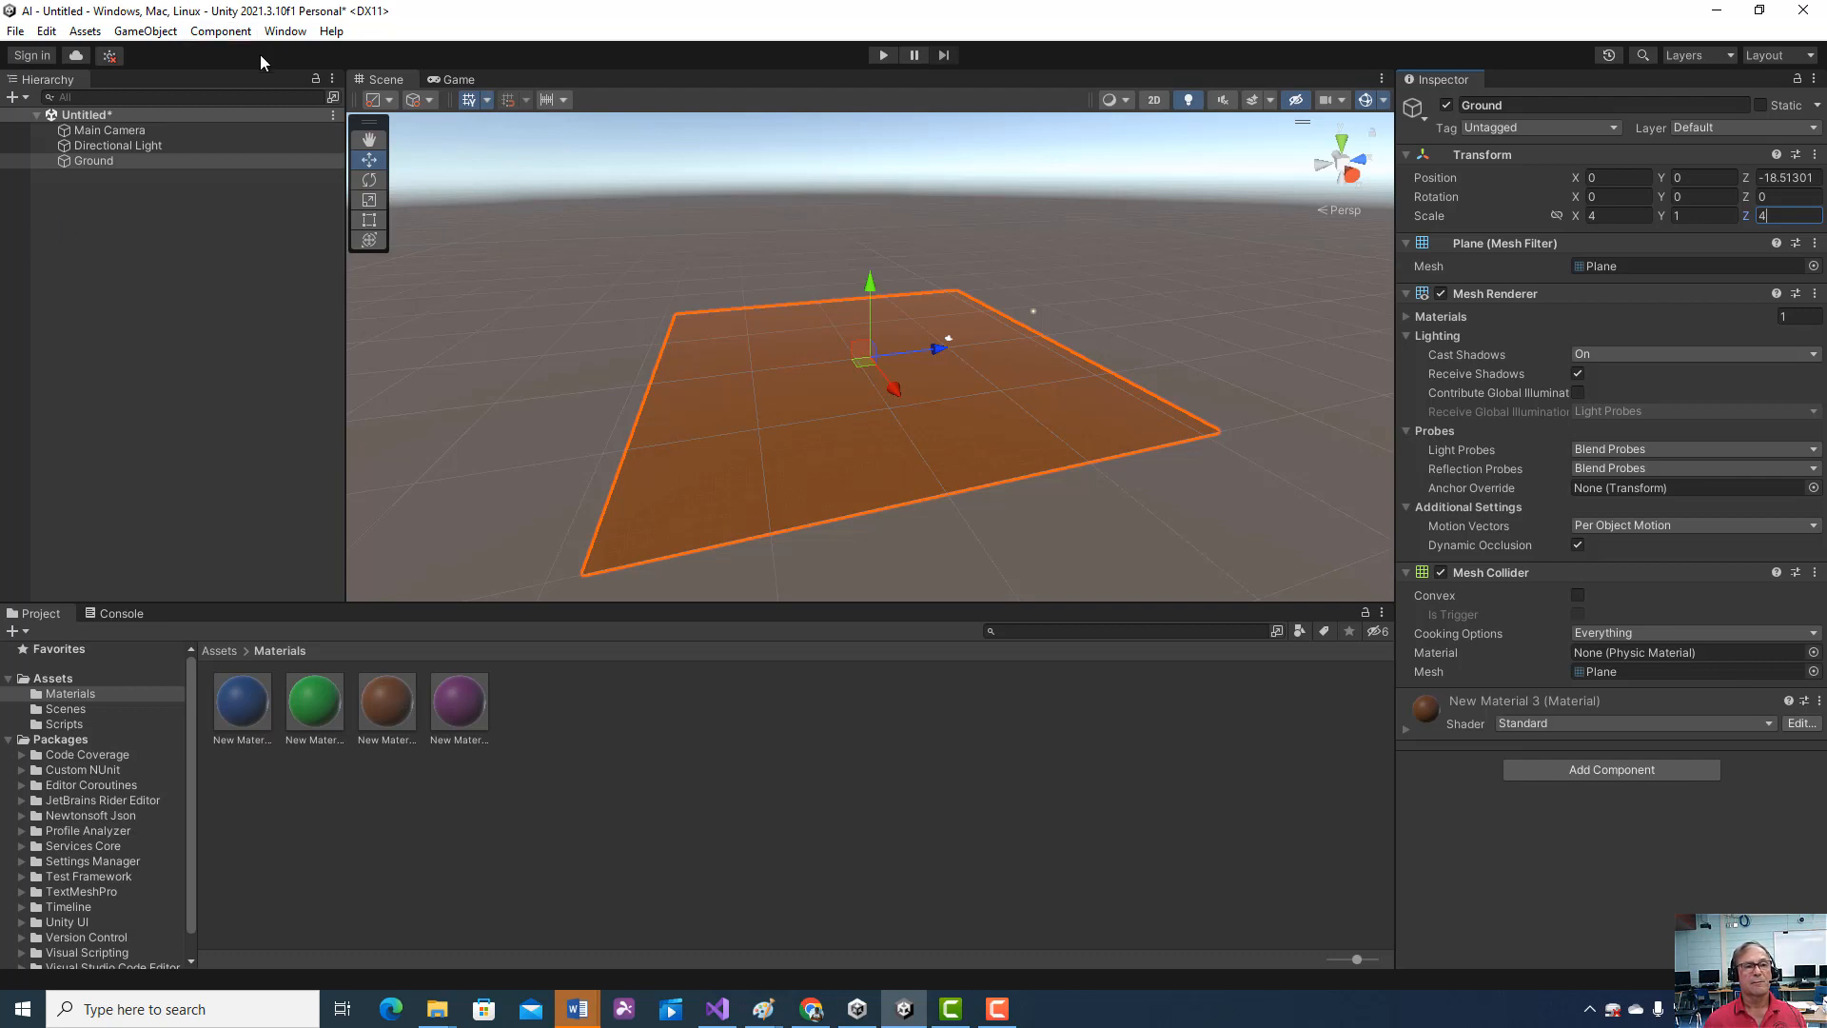
# - Add a Cube and move it along Z to the edge of the ground
pyautogui.click(208, 32)
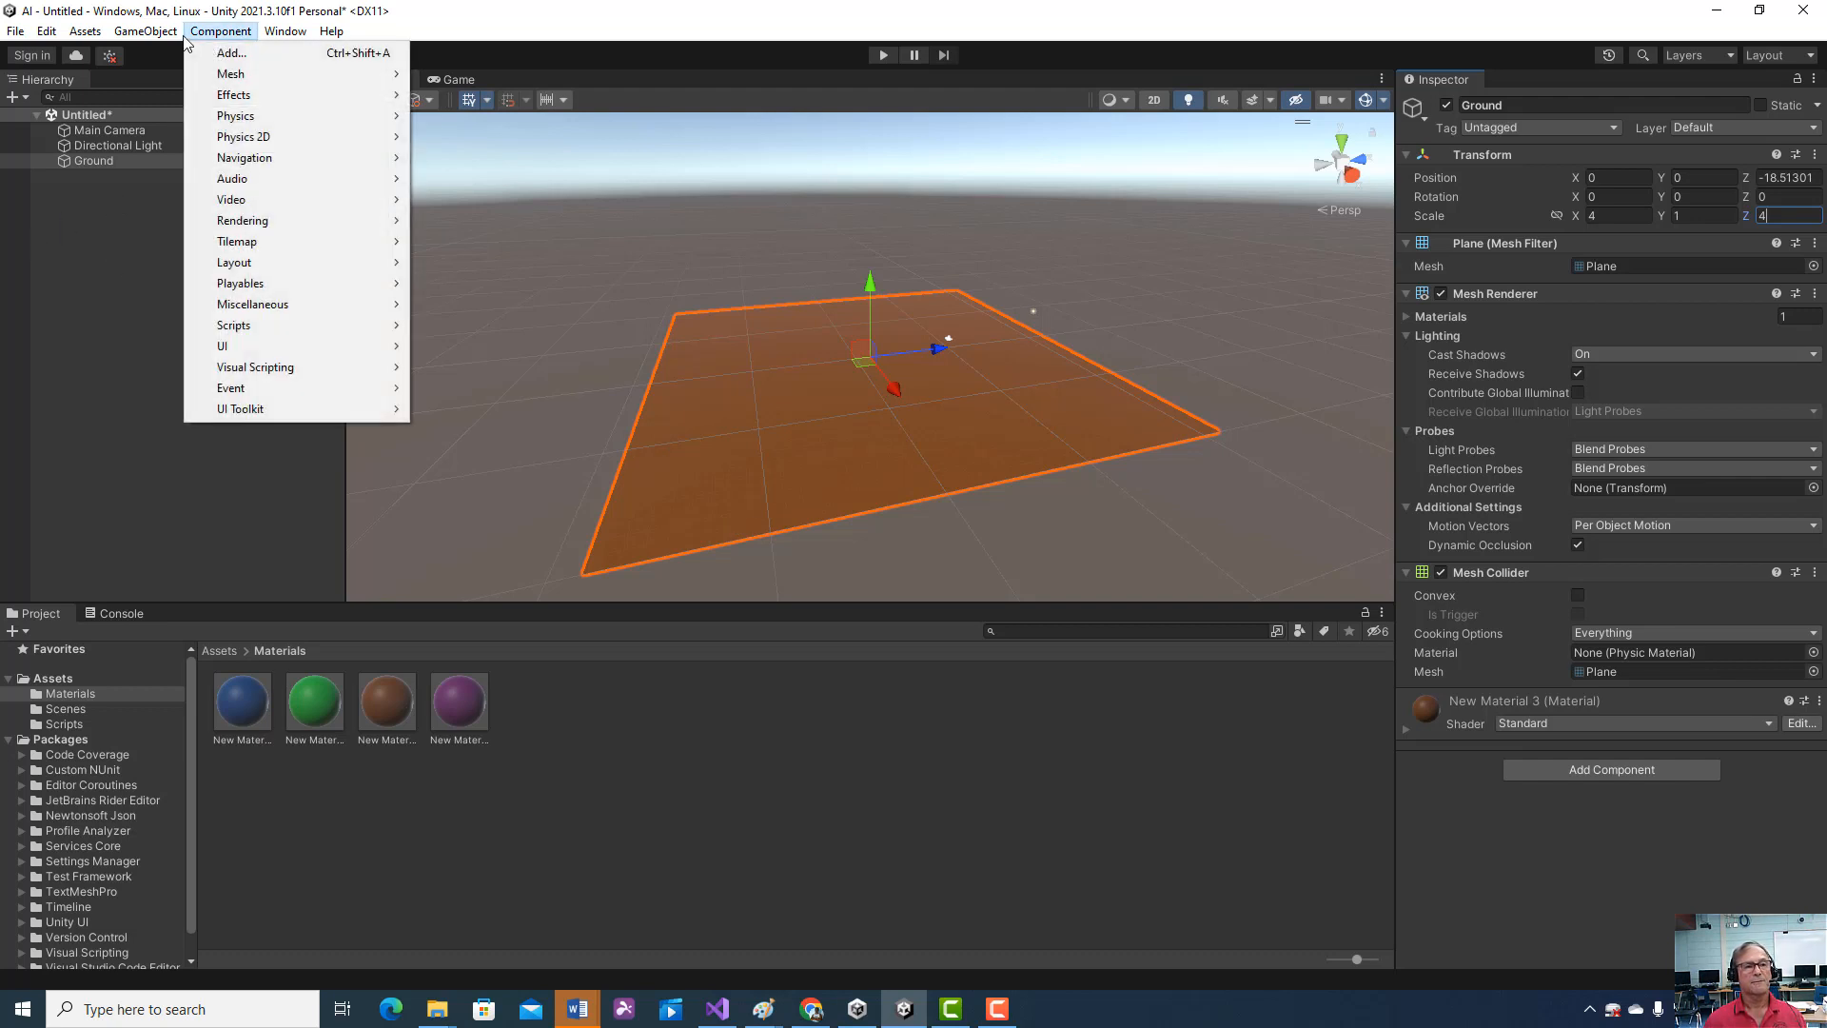
pyautogui.moveTo(165, 115)
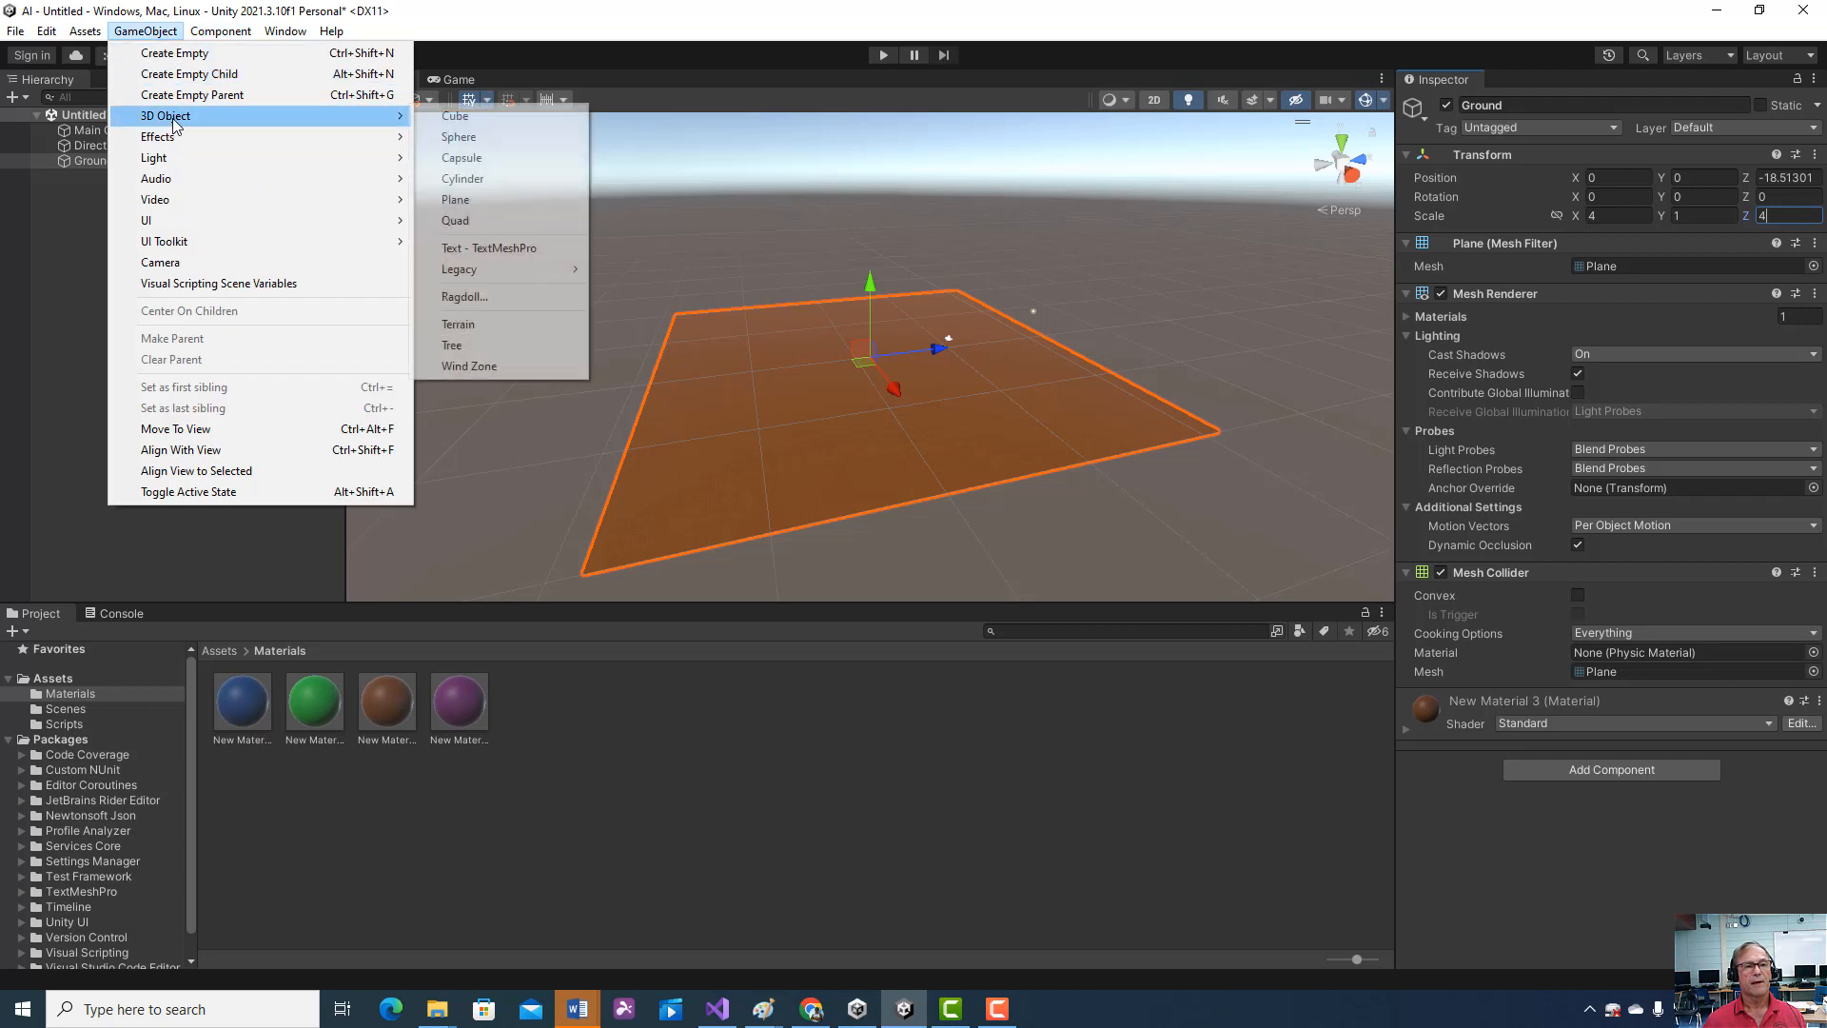
pyautogui.click(492, 119)
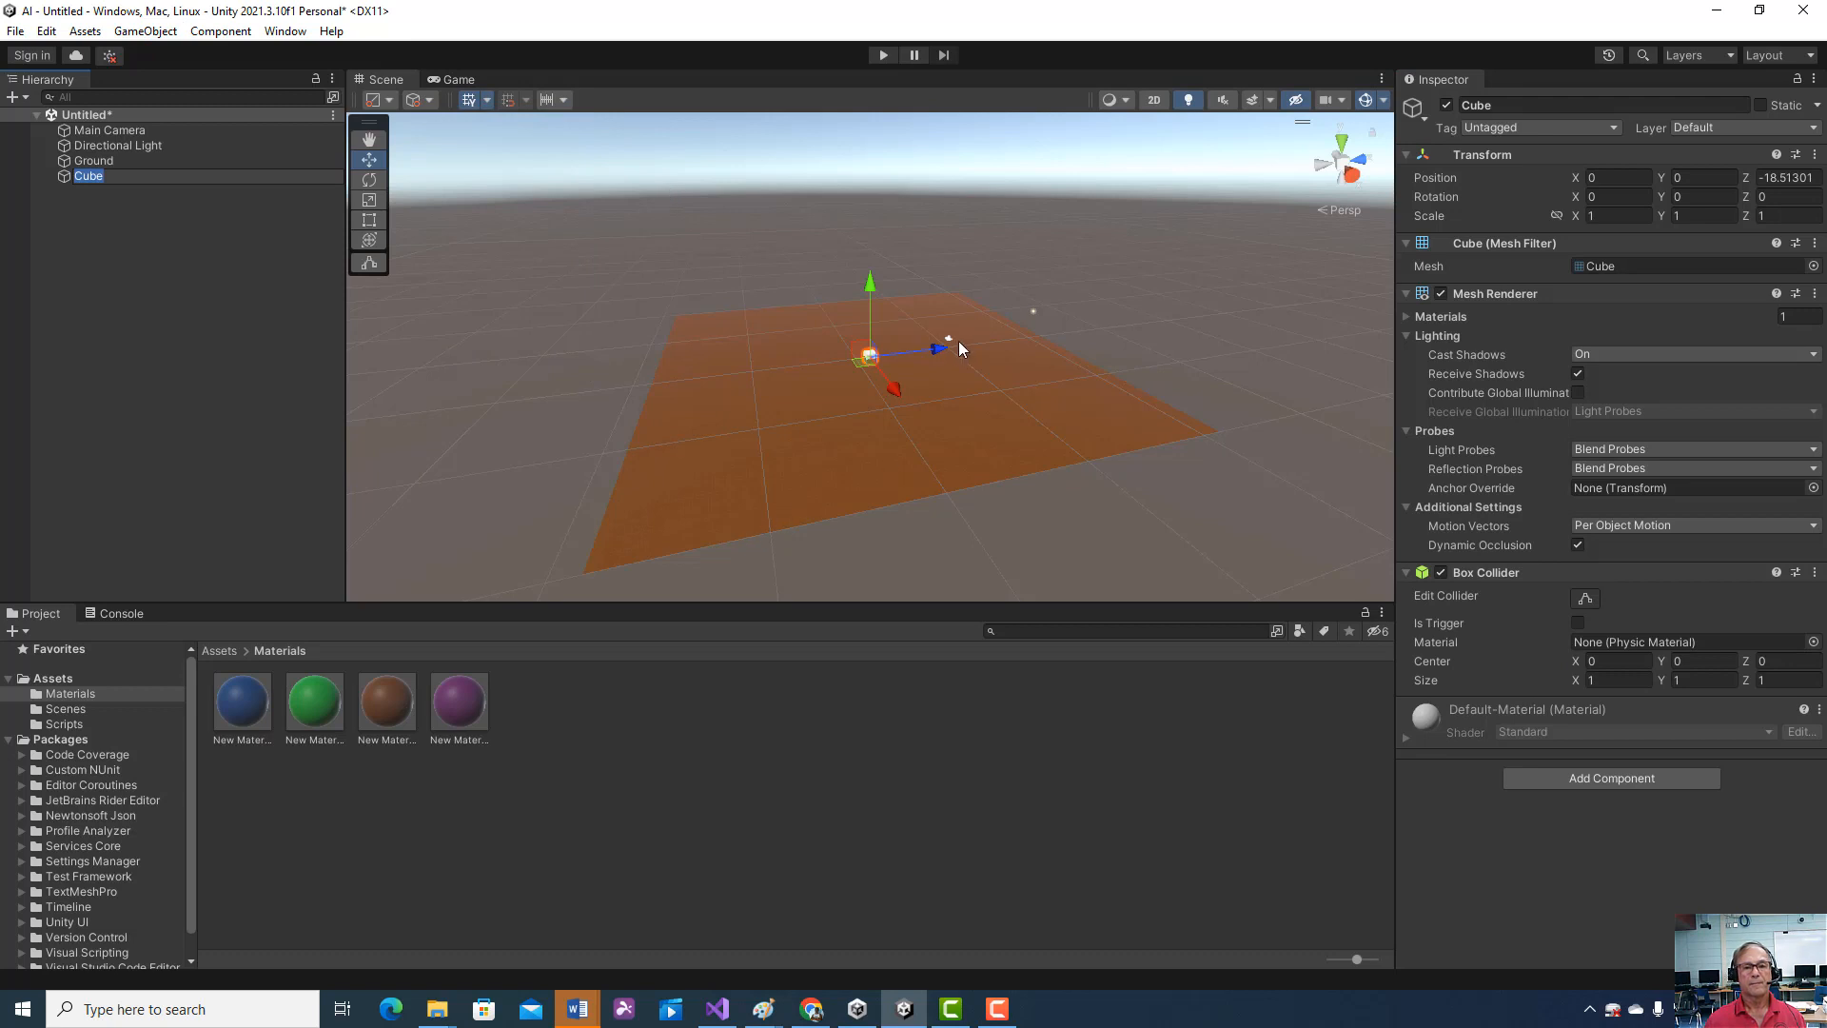
pyautogui.moveTo(947, 346); pyautogui.dragTo(752, 384)
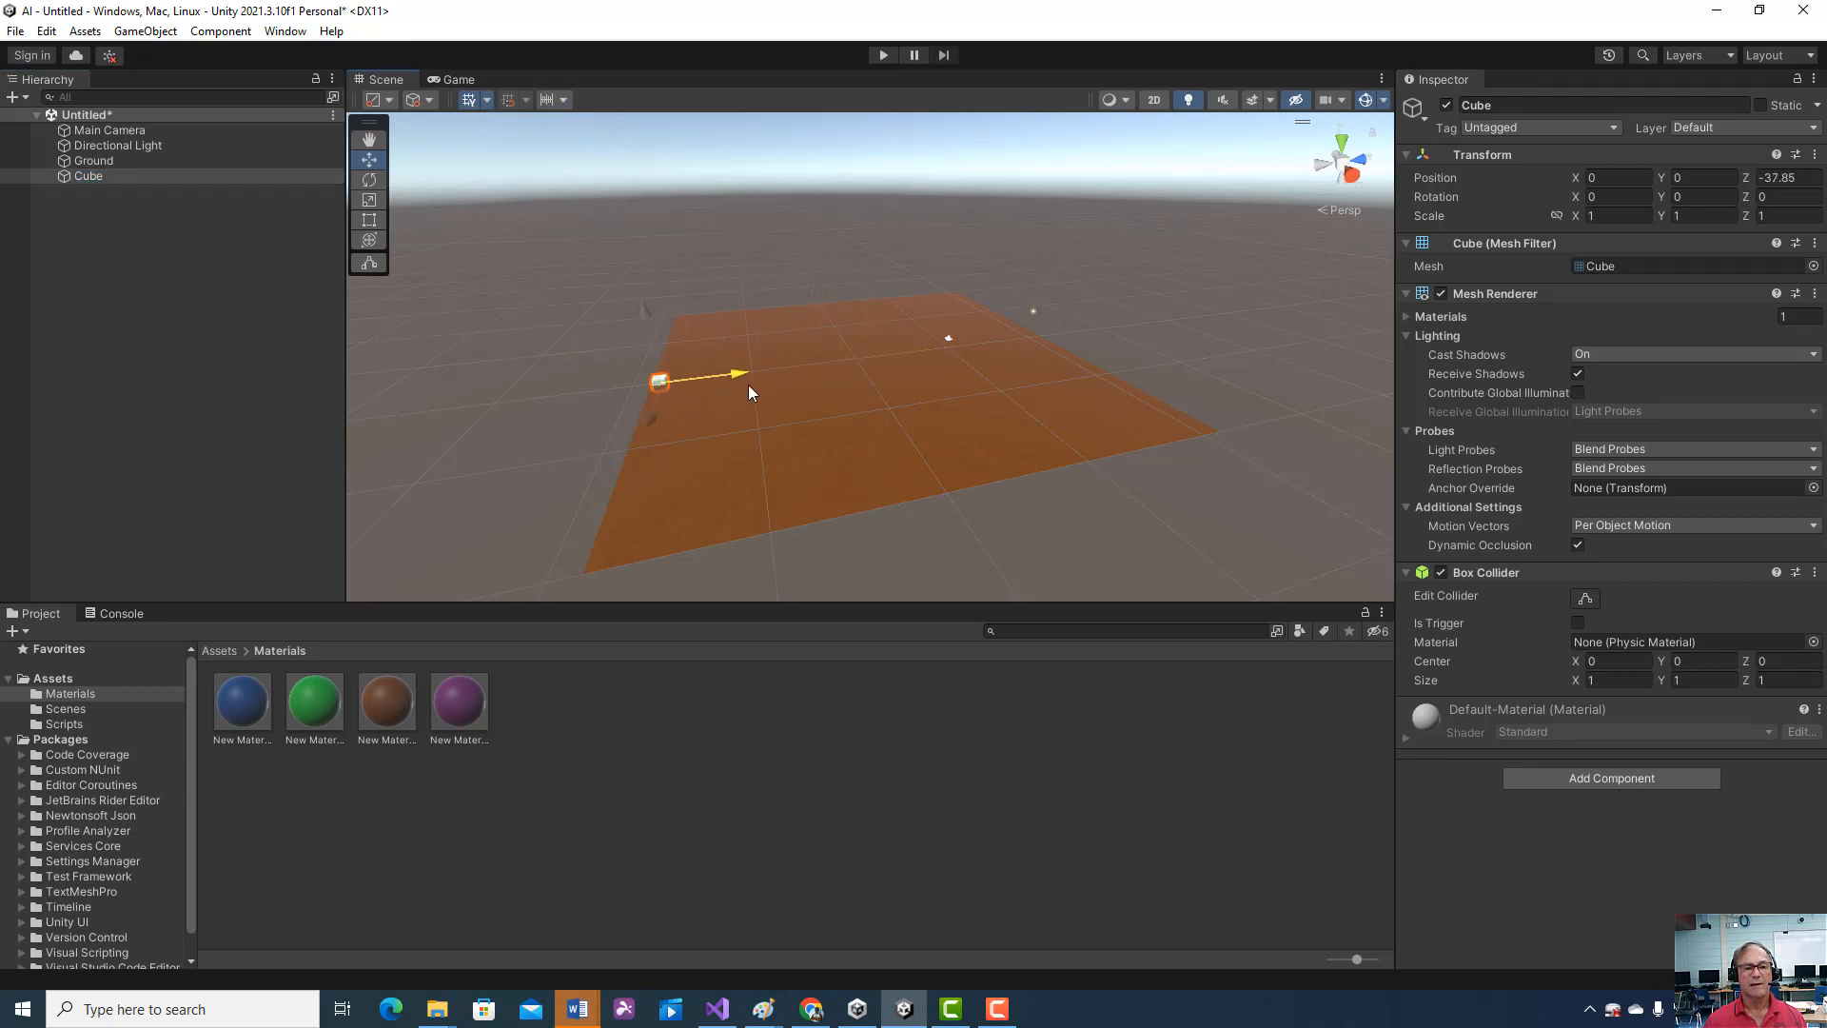
pyautogui.moveTo(753, 385); pyautogui.dragTo(732, 386)
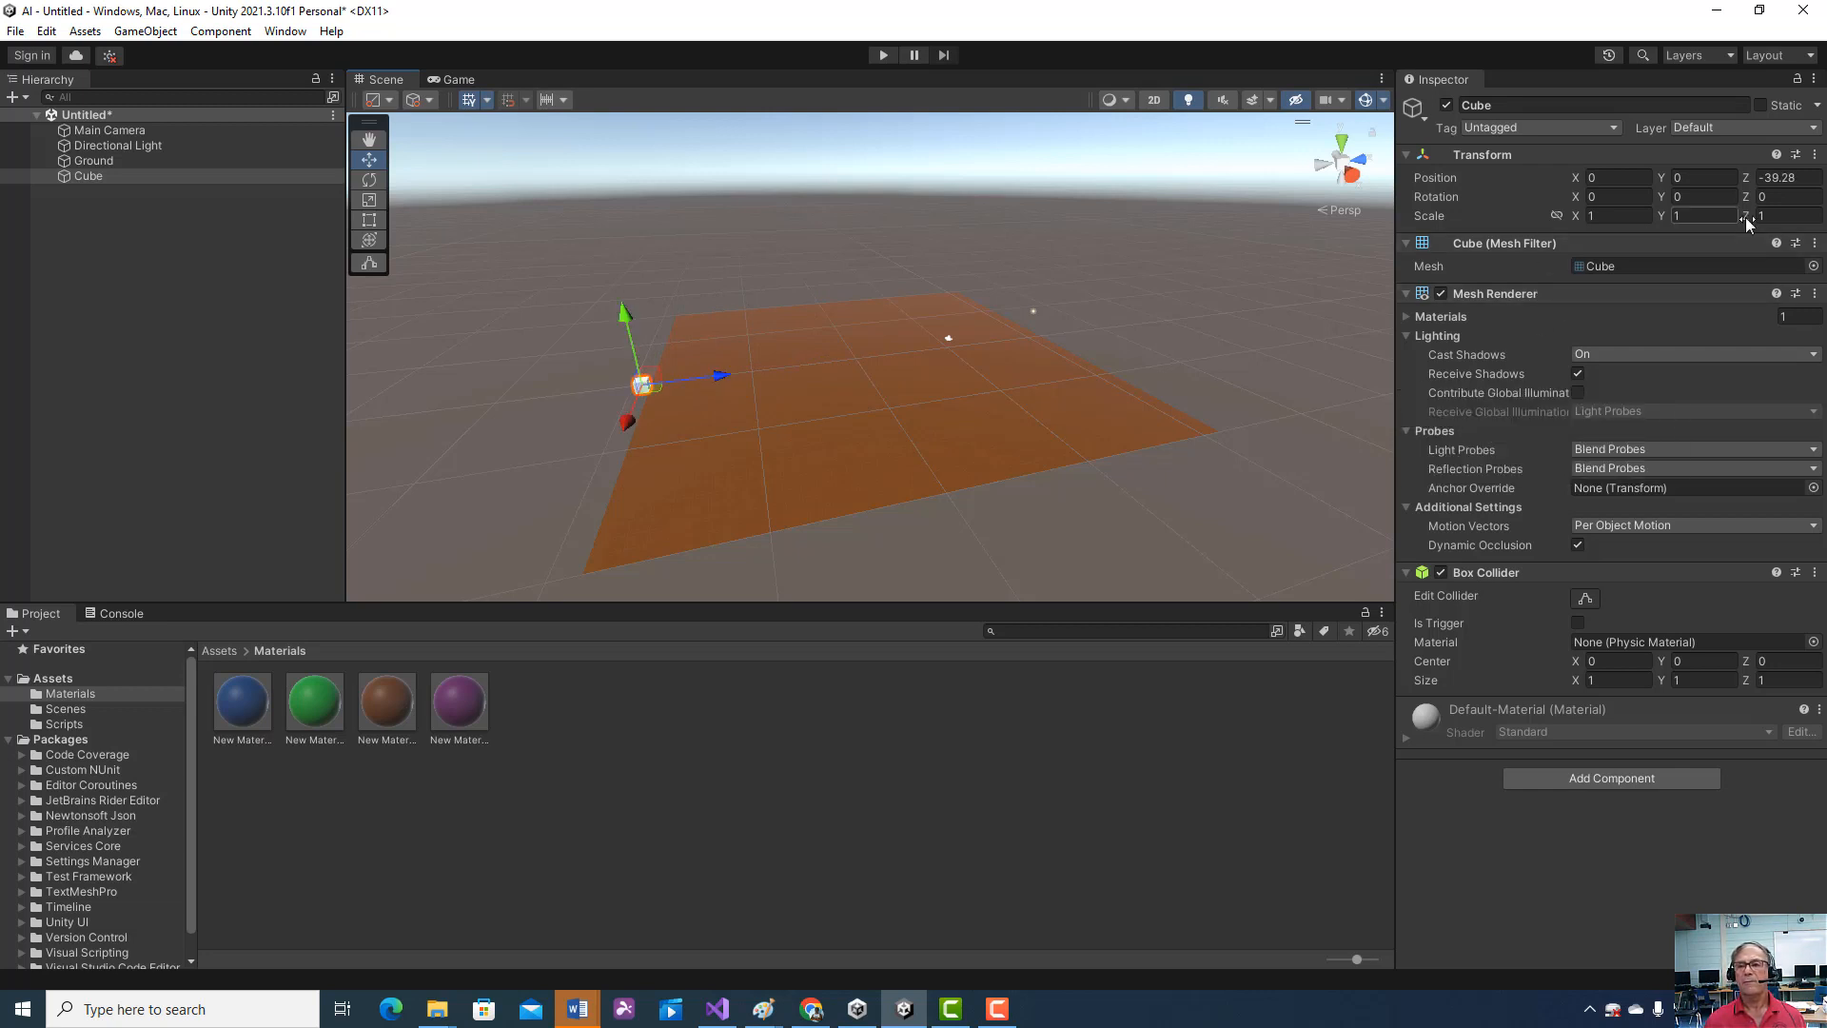
# - Edit the cube's Transform scale, retyping the X value several times
pyautogui.click(1782, 215)
pyautogui.write('3')
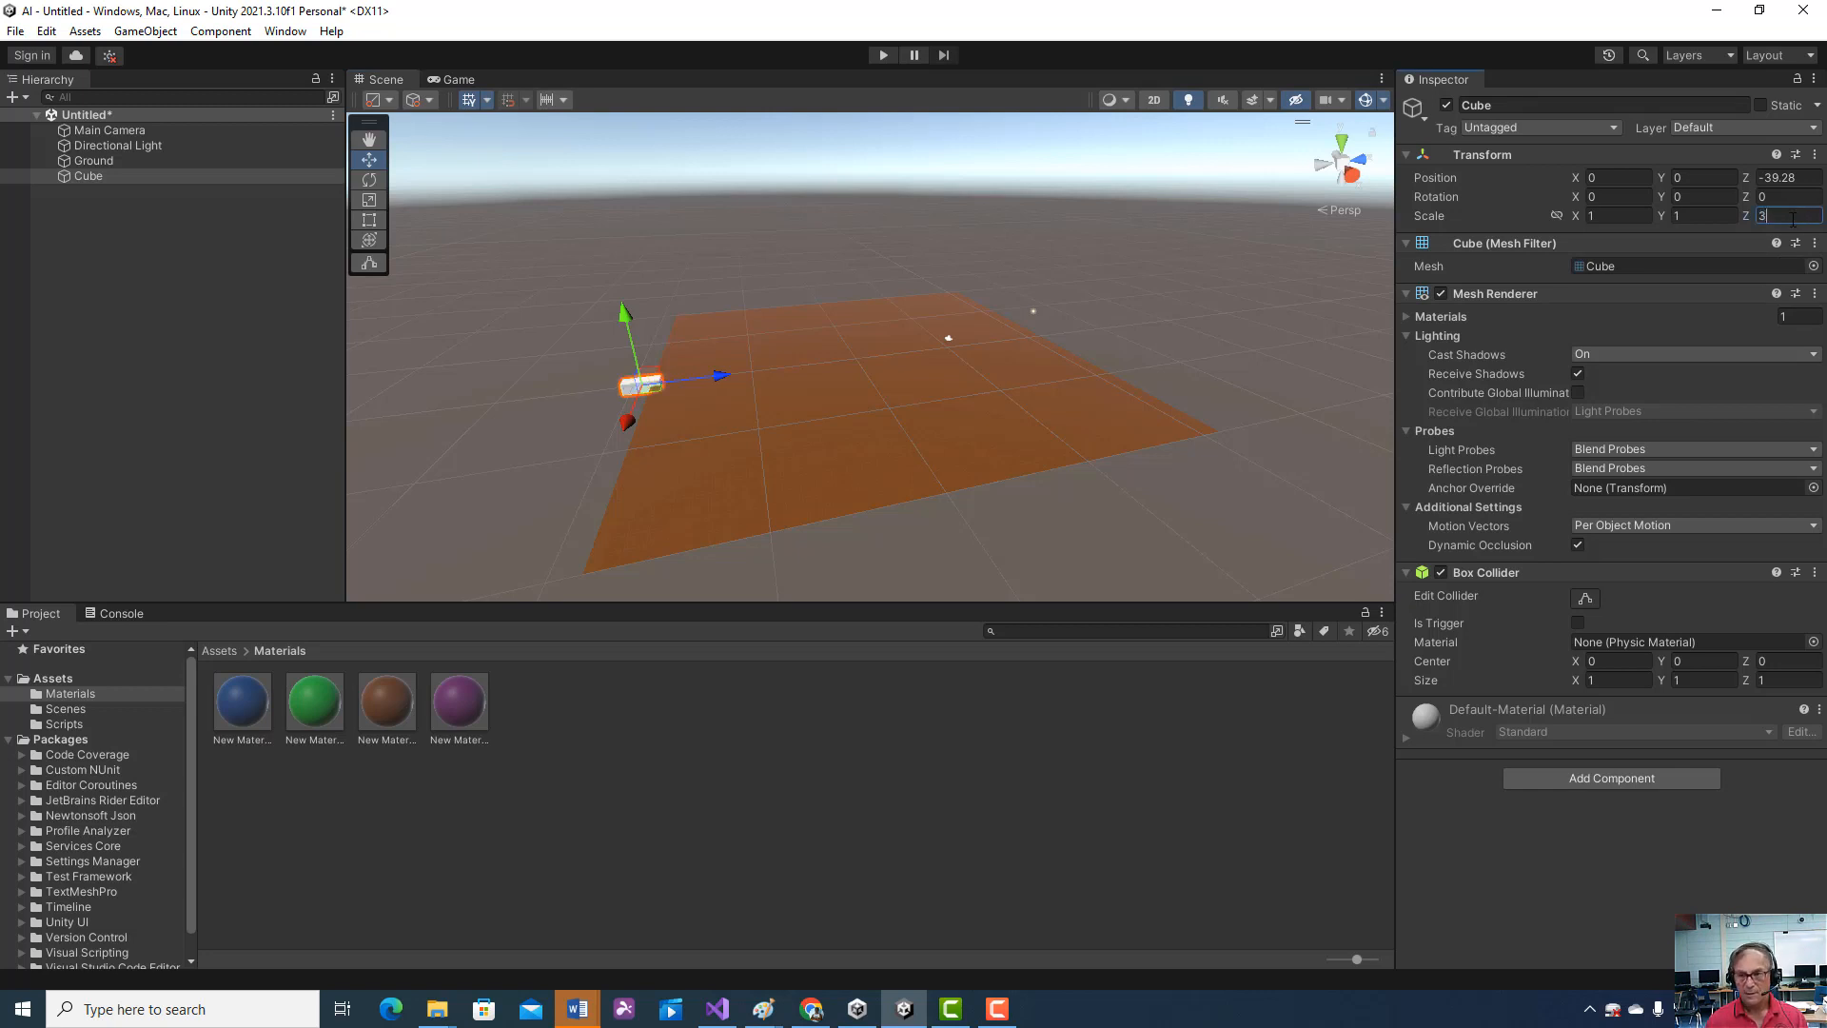
pyautogui.press('BackSpace')
pyautogui.write('1')
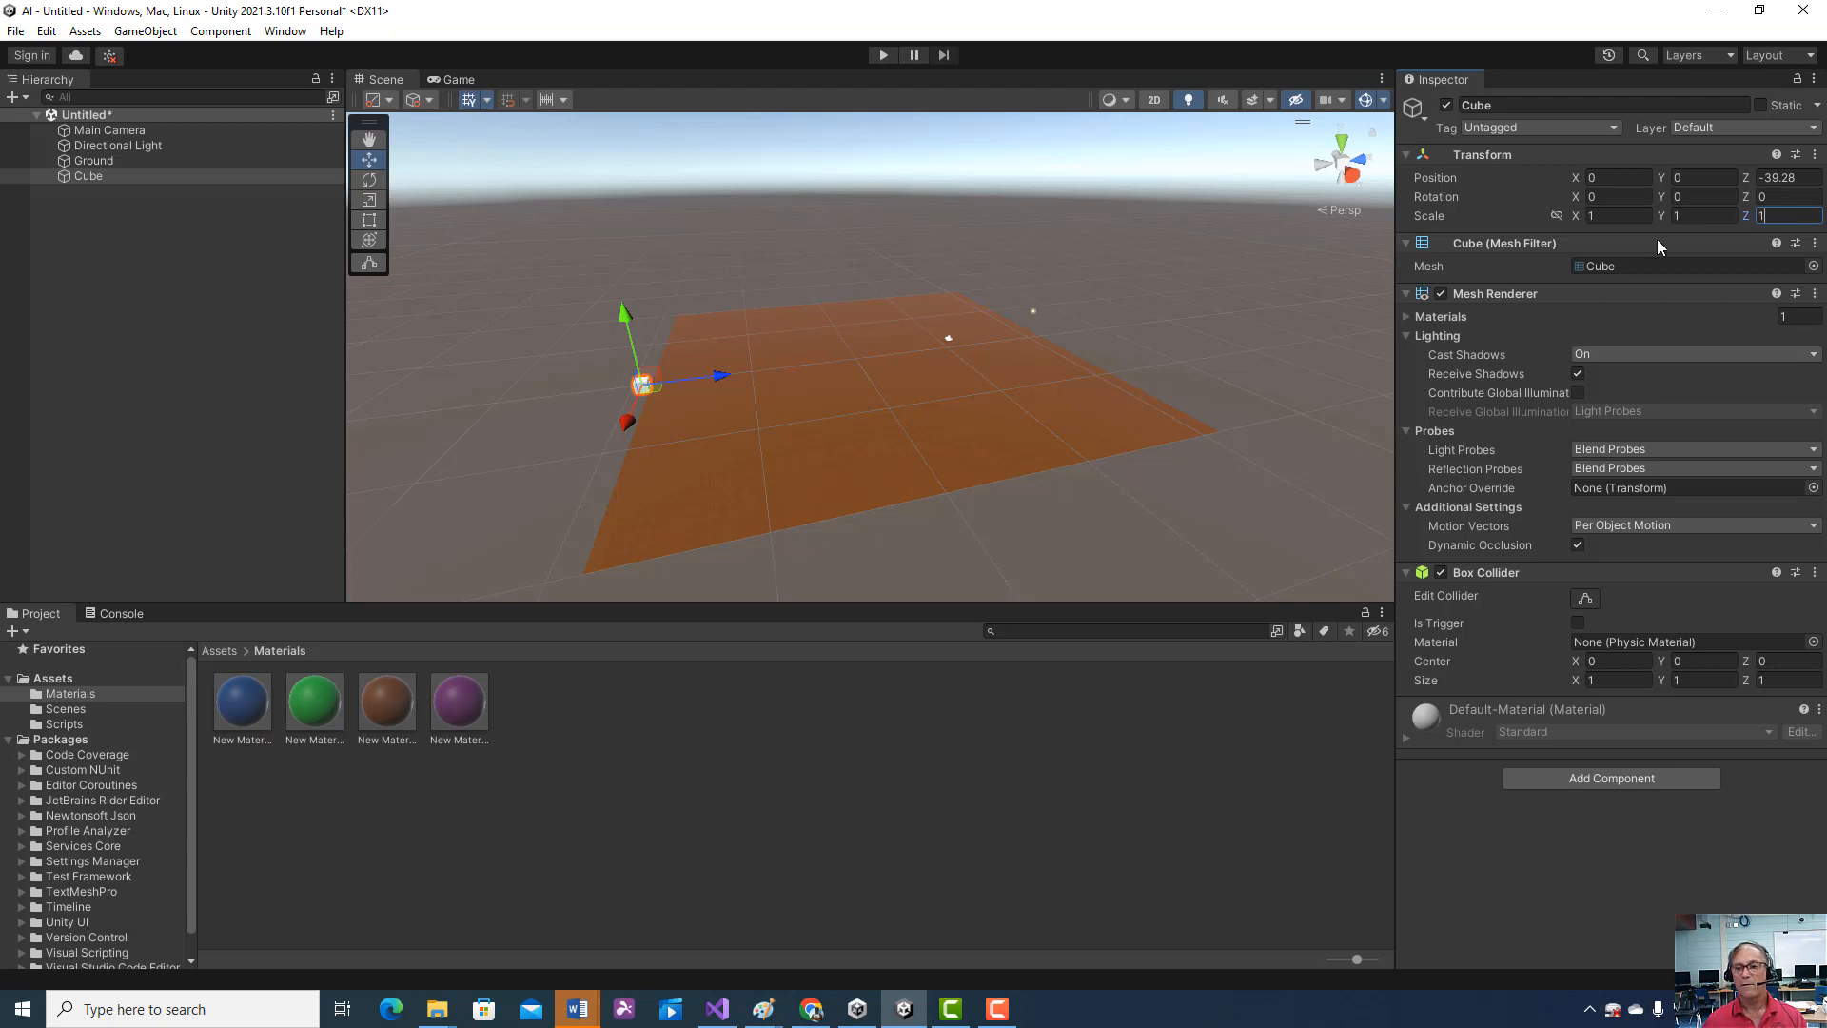
pyautogui.click(1610, 214)
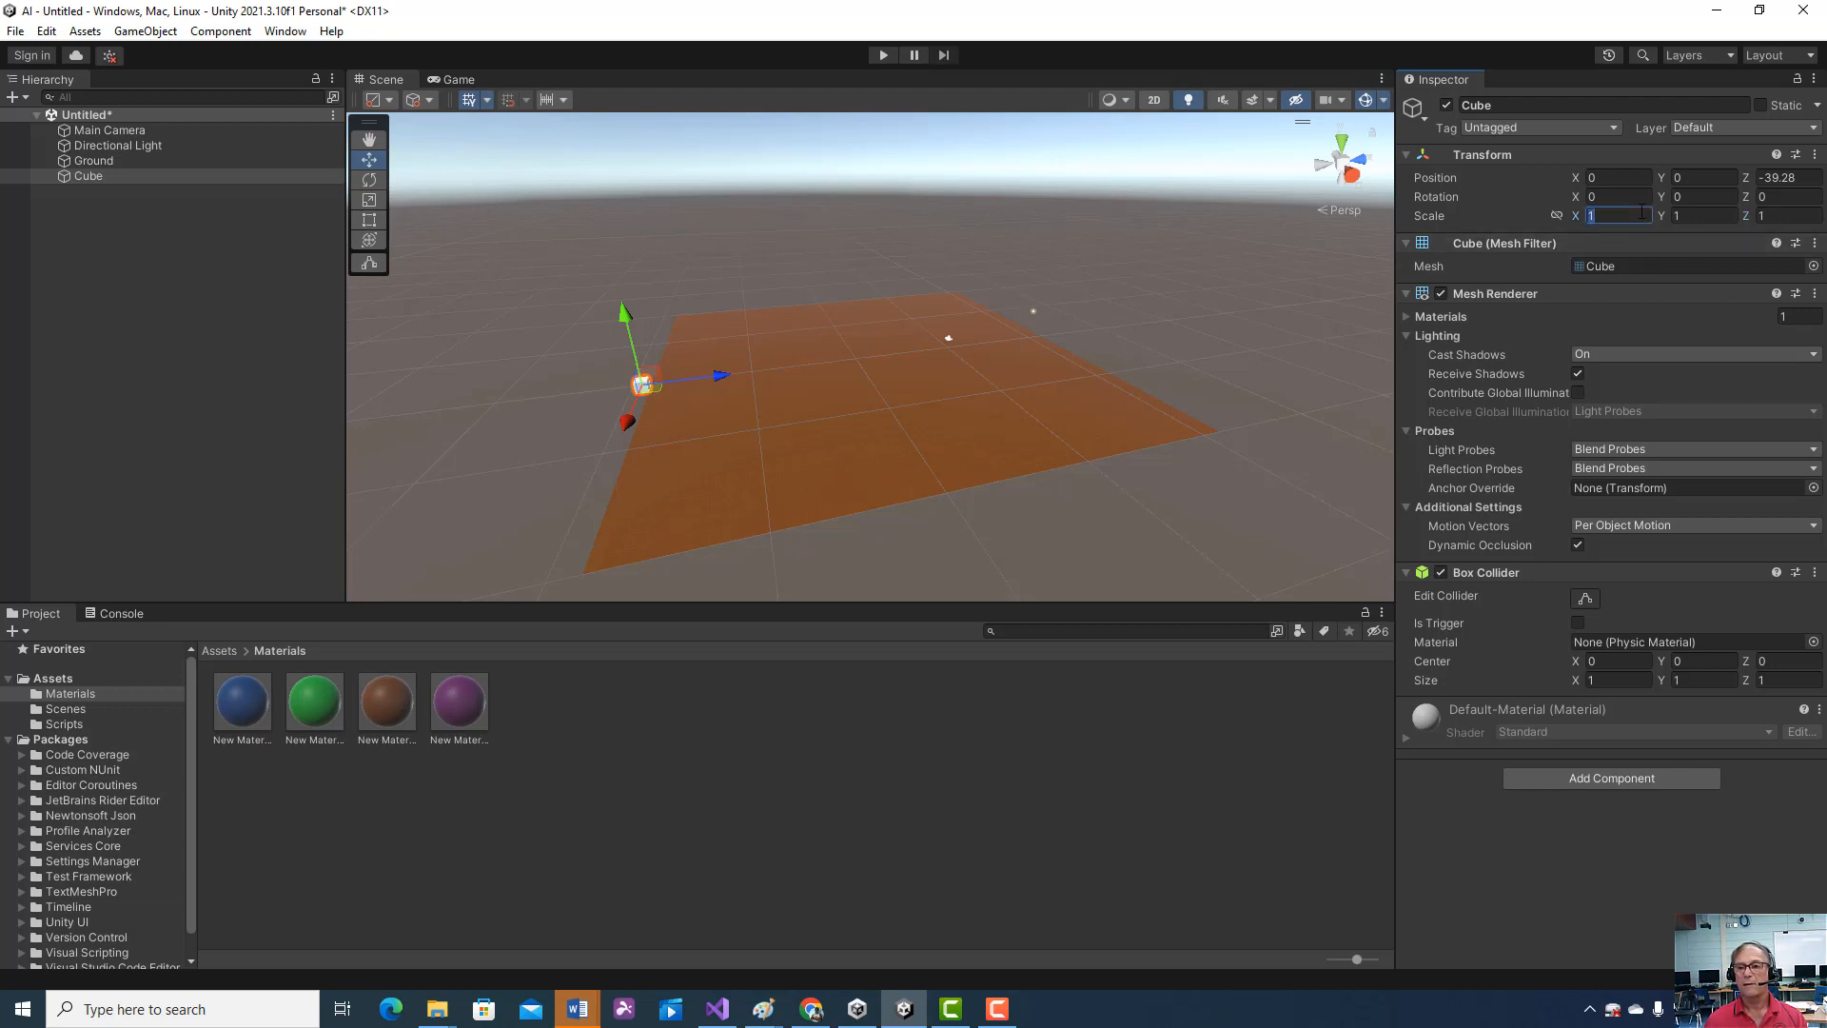
pyautogui.write('3')
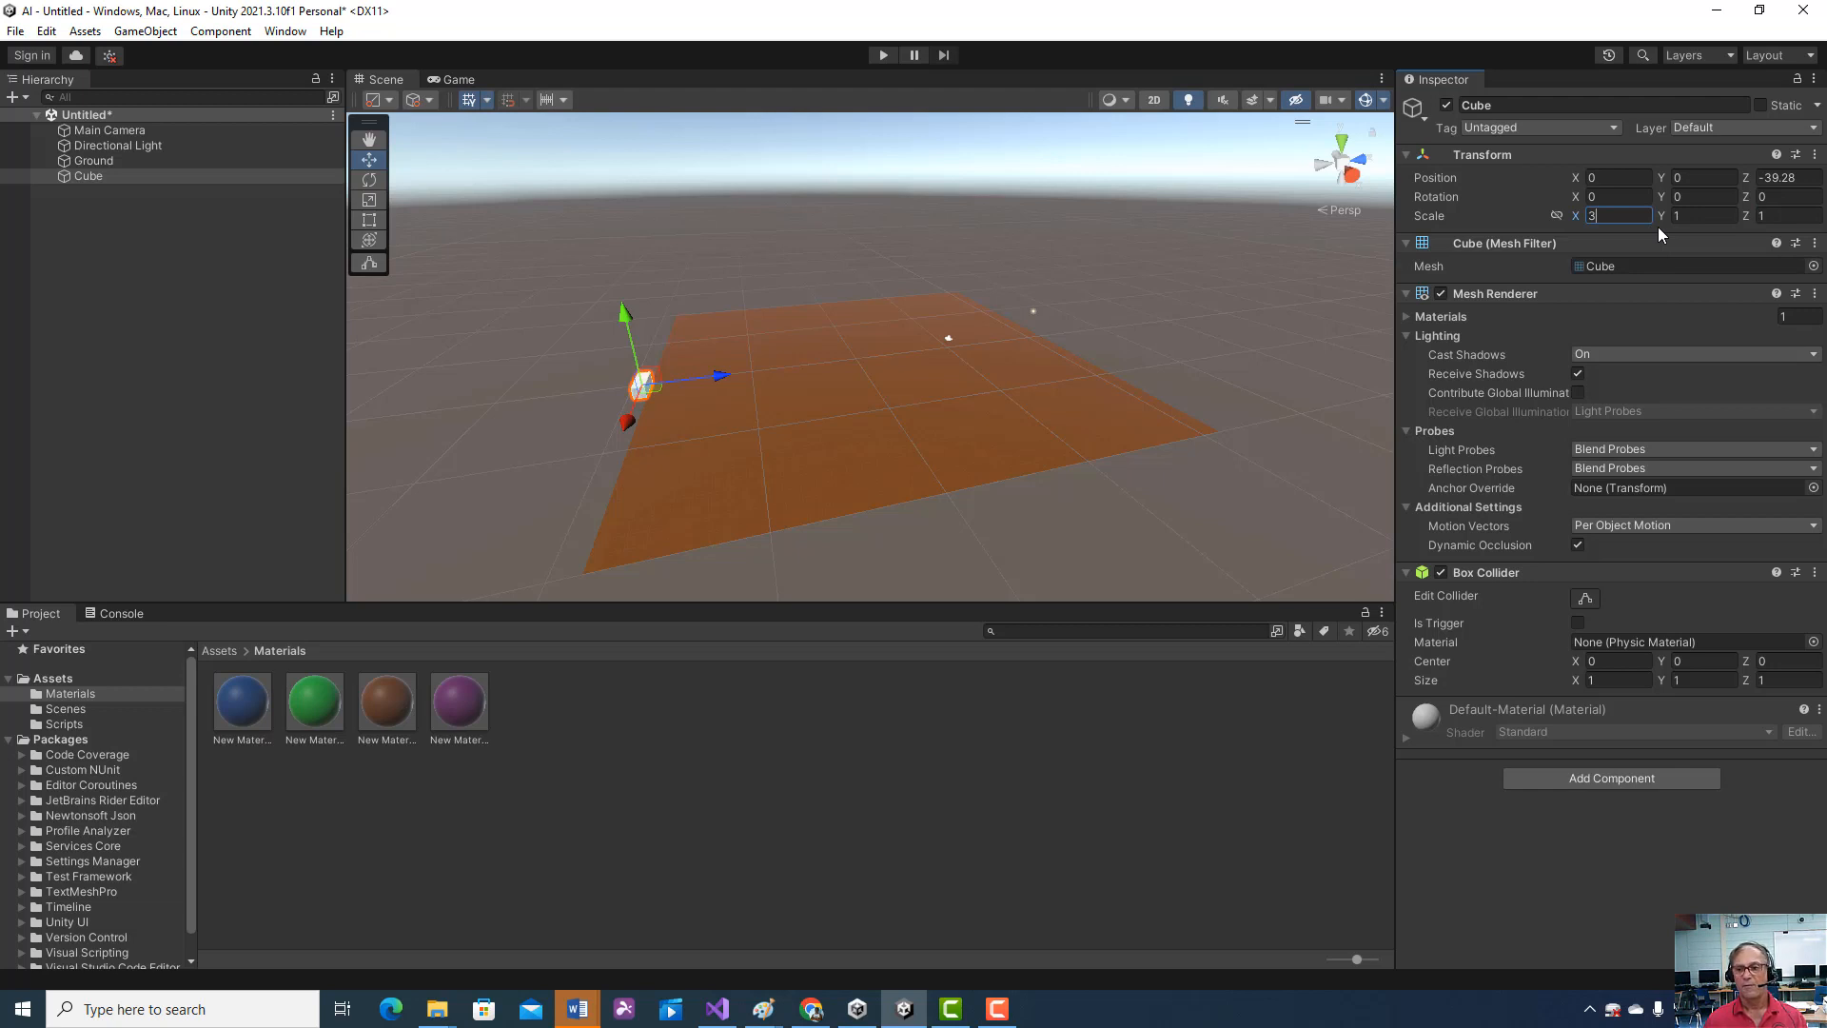
pyautogui.press('BackSpace')
pyautogui.write('12')
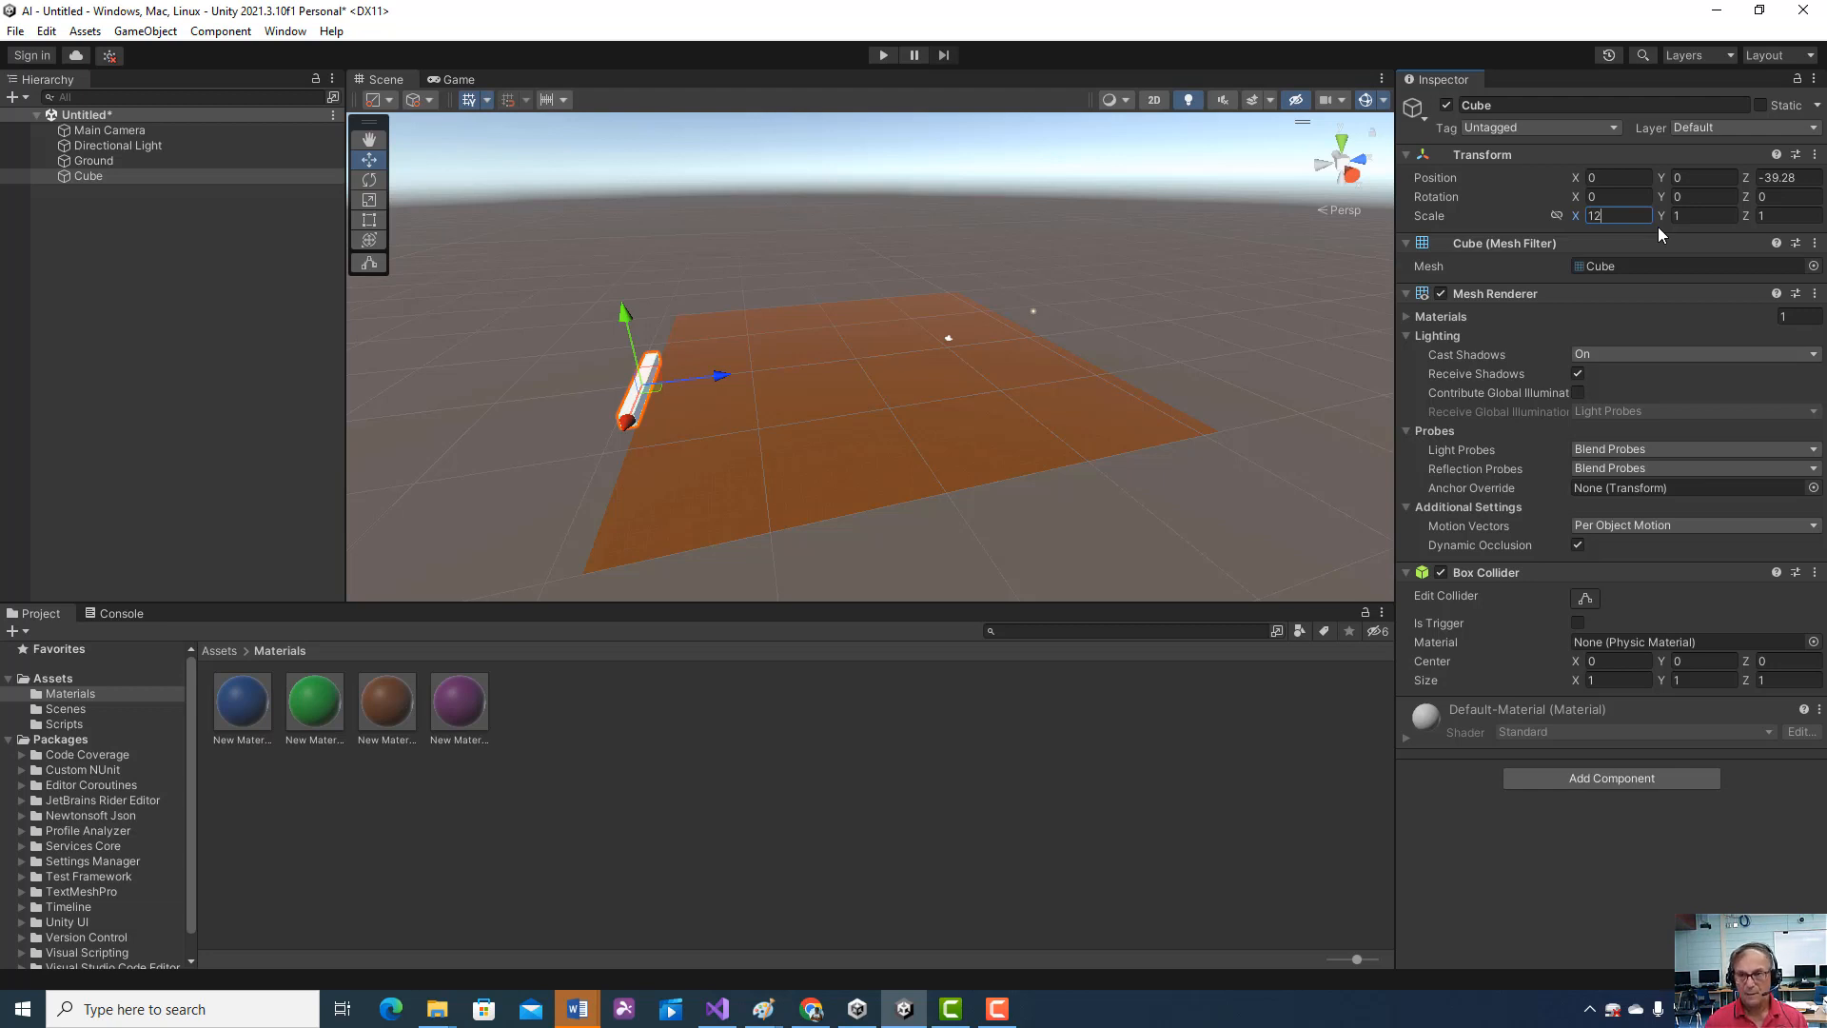
pyautogui.press('BackSpace')
pyautogui.press('BackSpace')
pyautogui.write('26')
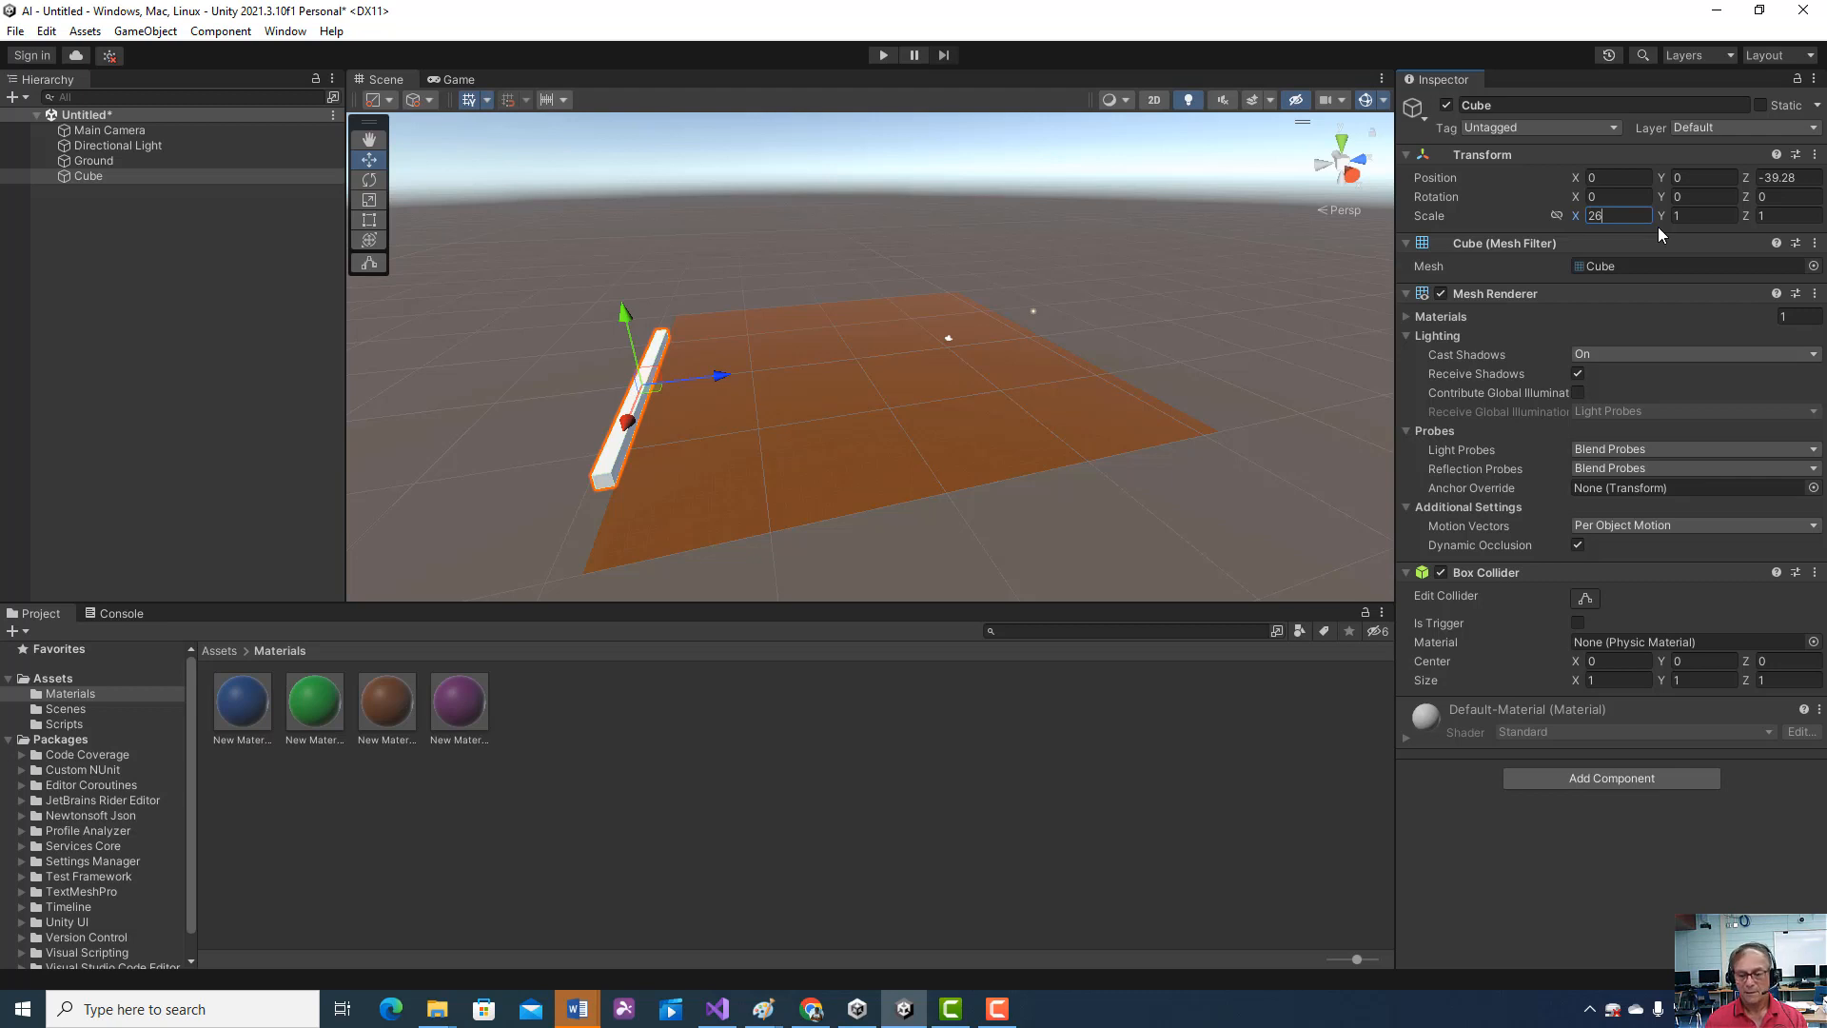
pyautogui.press('BackSpace')
pyautogui.press('BackSpace')
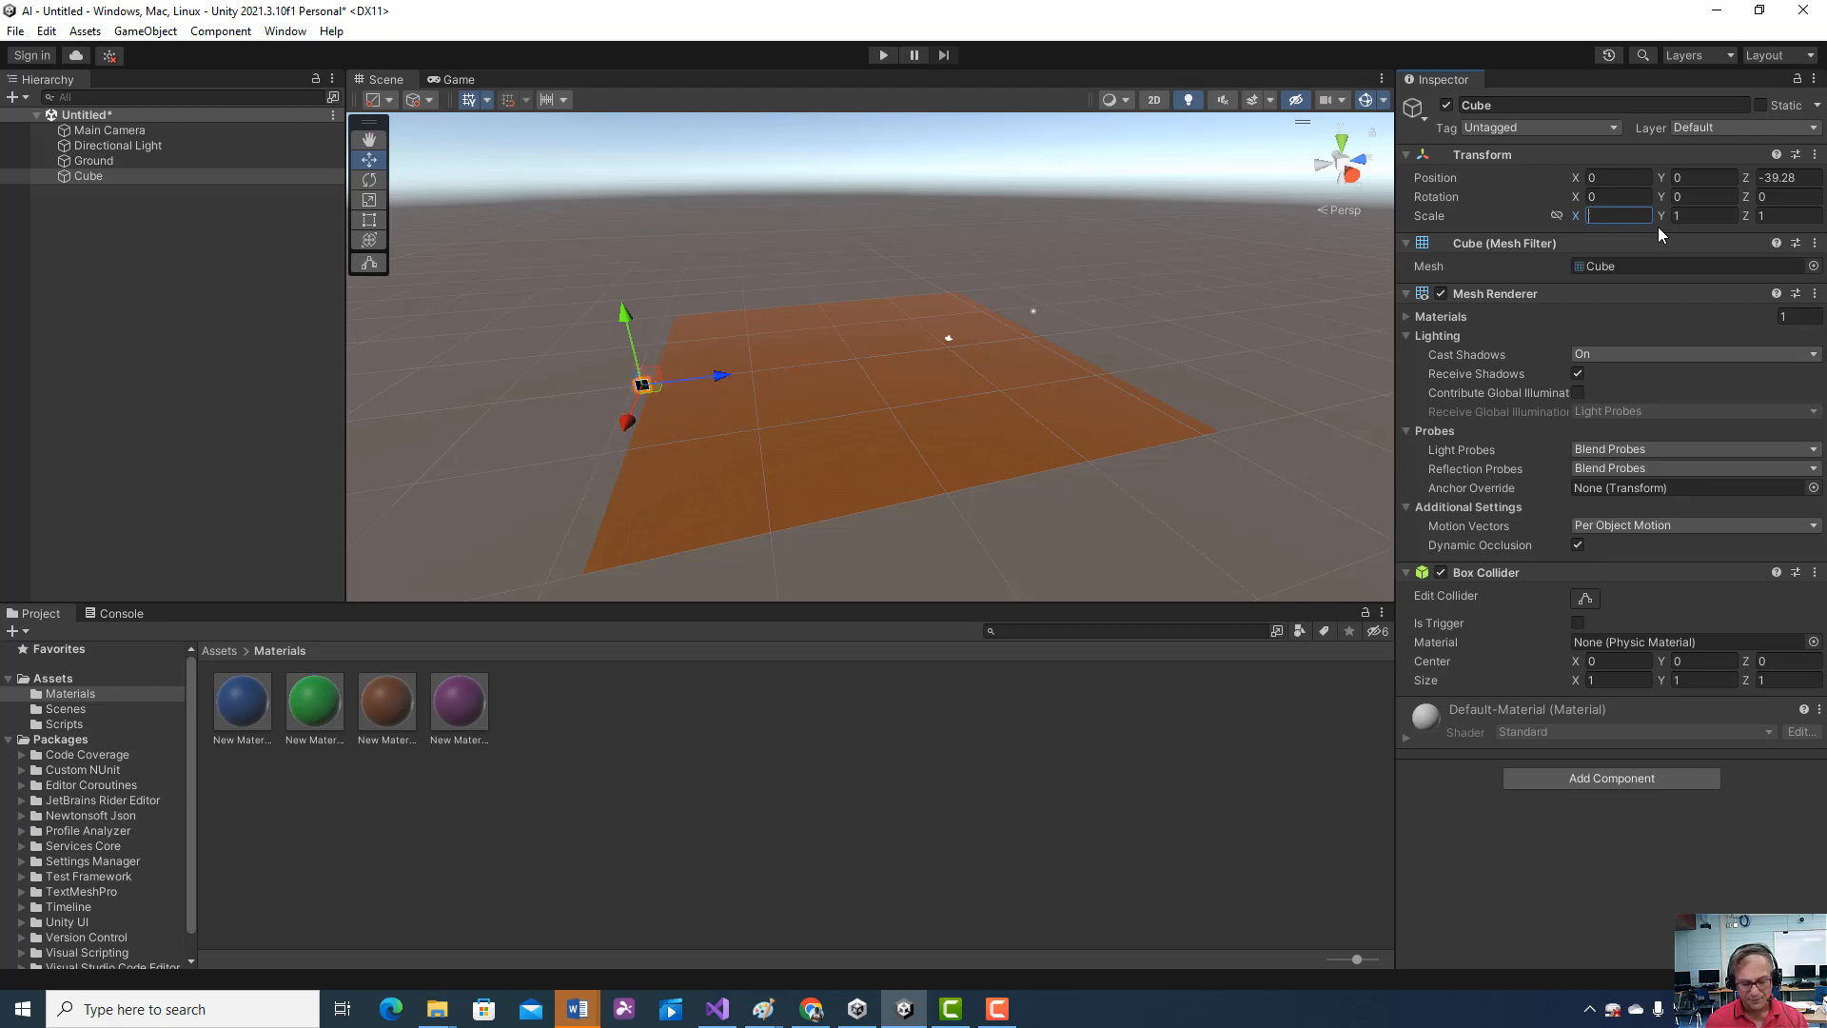
pyautogui.write('36')
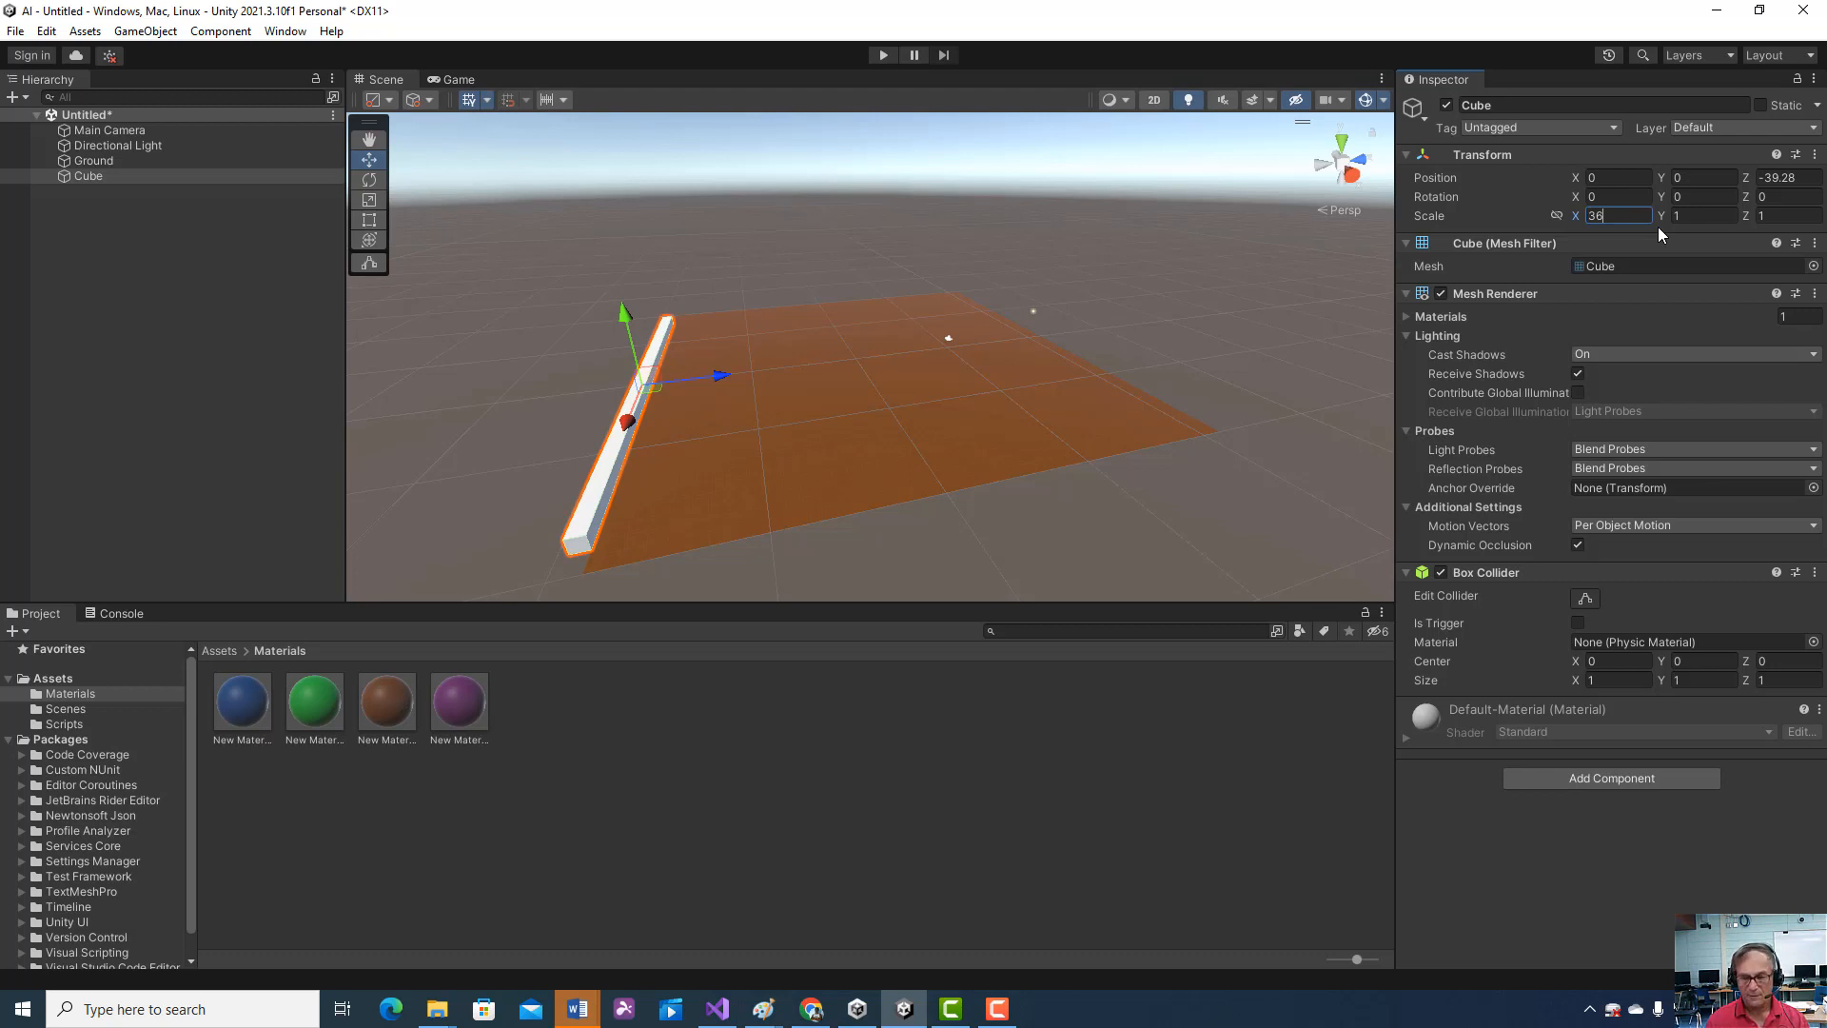
pyautogui.press('BackSpace')
pyautogui.press('BackSpace')
pyautogui.write('40')
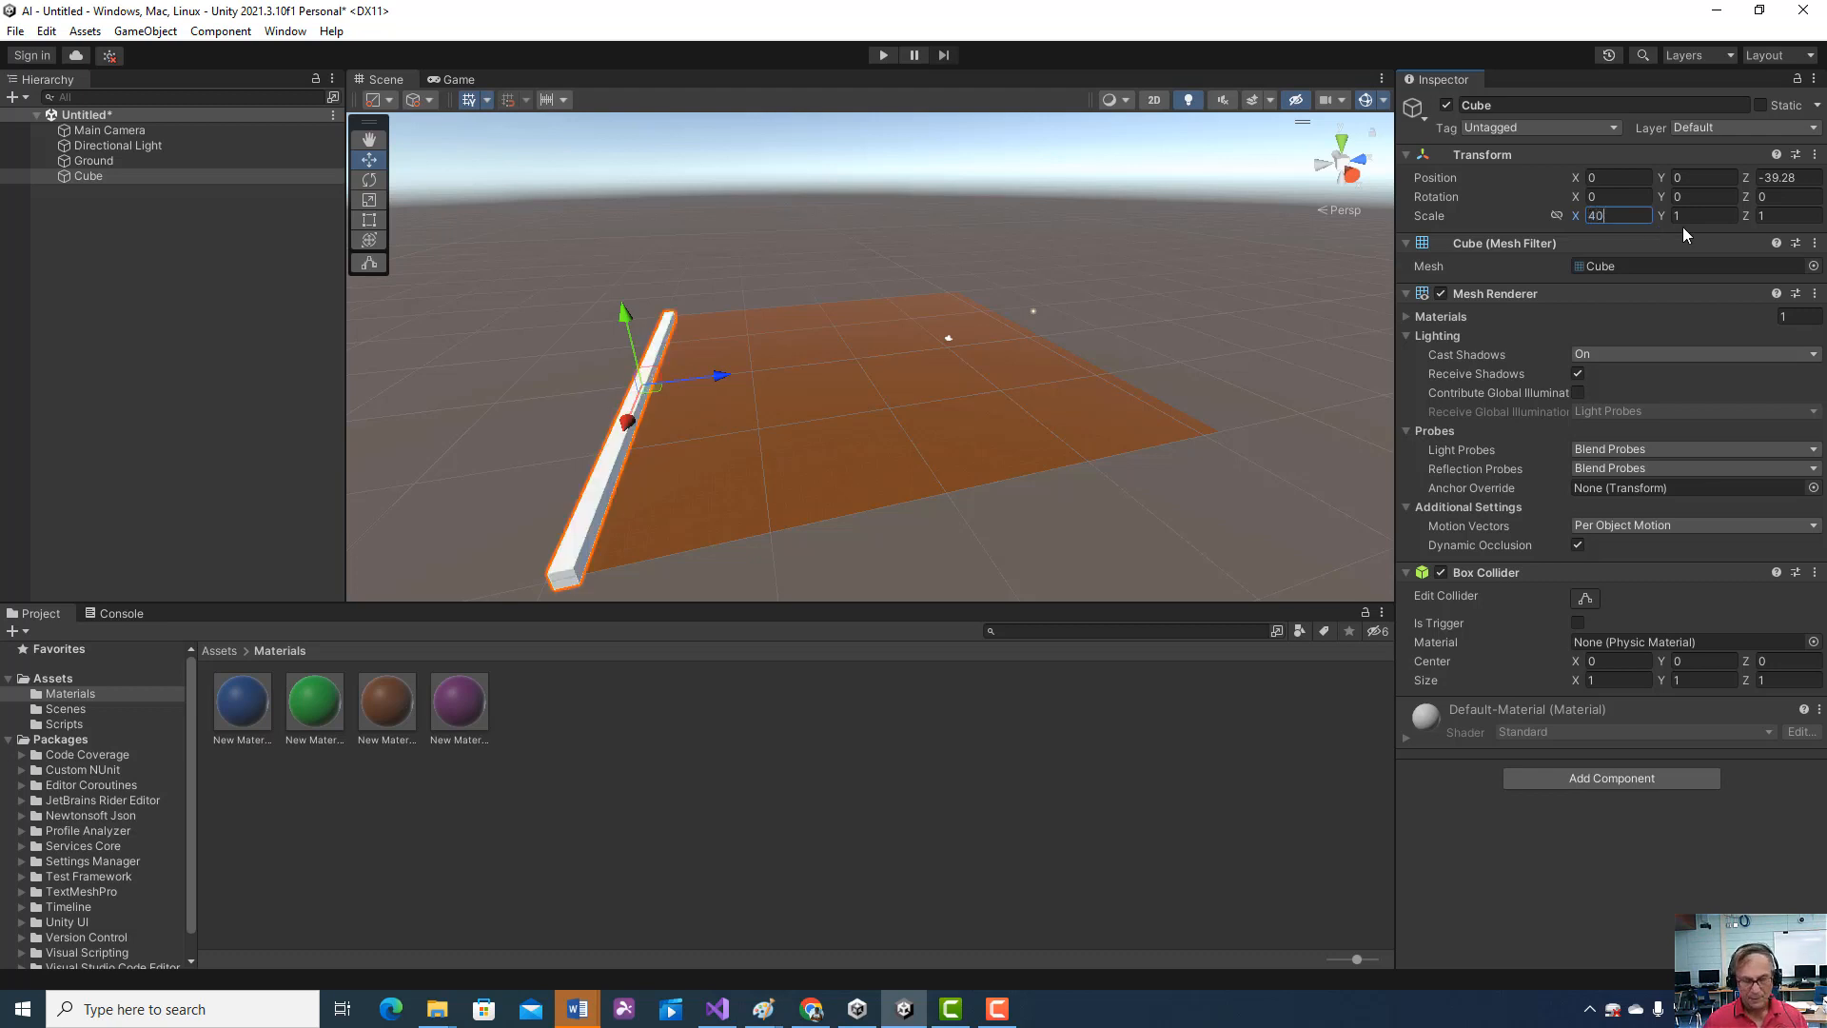
# - Settle the cube's Scale X at 36 and slide the bar into line with the ground edge
pyautogui.moveTo(914, 429)
pyautogui.mouseDown(button='right')
pyautogui.moveTo(883, 432)
pyautogui.moveTo(932, 438)
pyautogui.moveTo(699, 439)
pyautogui.moveTo(599, 534)
pyautogui.moveTo(1103, 477)
pyautogui.moveTo(449, 436)
pyautogui.mouseUp(button='right')
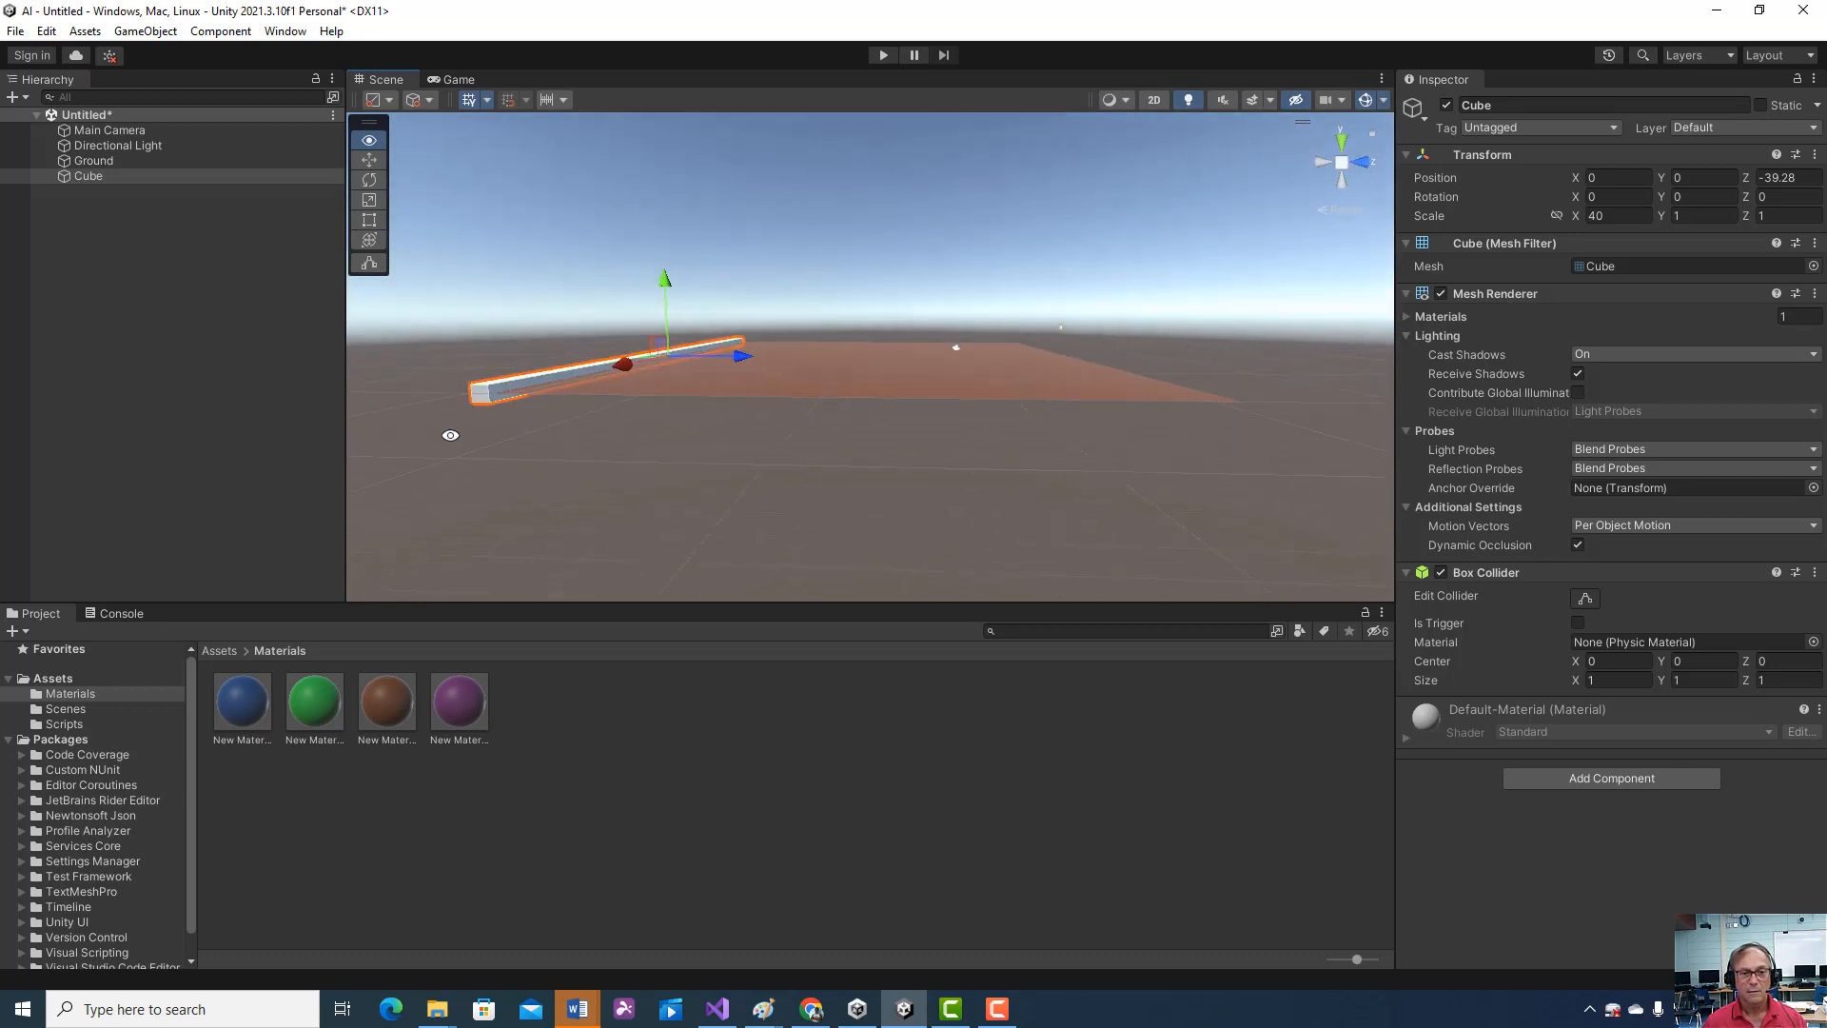
pyautogui.click(1600, 215)
pyautogui.write('36')
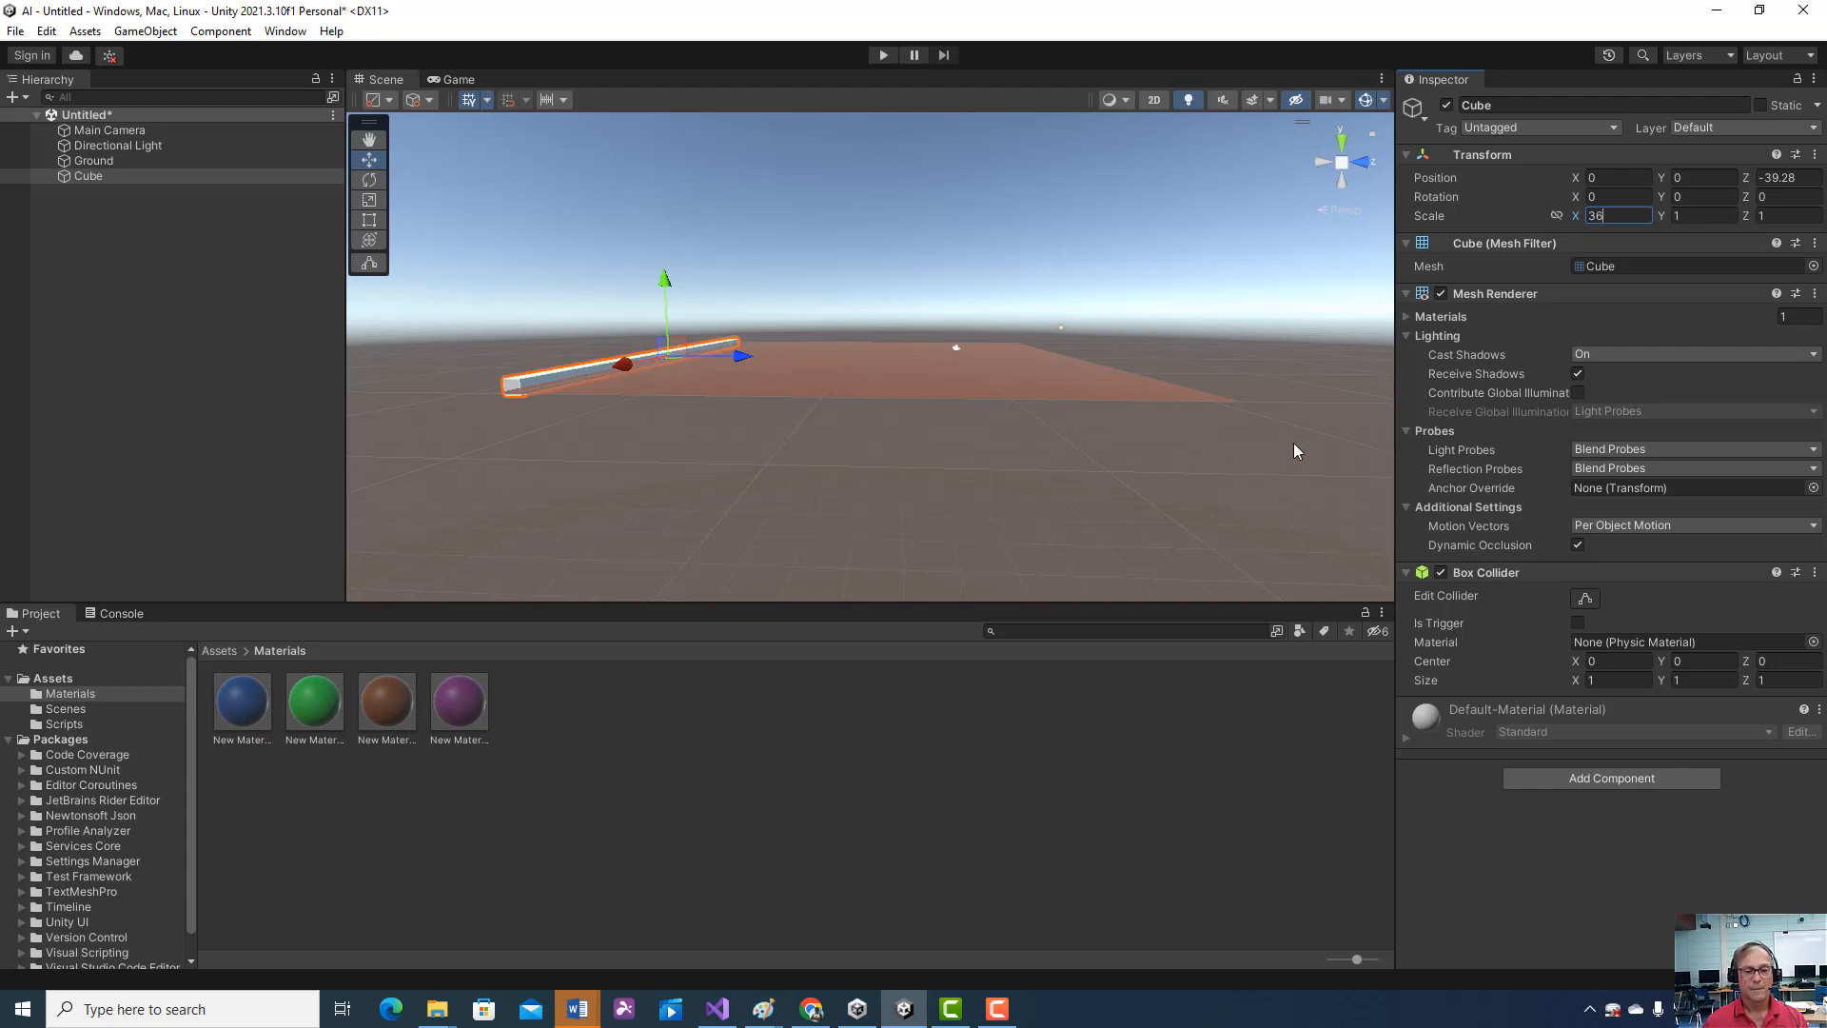
pyautogui.moveTo(899, 461); pyautogui.dragTo(1328, 476, button='right')
pyautogui.moveTo(855, 434); pyautogui.dragTo(885, 436)
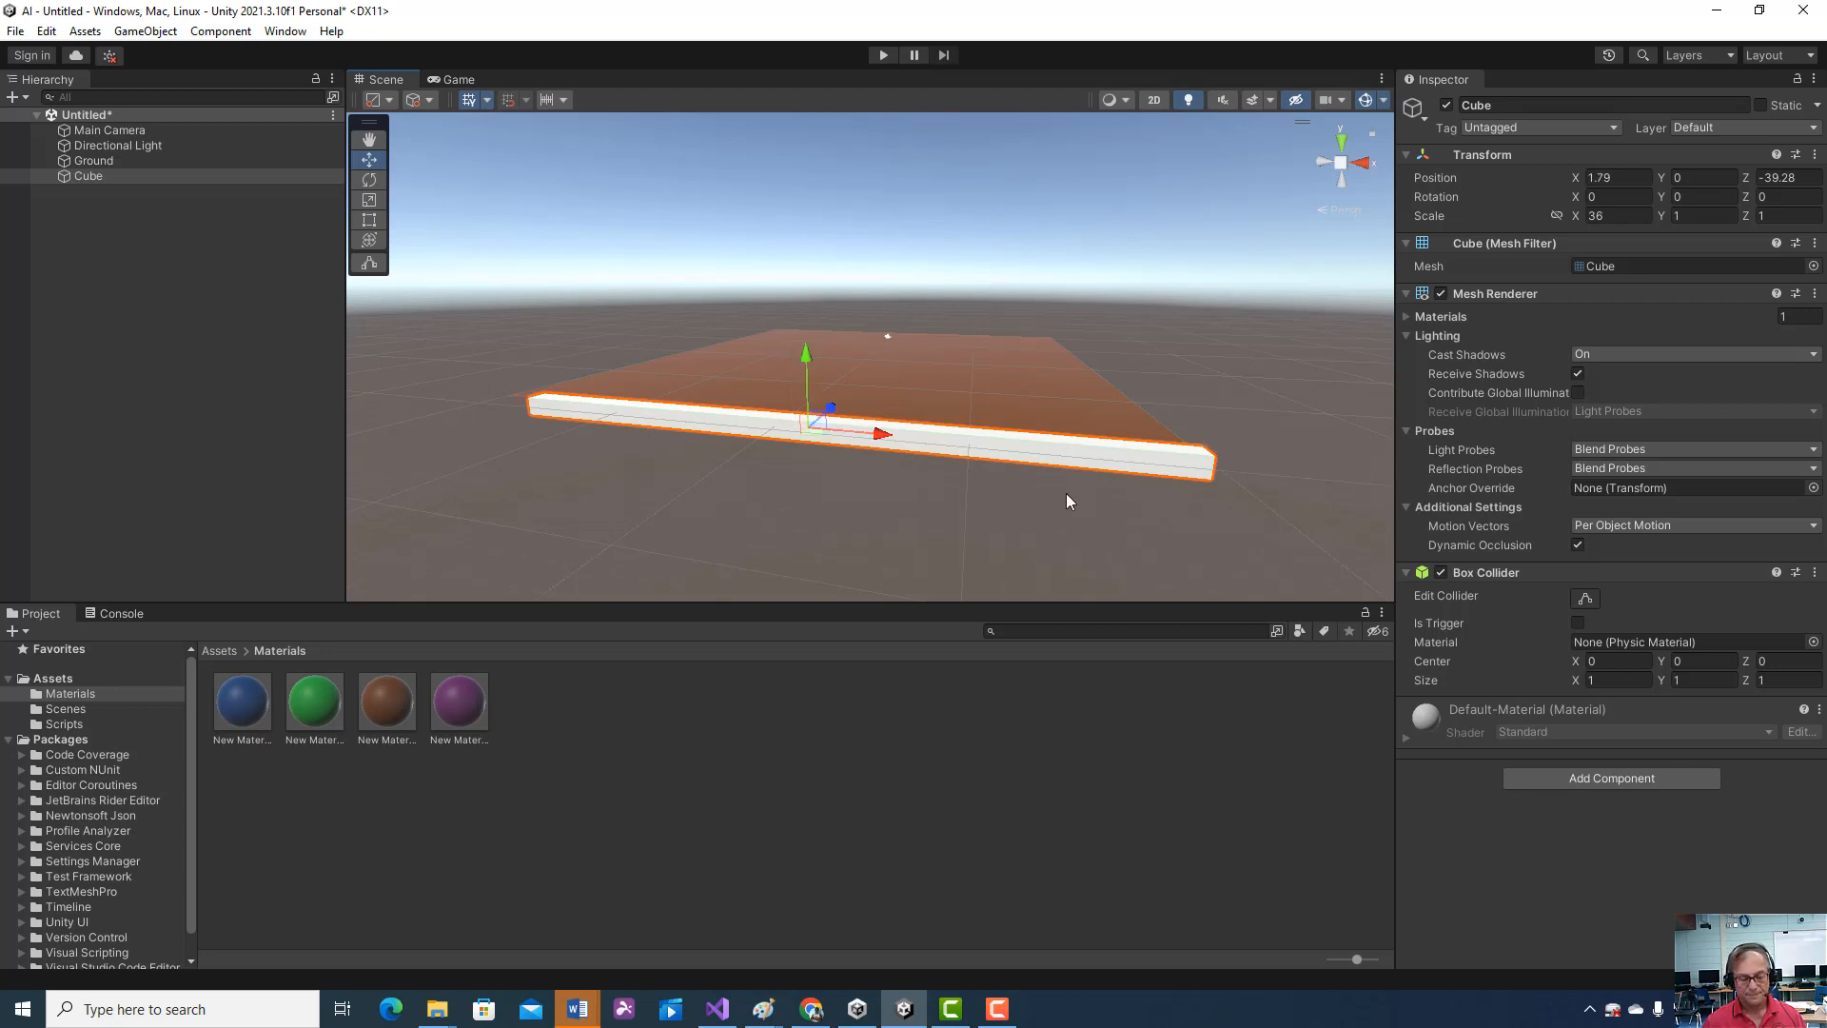
pyautogui.moveTo(1067, 493); pyautogui.dragTo(751, 509, button='right')
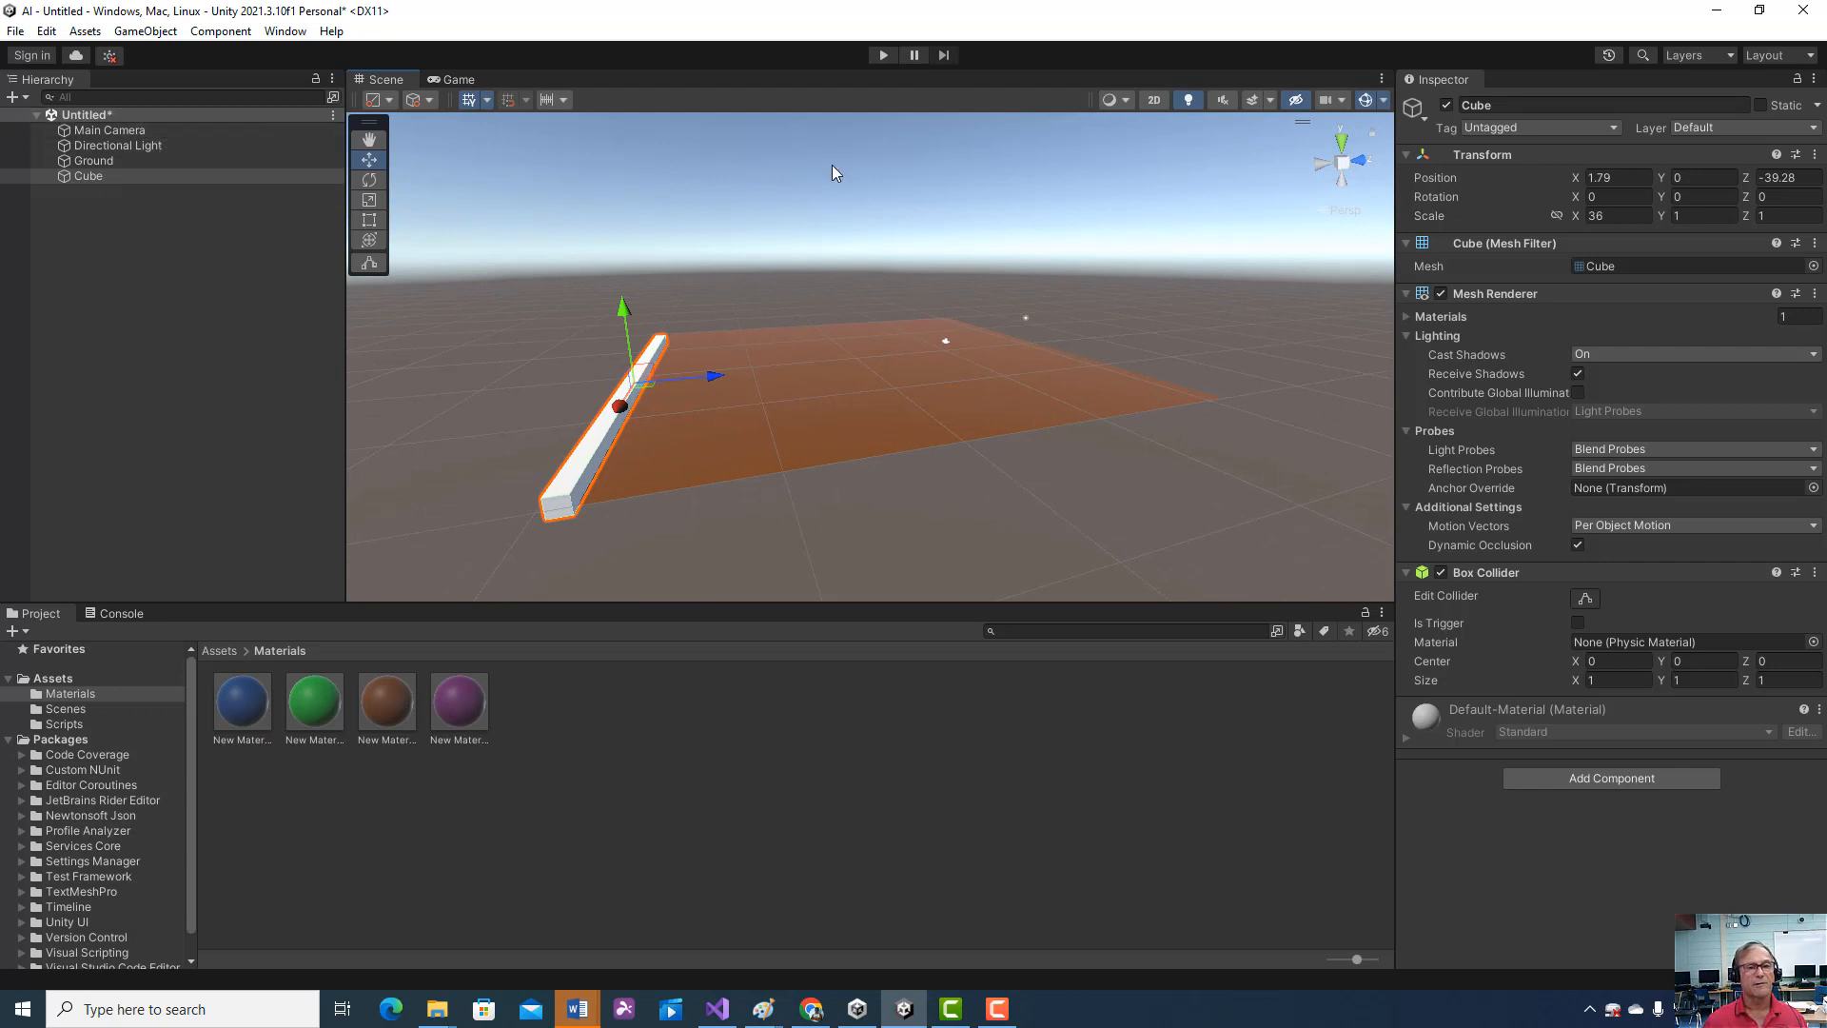
# - Rename the cube to 'wall' and duplicate it from the Hierarchy
pyautogui.click(1485, 105)
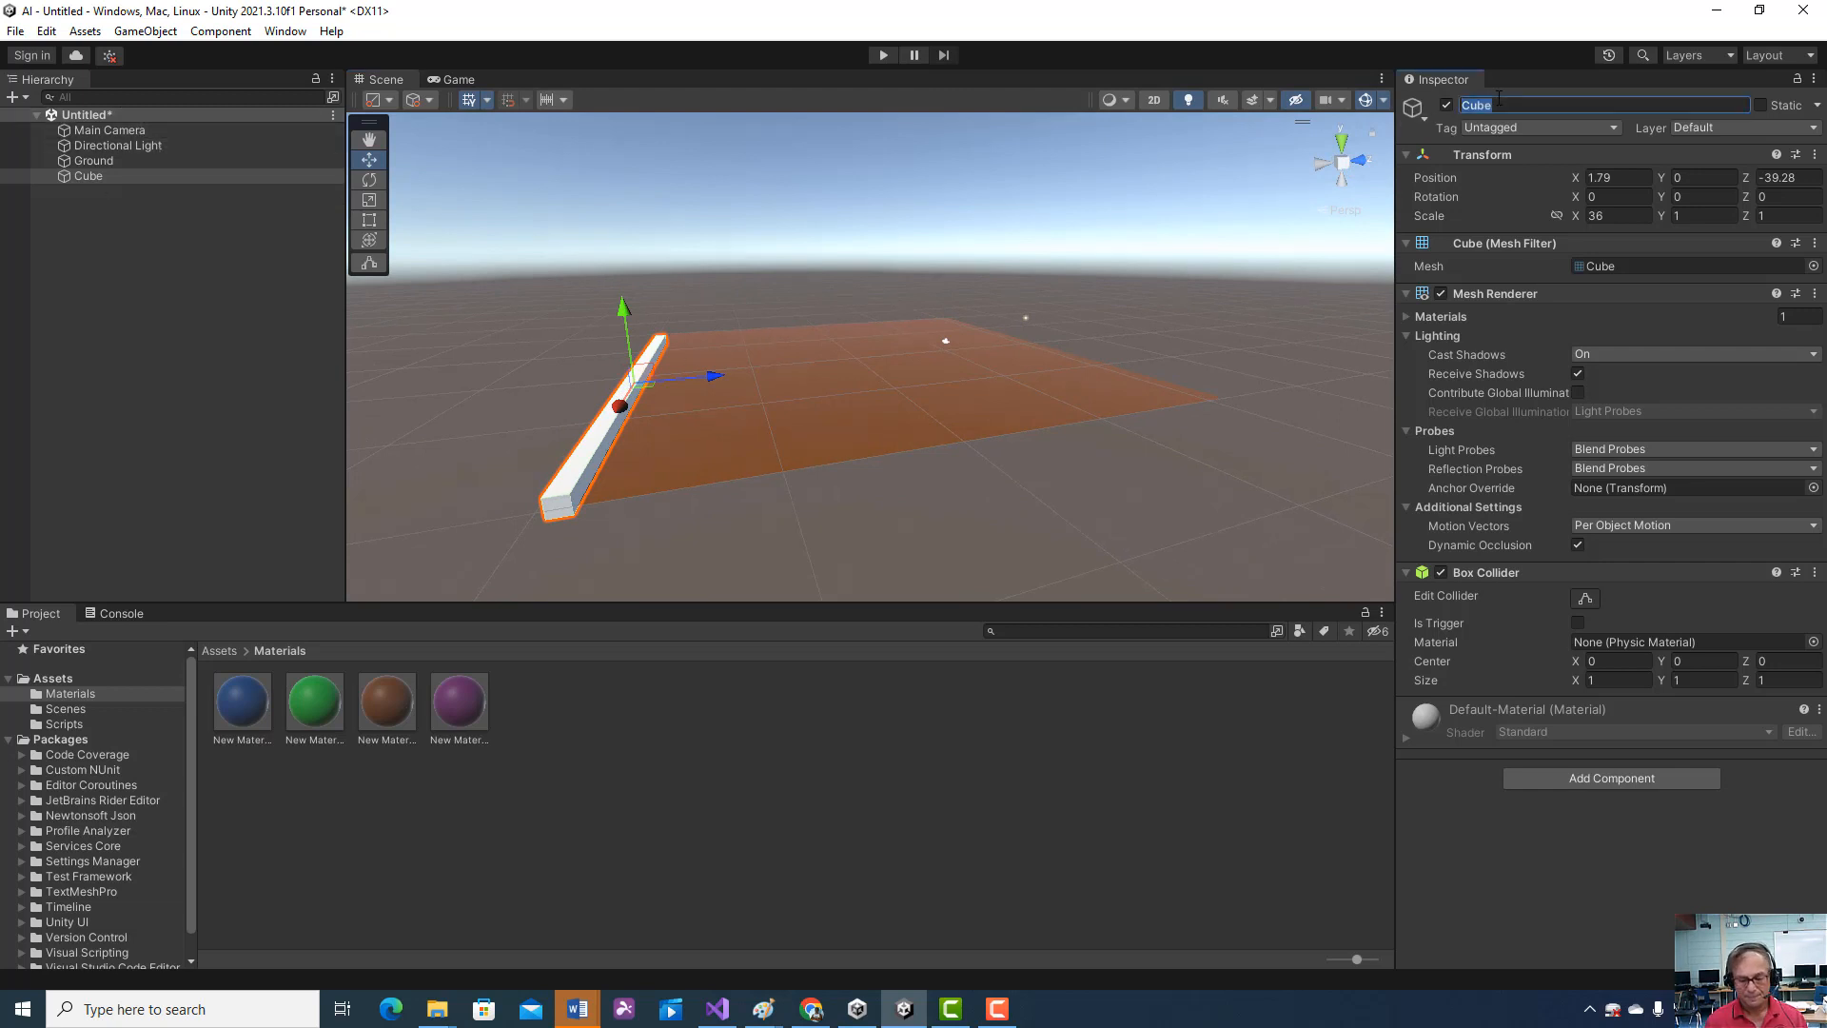
pyautogui.write('wall')
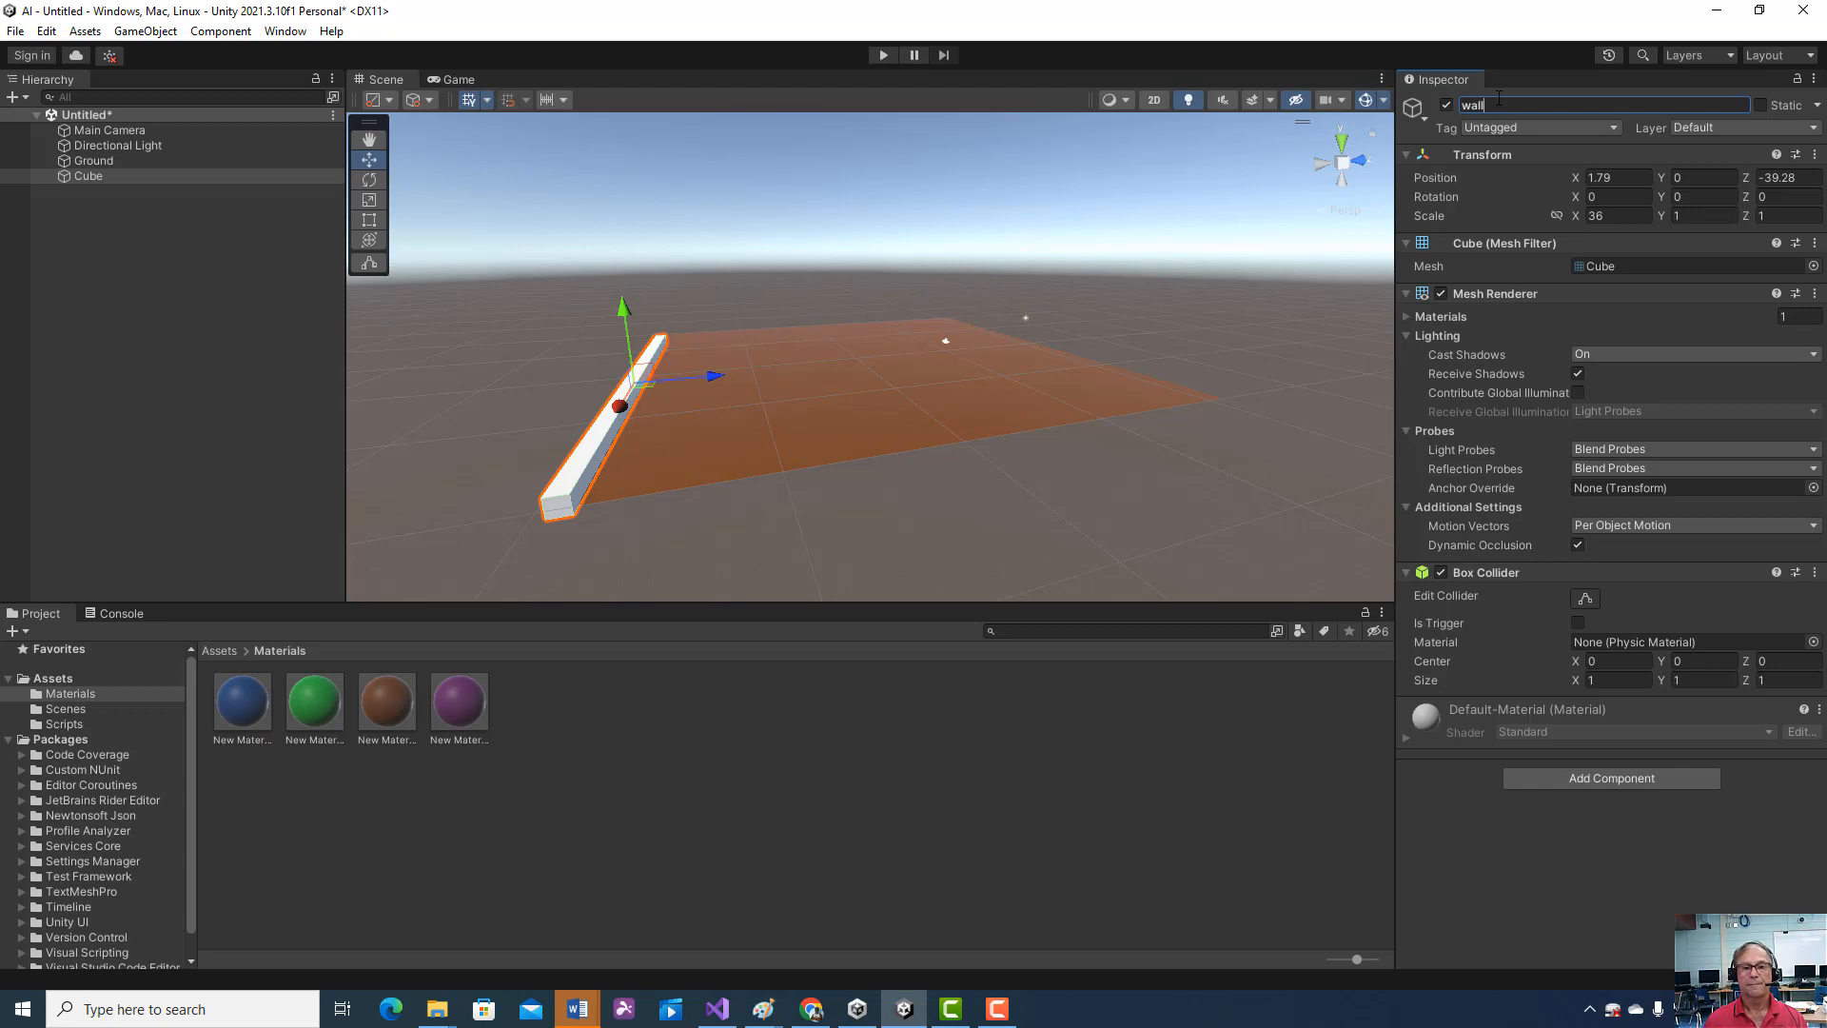
pyautogui.press('Return')
pyautogui.rightClick(161, 178)
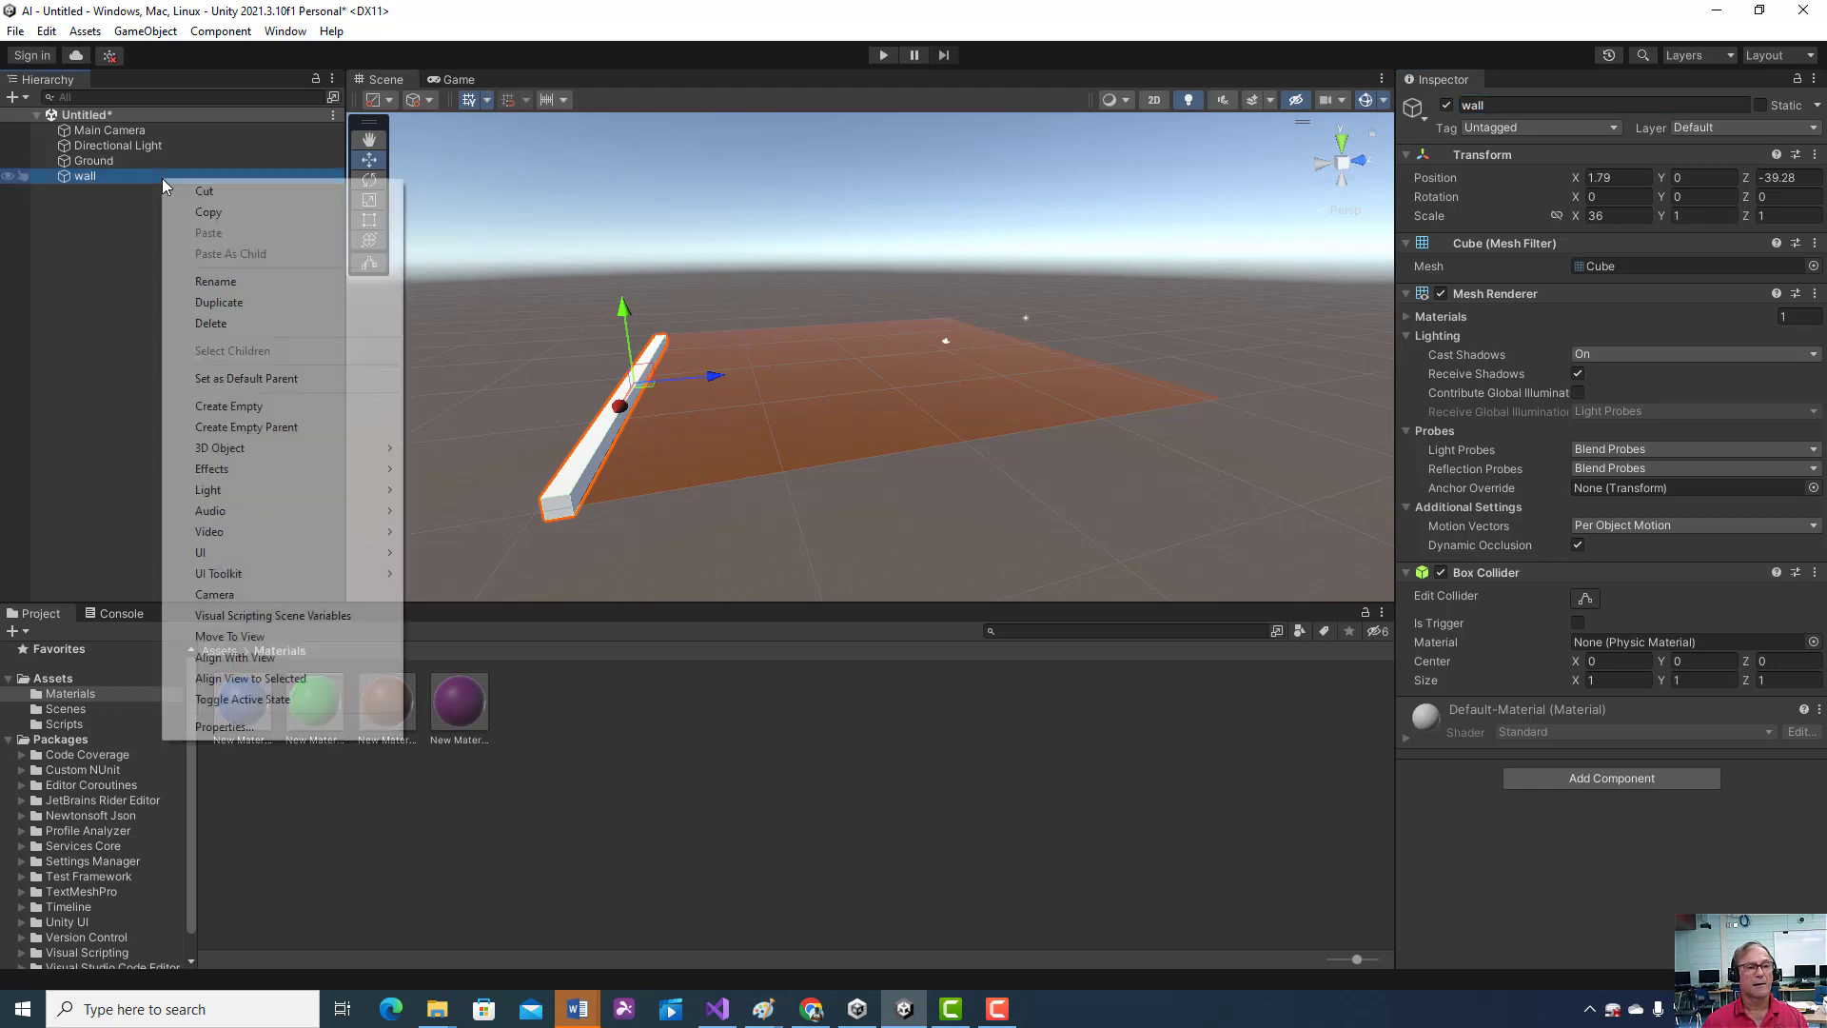
pyautogui.click(222, 300)
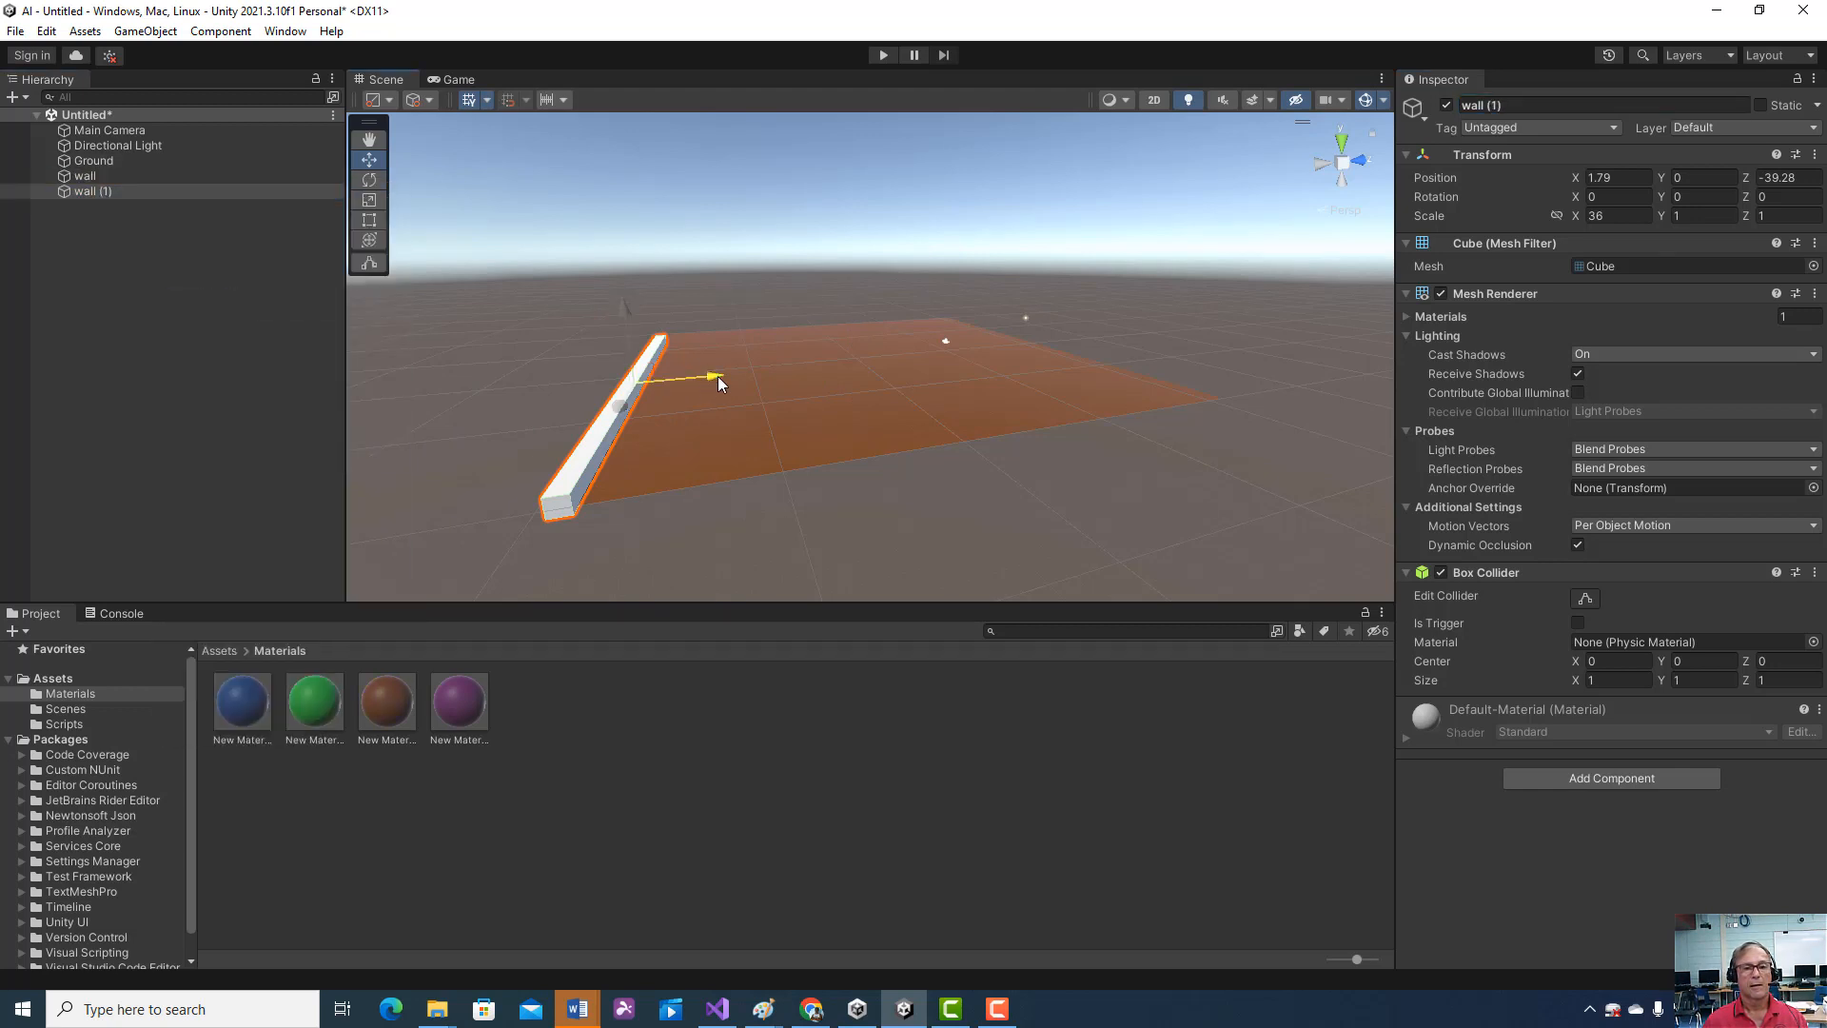
# - Move wall (1) along Z to sit on the opposite edge of the ground
pyautogui.moveTo(714, 379)
pyautogui.mouseDown()
pyautogui.moveTo(1033, 328)
pyautogui.moveTo(1118, 287)
pyautogui.mouseUp()
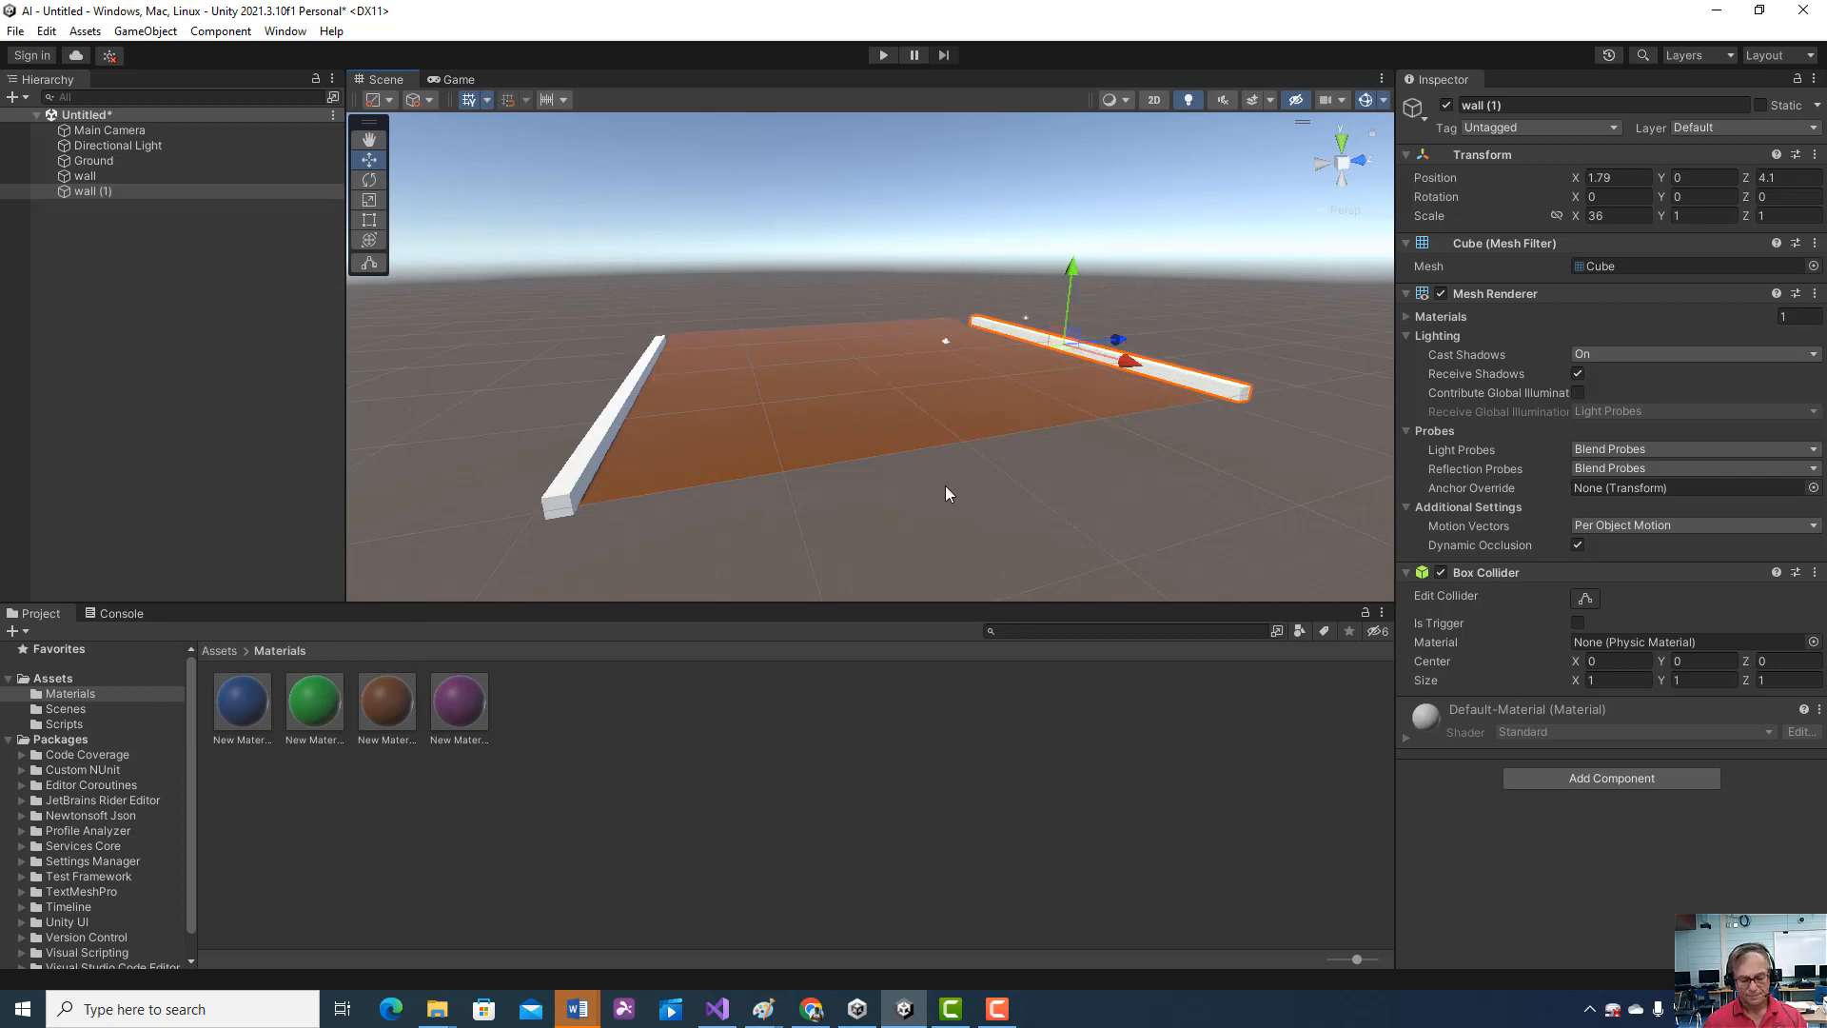
pyautogui.moveTo(958, 520); pyautogui.dragTo(1127, 467, button='right')
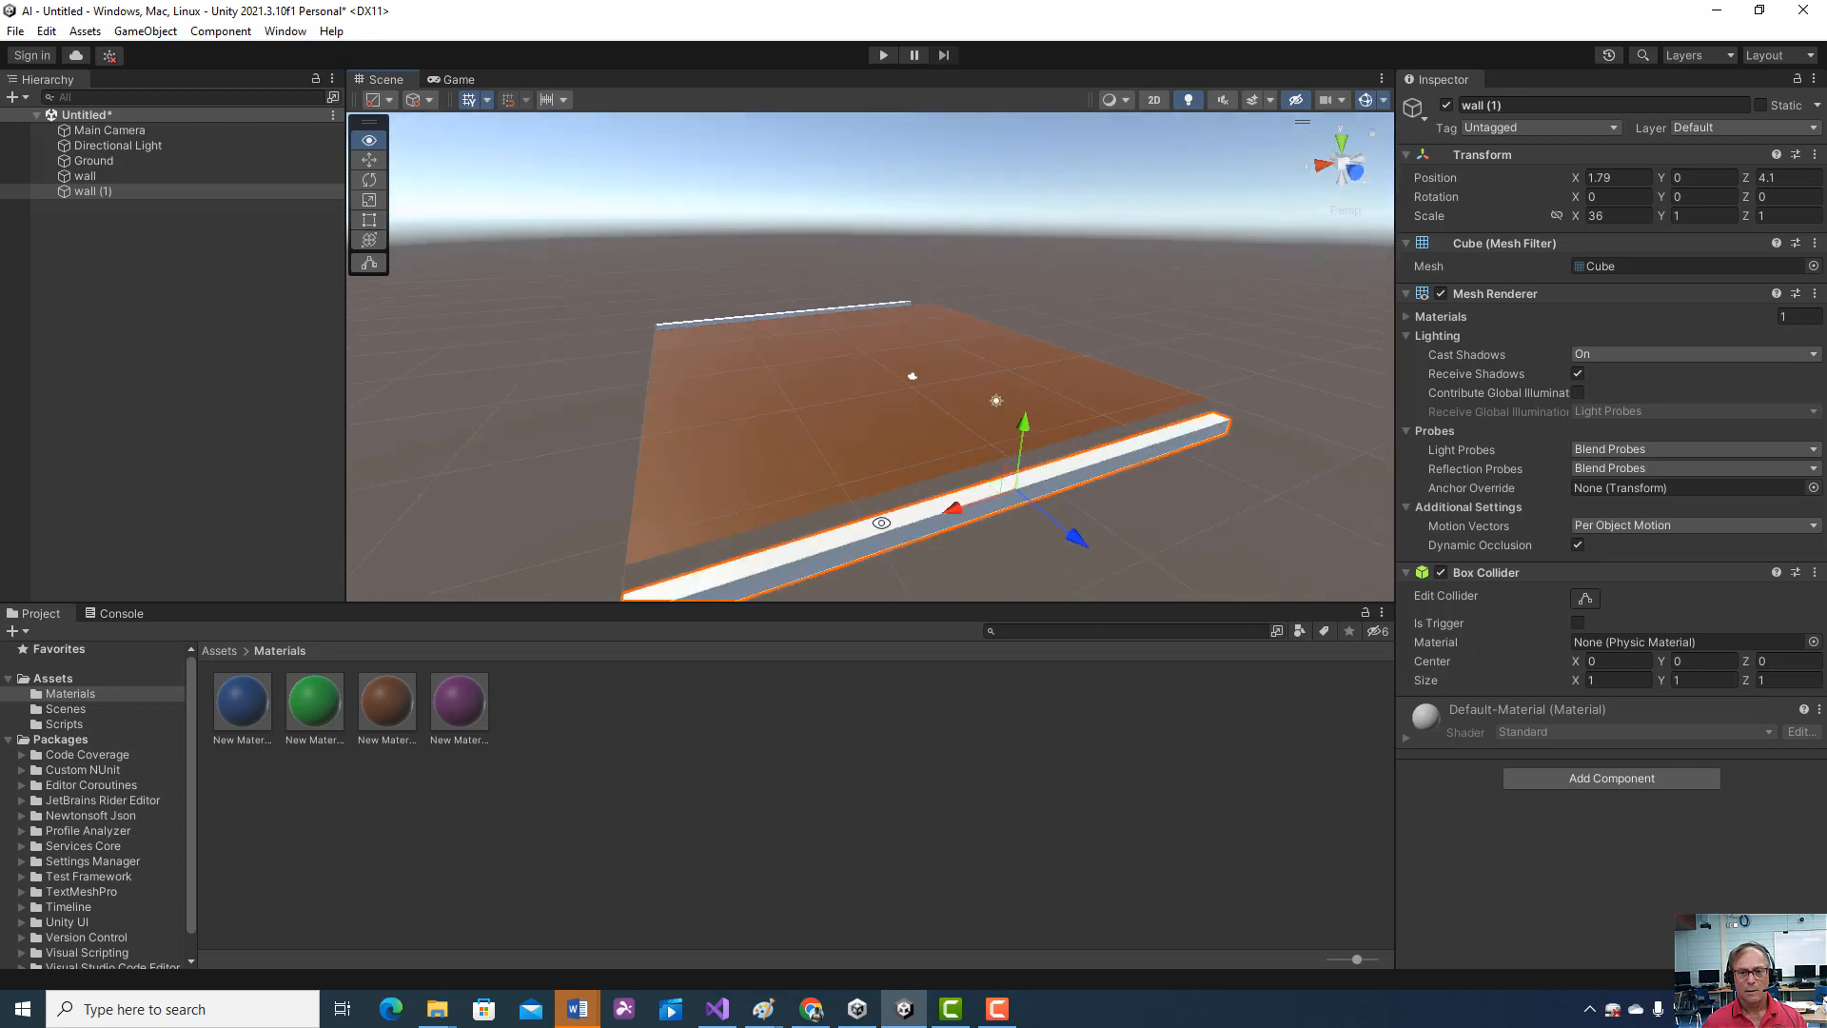
pyautogui.moveTo(1228, 406); pyautogui.dragTo(1194, 400)
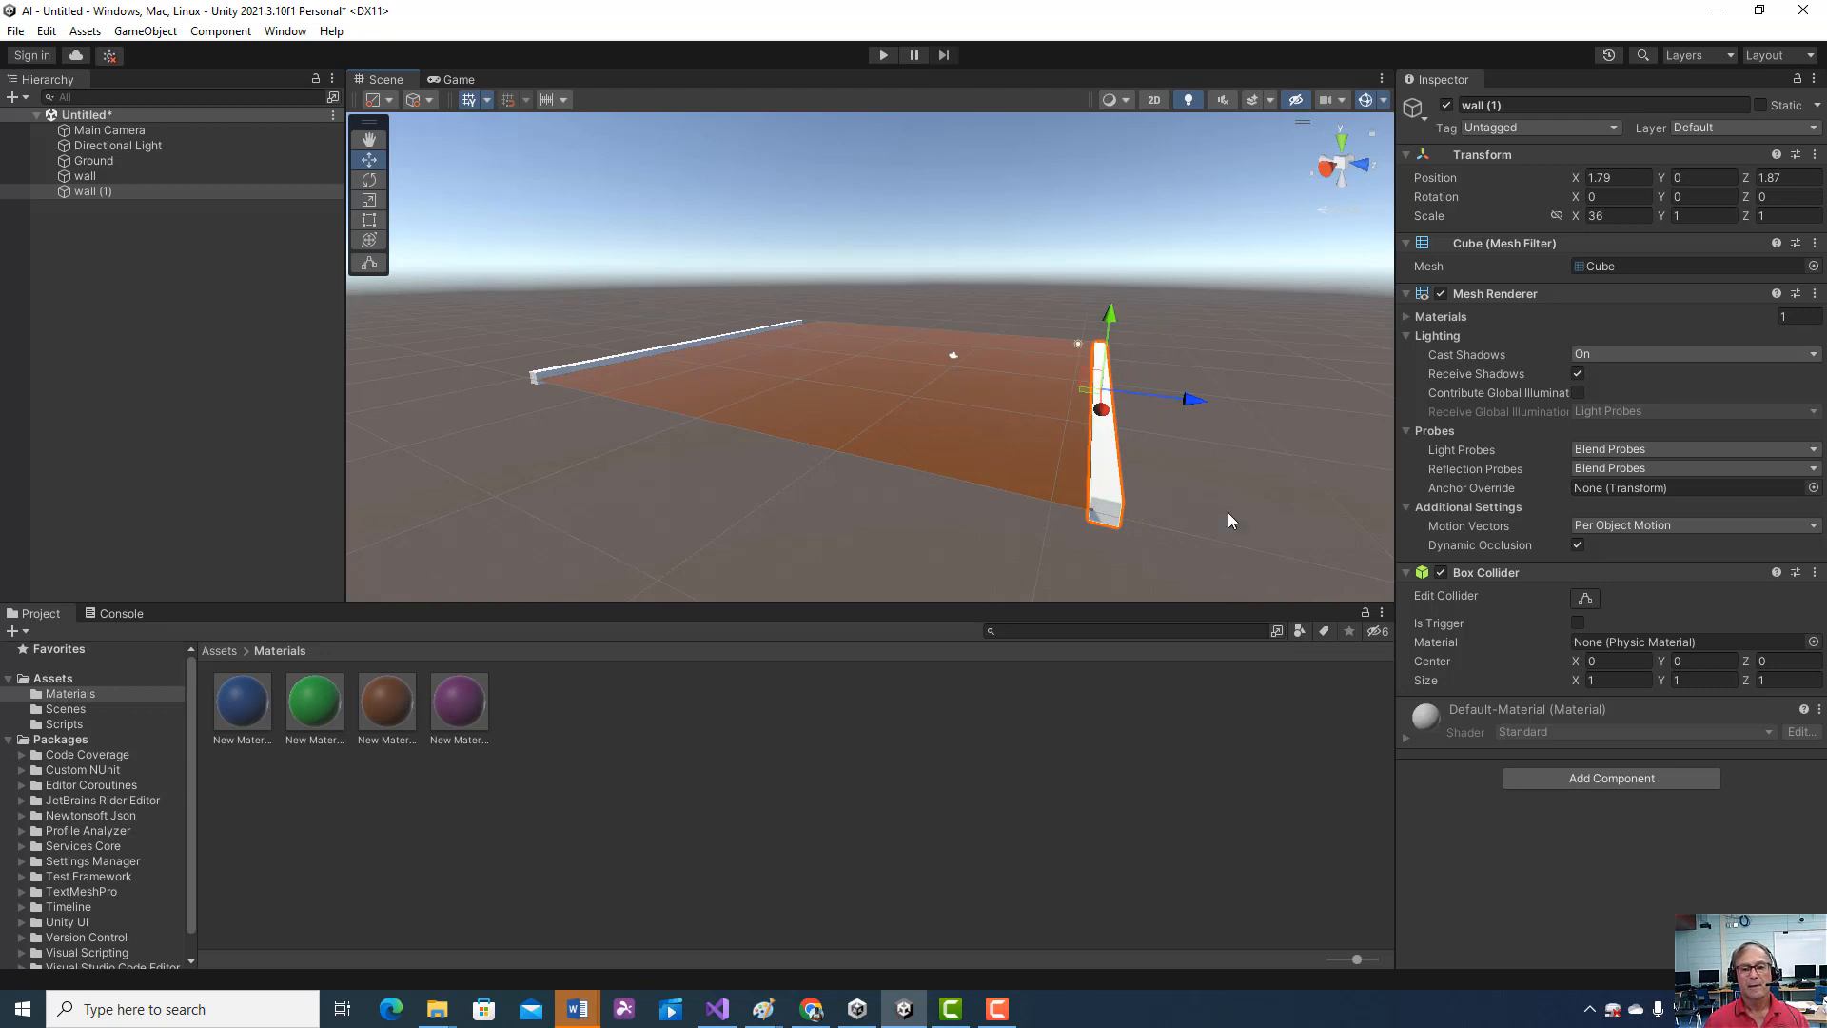
# - Duplicate wall (1), pull wall (2) aside and set its Rotation Y to 90
pyautogui.rightClick(160, 196)
pyautogui.click(218, 320)
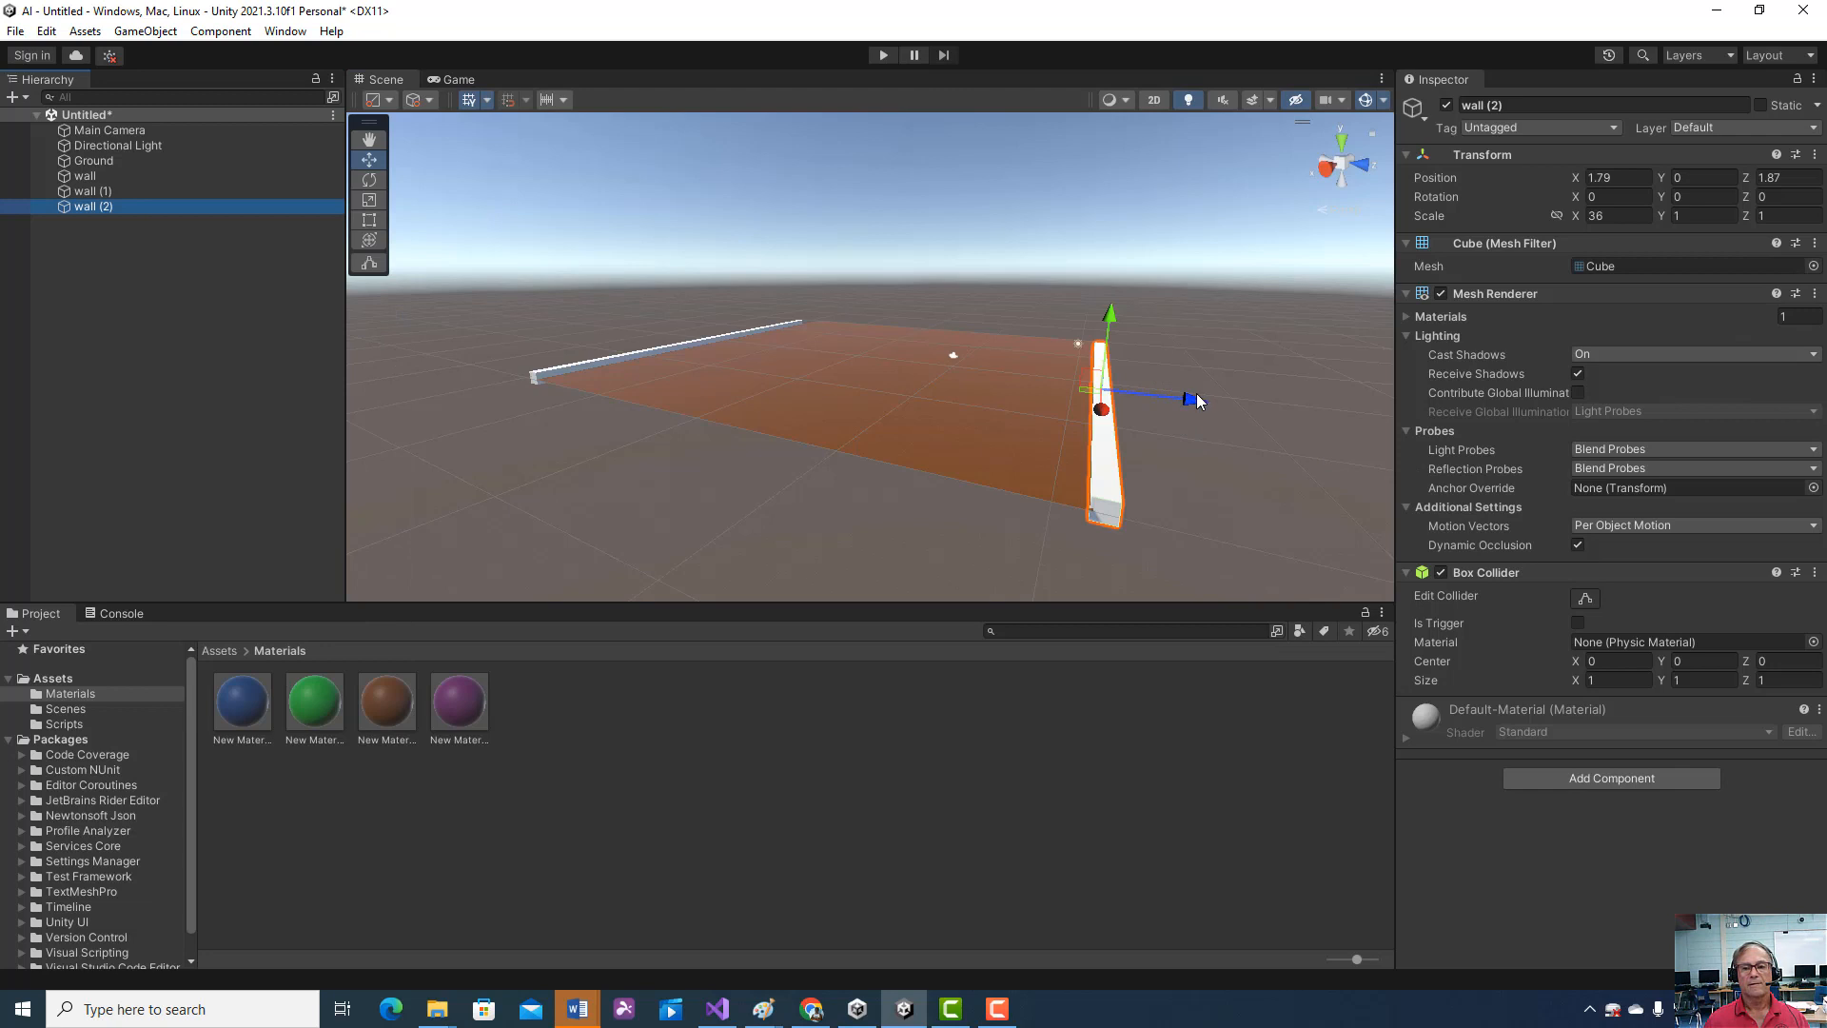
pyautogui.moveTo(1189, 398); pyautogui.dragTo(949, 404)
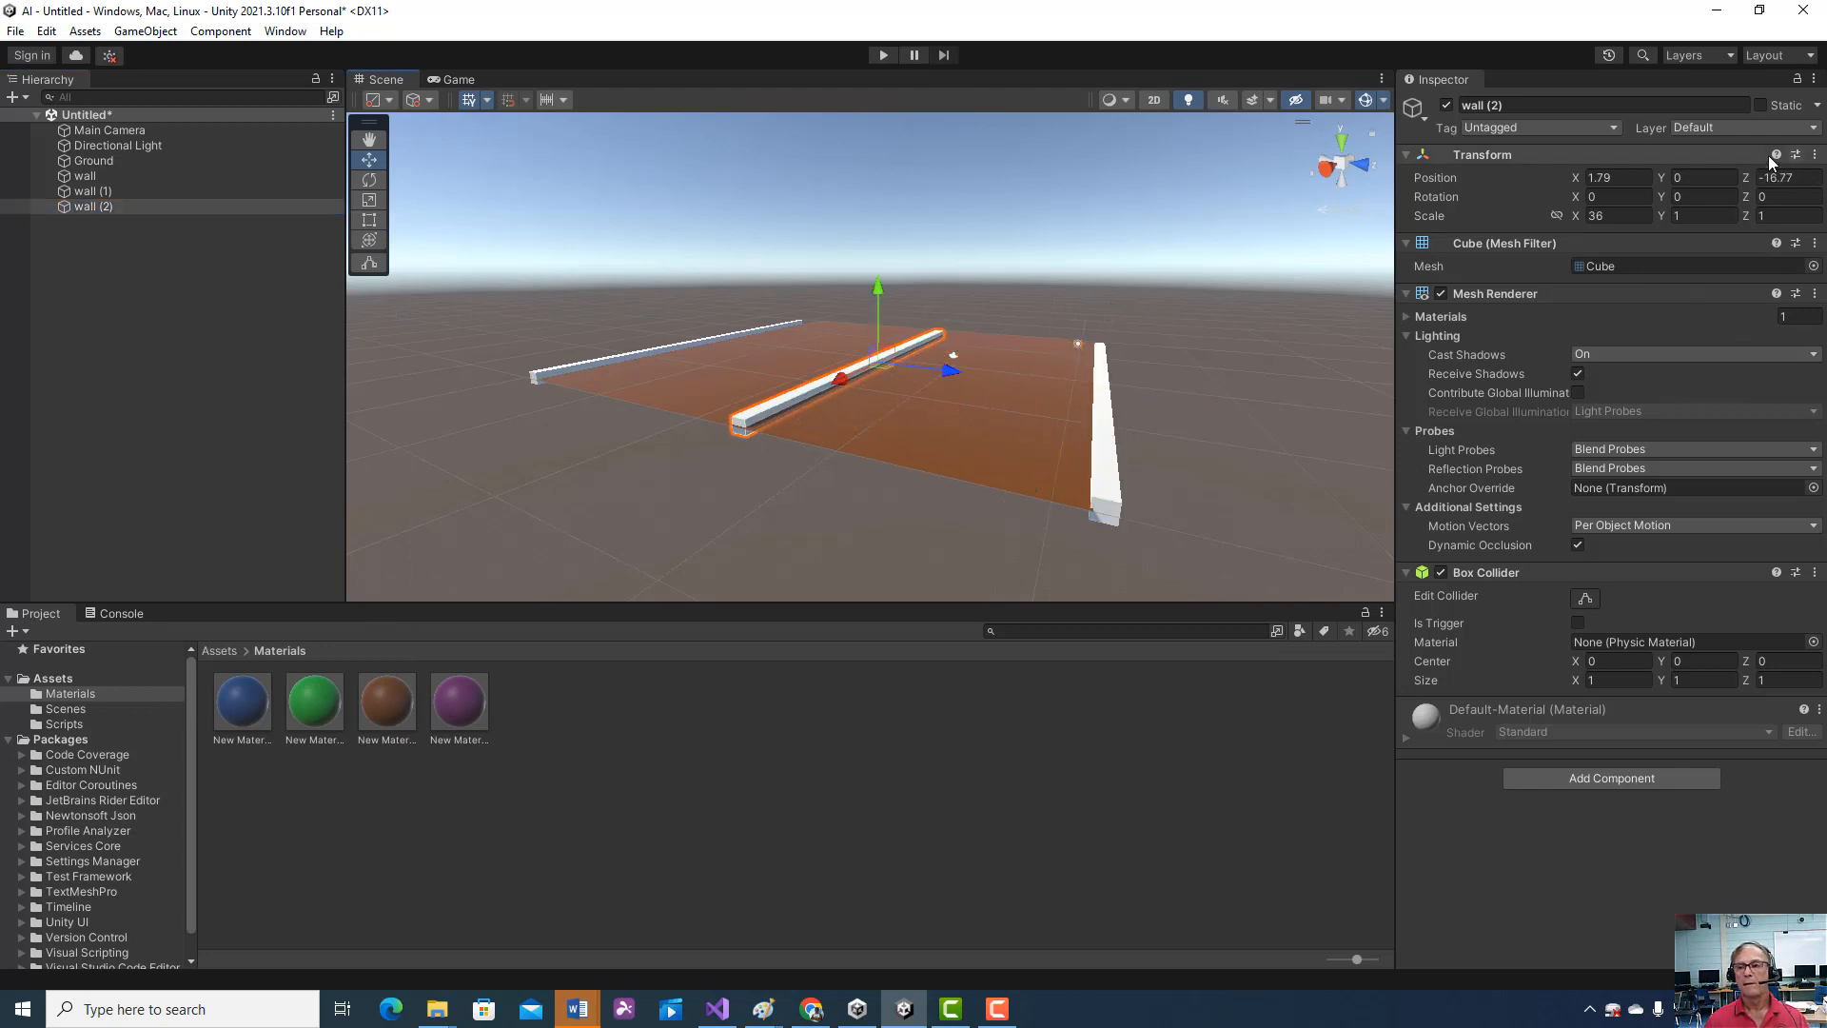
pyautogui.click(1699, 196)
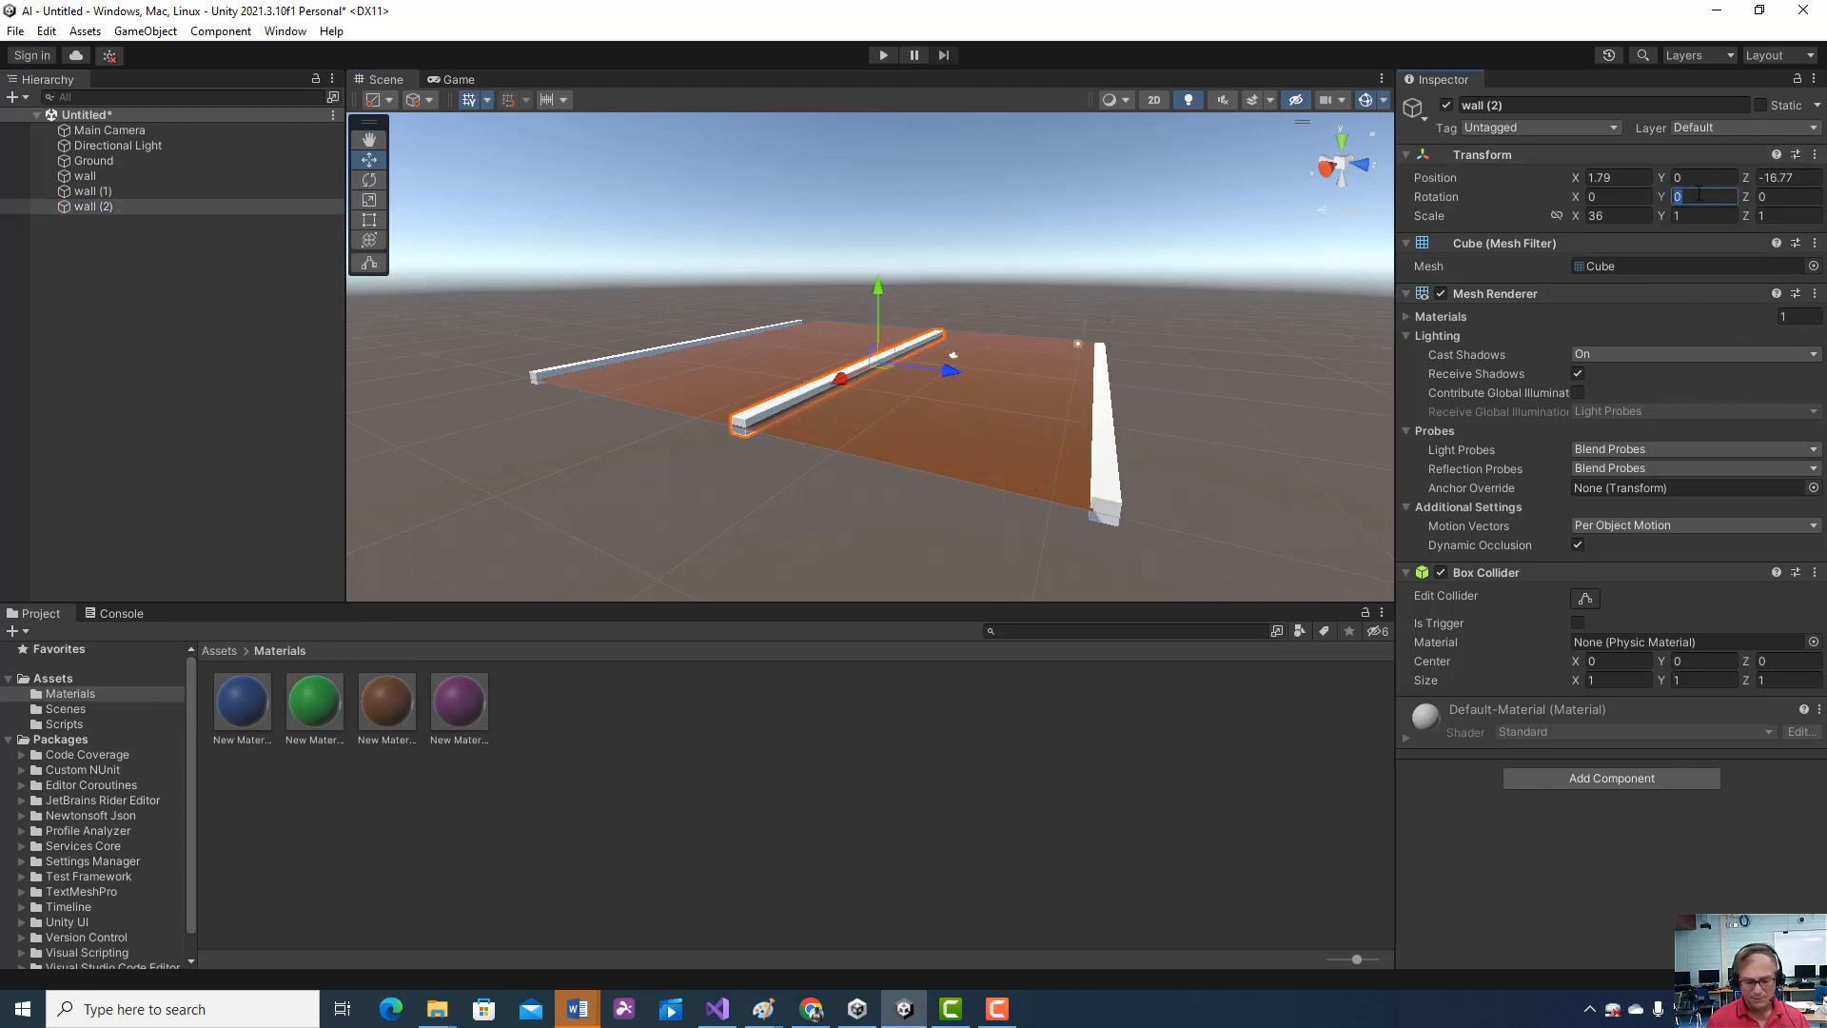
pyautogui.write('90')
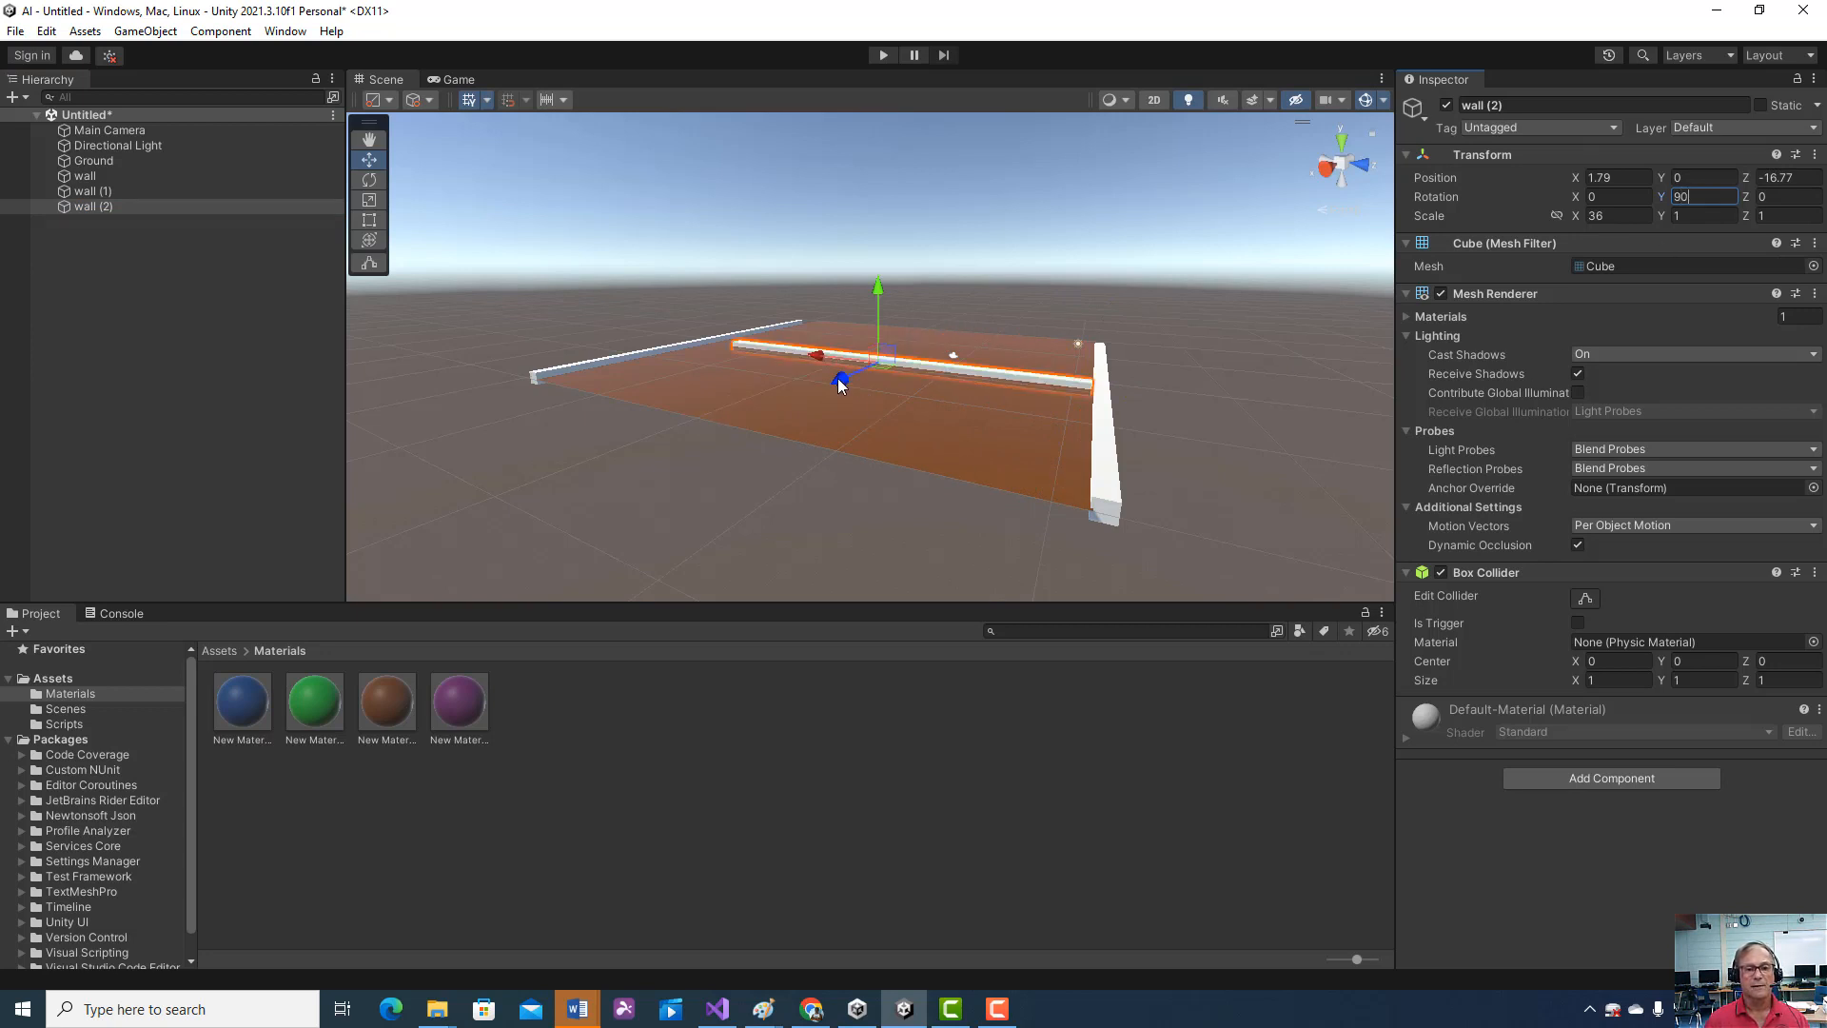
# - Place wall (2) along the ground's right edge and lengthen it to Scale X 40
pyautogui.moveTo(841, 376)
pyautogui.mouseDown()
pyautogui.moveTo(767, 521)
pyautogui.moveTo(725, 561)
pyautogui.mouseUp()
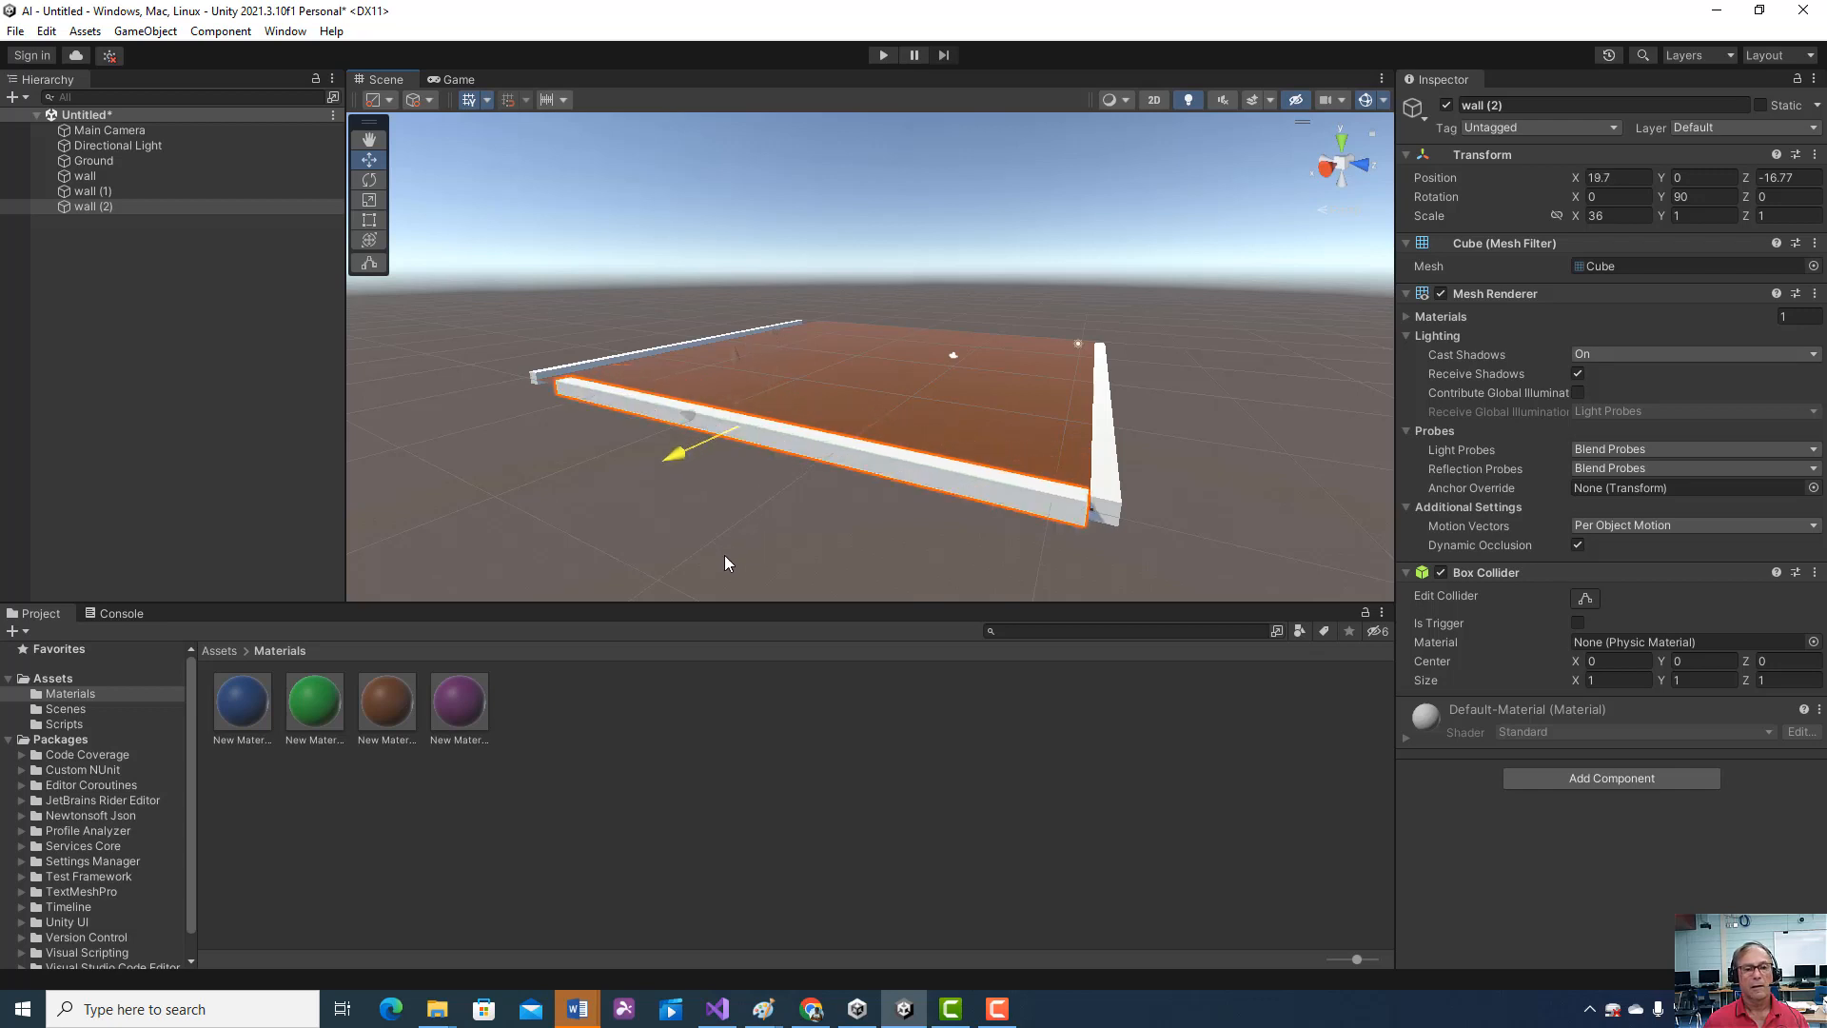
pyautogui.moveTo(723, 556); pyautogui.dragTo(727, 550)
pyautogui.moveTo(742, 503)
pyautogui.mouseDown(button='right')
pyautogui.moveTo(862, 503)
pyautogui.moveTo(932, 469)
pyautogui.mouseUp(button='right')
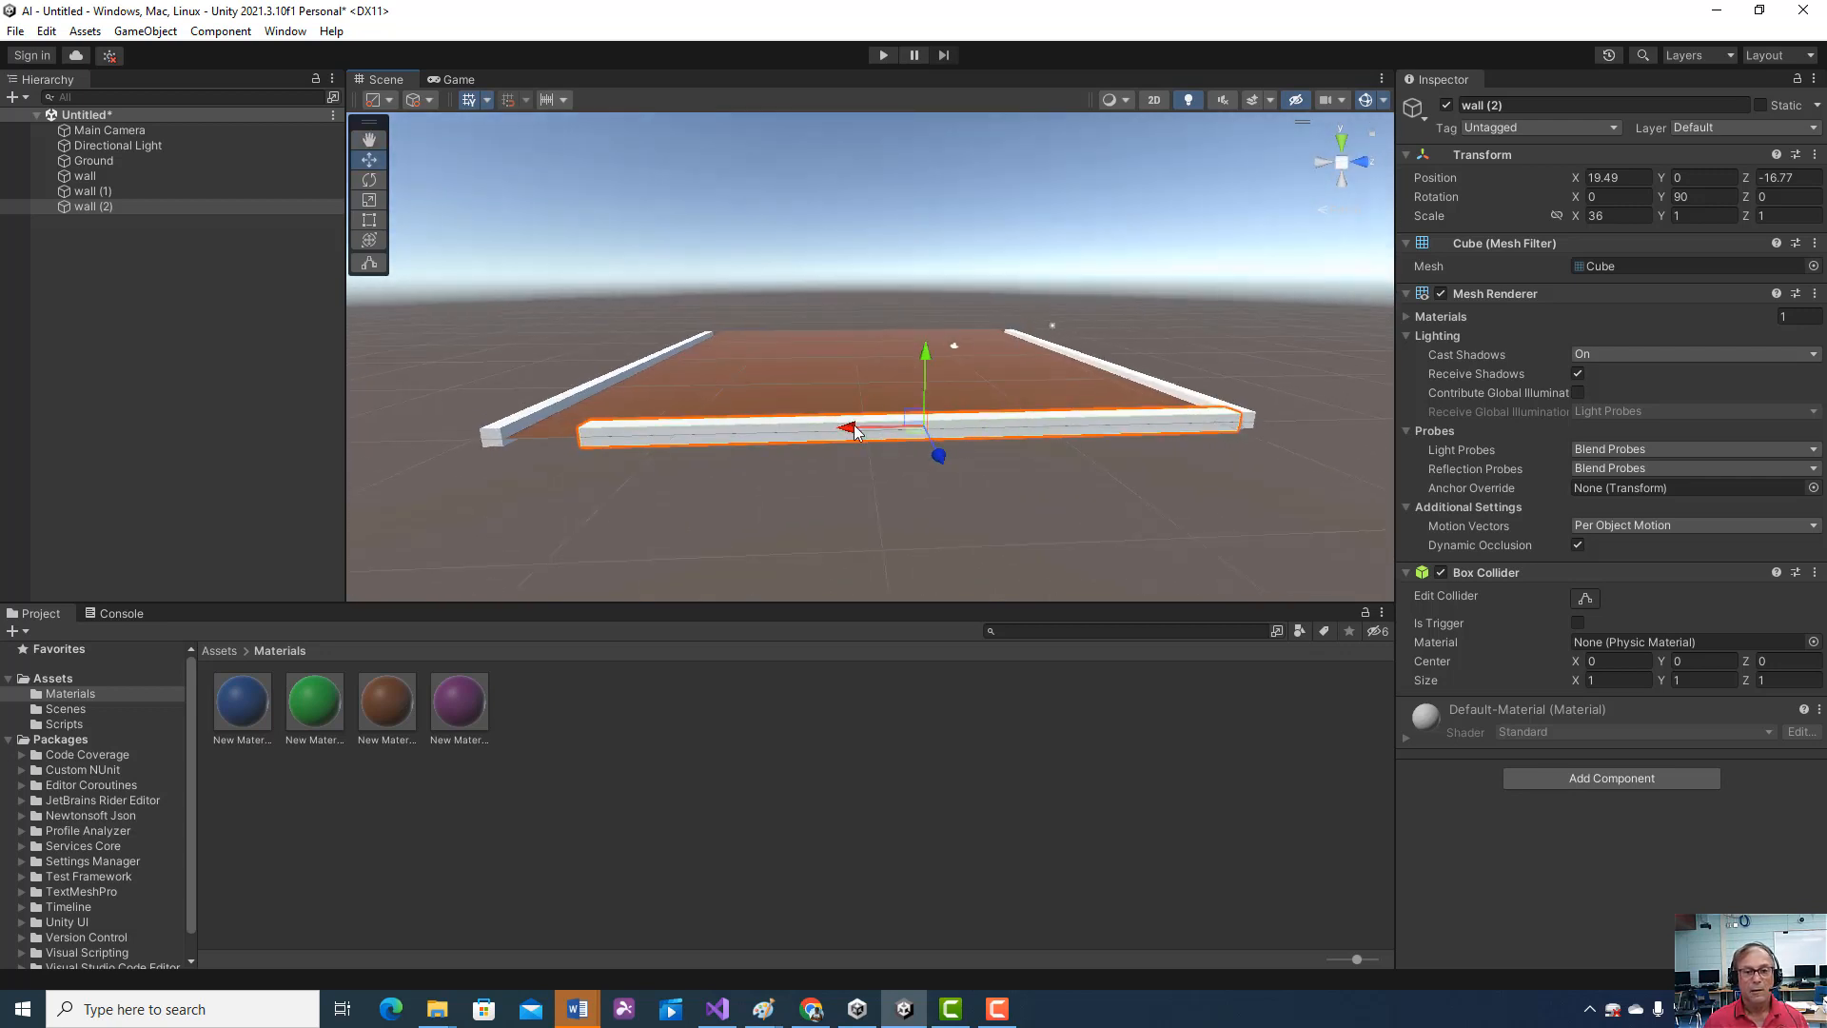
pyautogui.moveTo(853, 425); pyautogui.dragTo(835, 425)
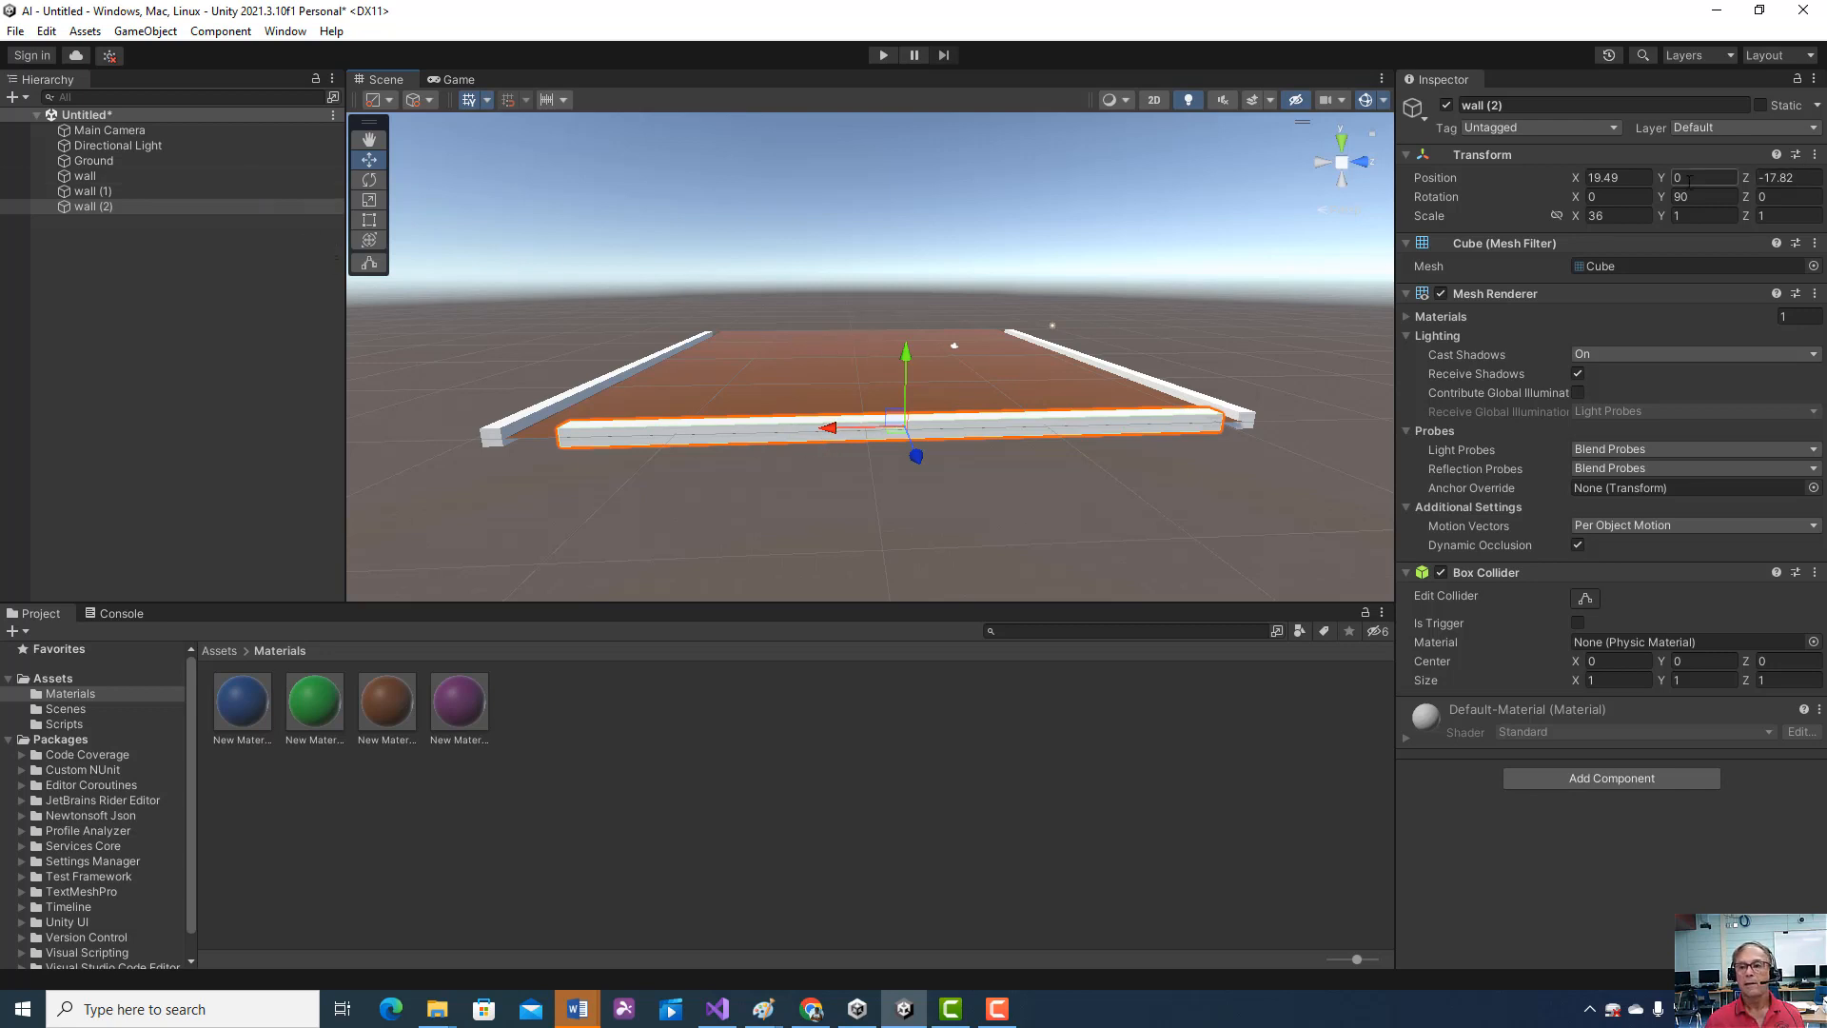
pyautogui.click(1611, 216)
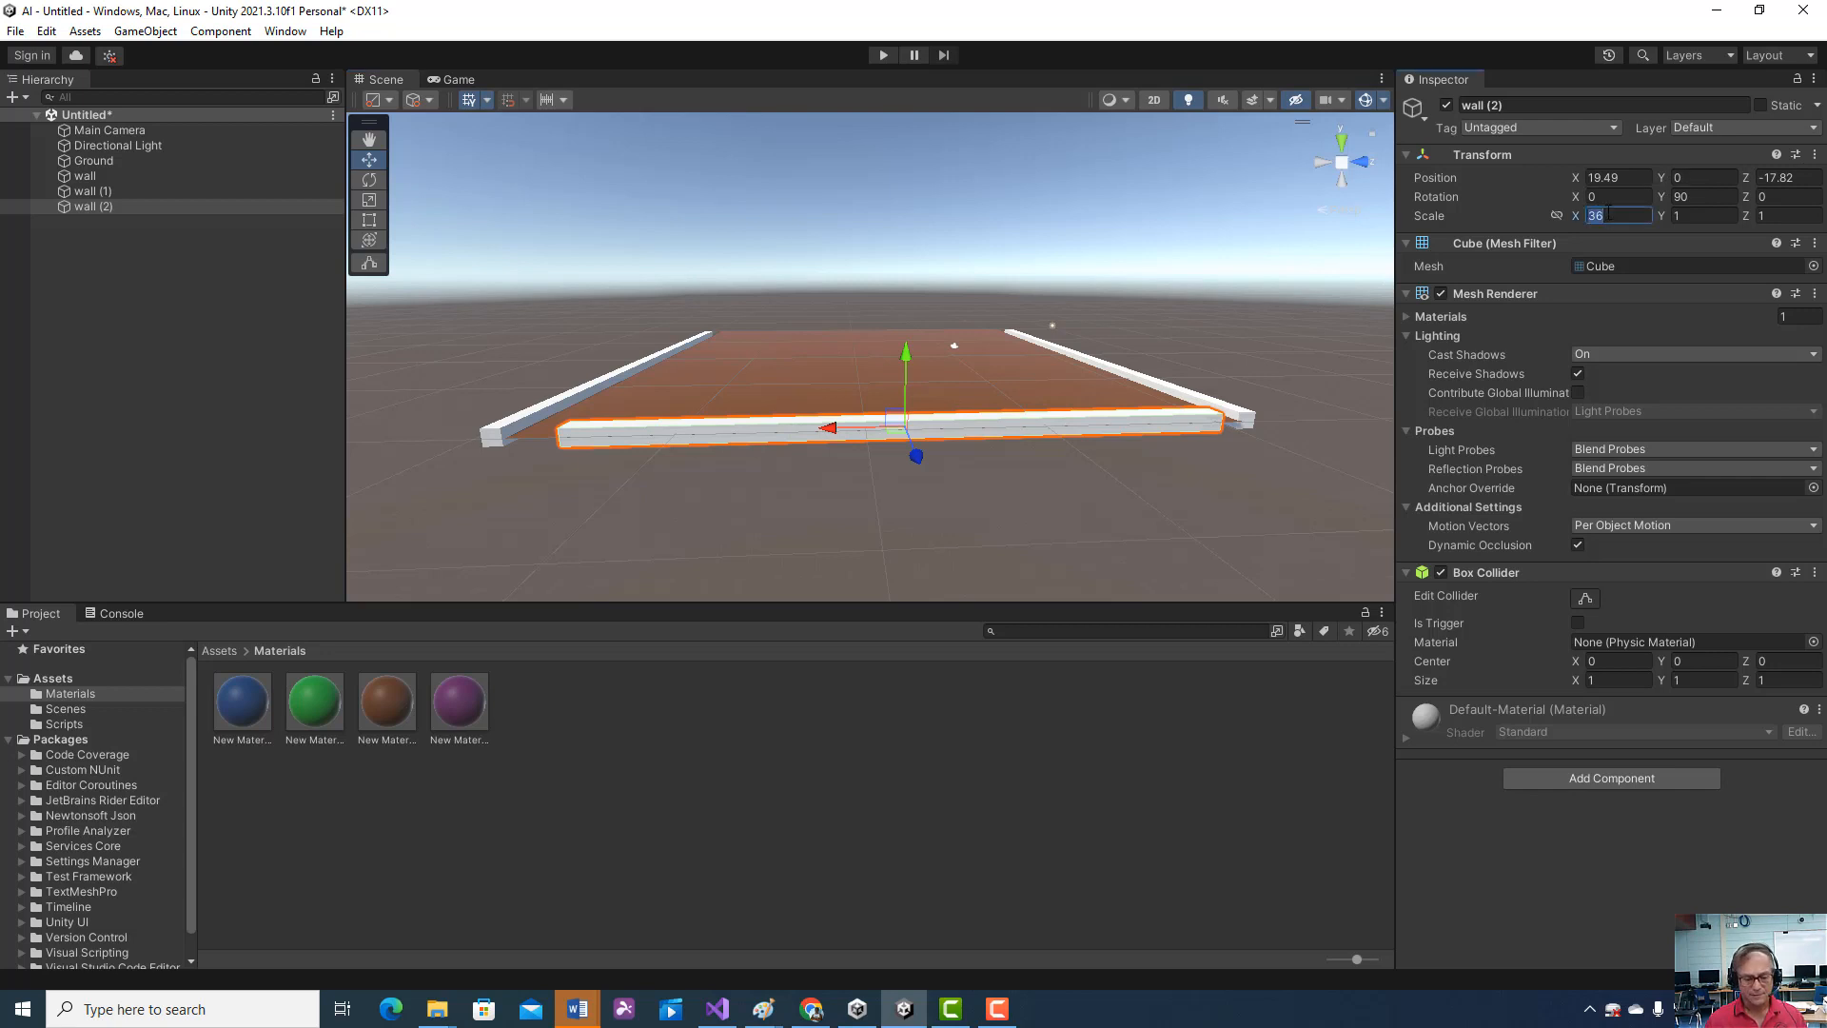
pyautogui.write('40')
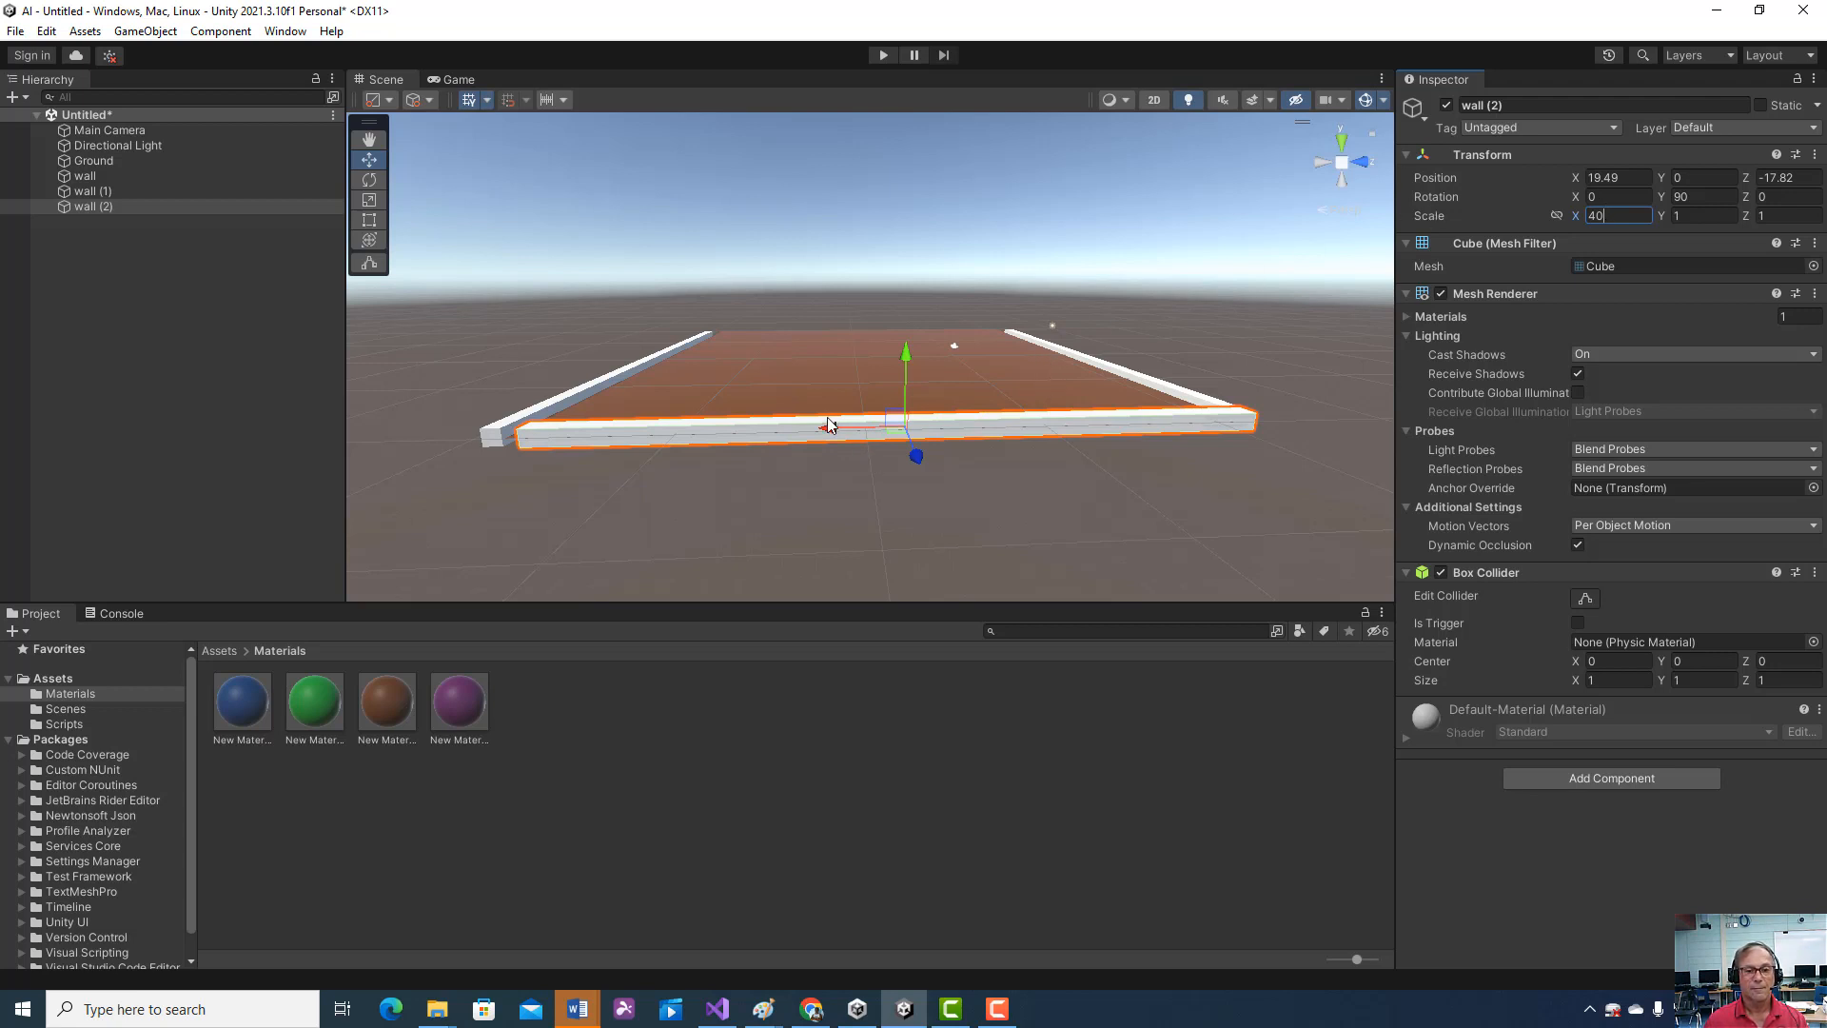
pyautogui.moveTo(824, 432); pyautogui.dragTo(814, 433)
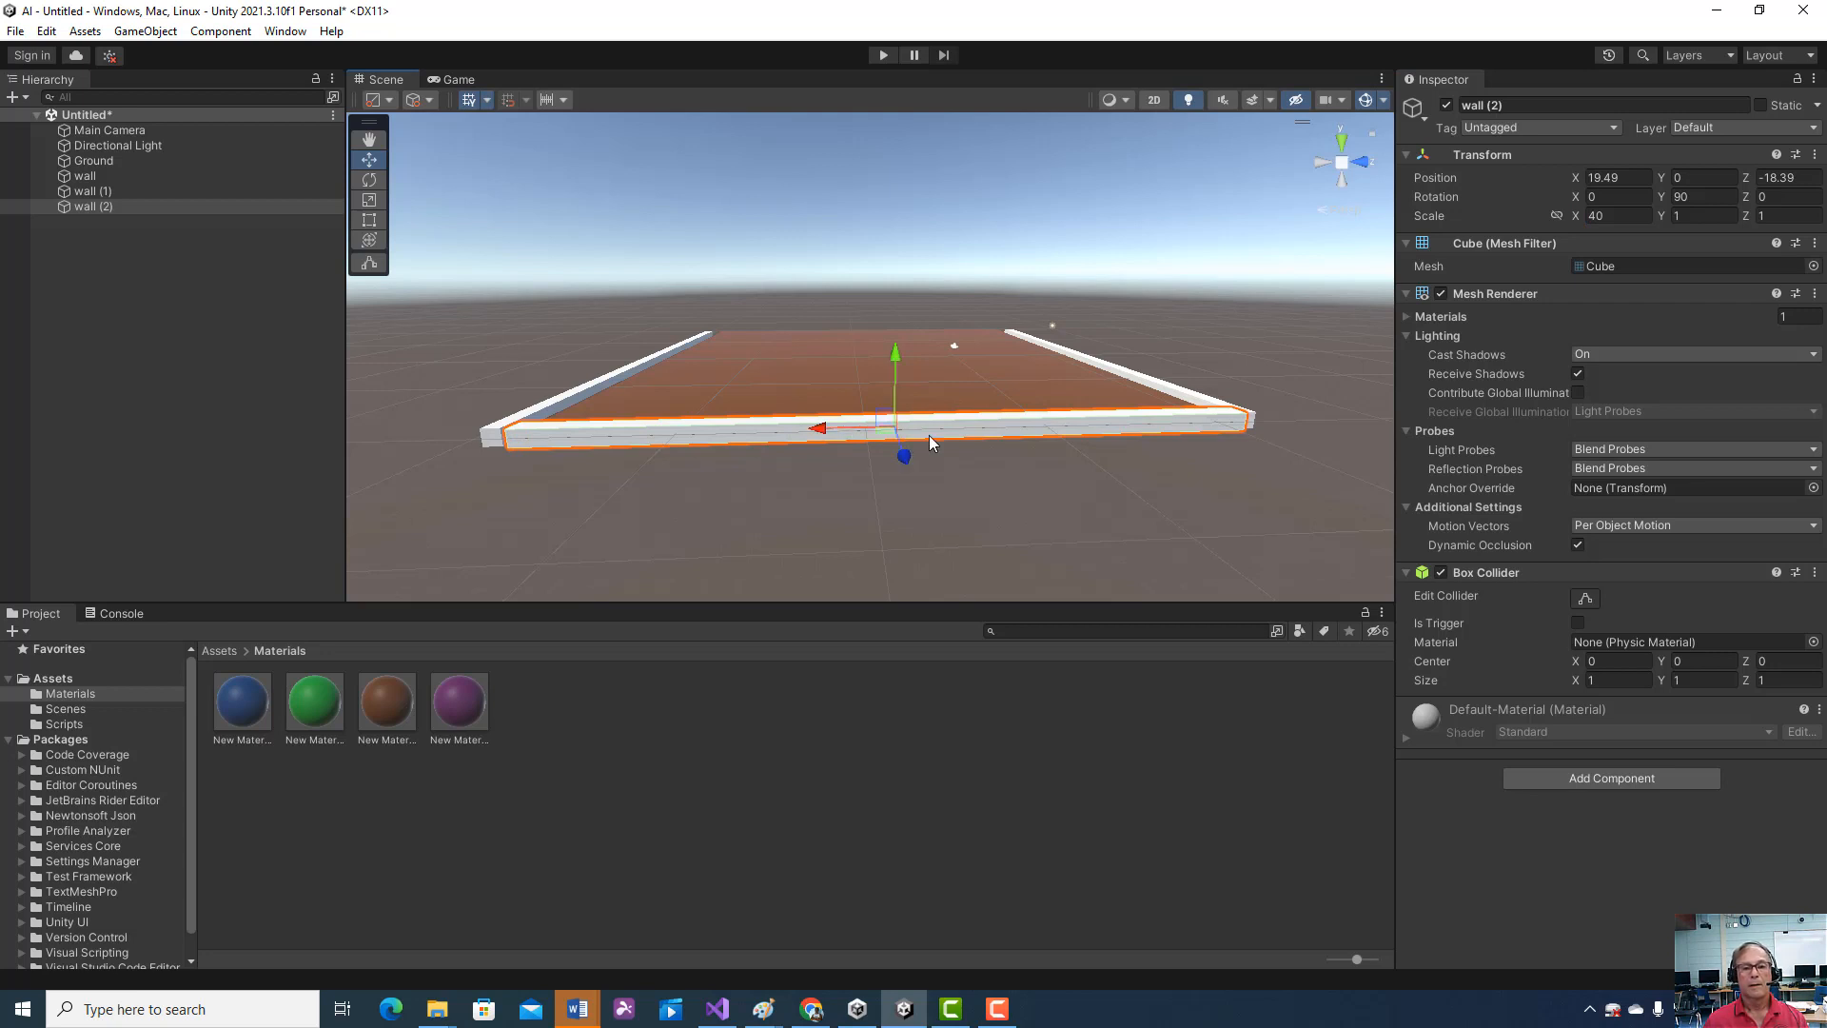
pyautogui.keyDown('alt'); pyautogui.moveTo(955, 455); pyautogui.dragTo(753, 515); pyautogui.keyUp('alt')
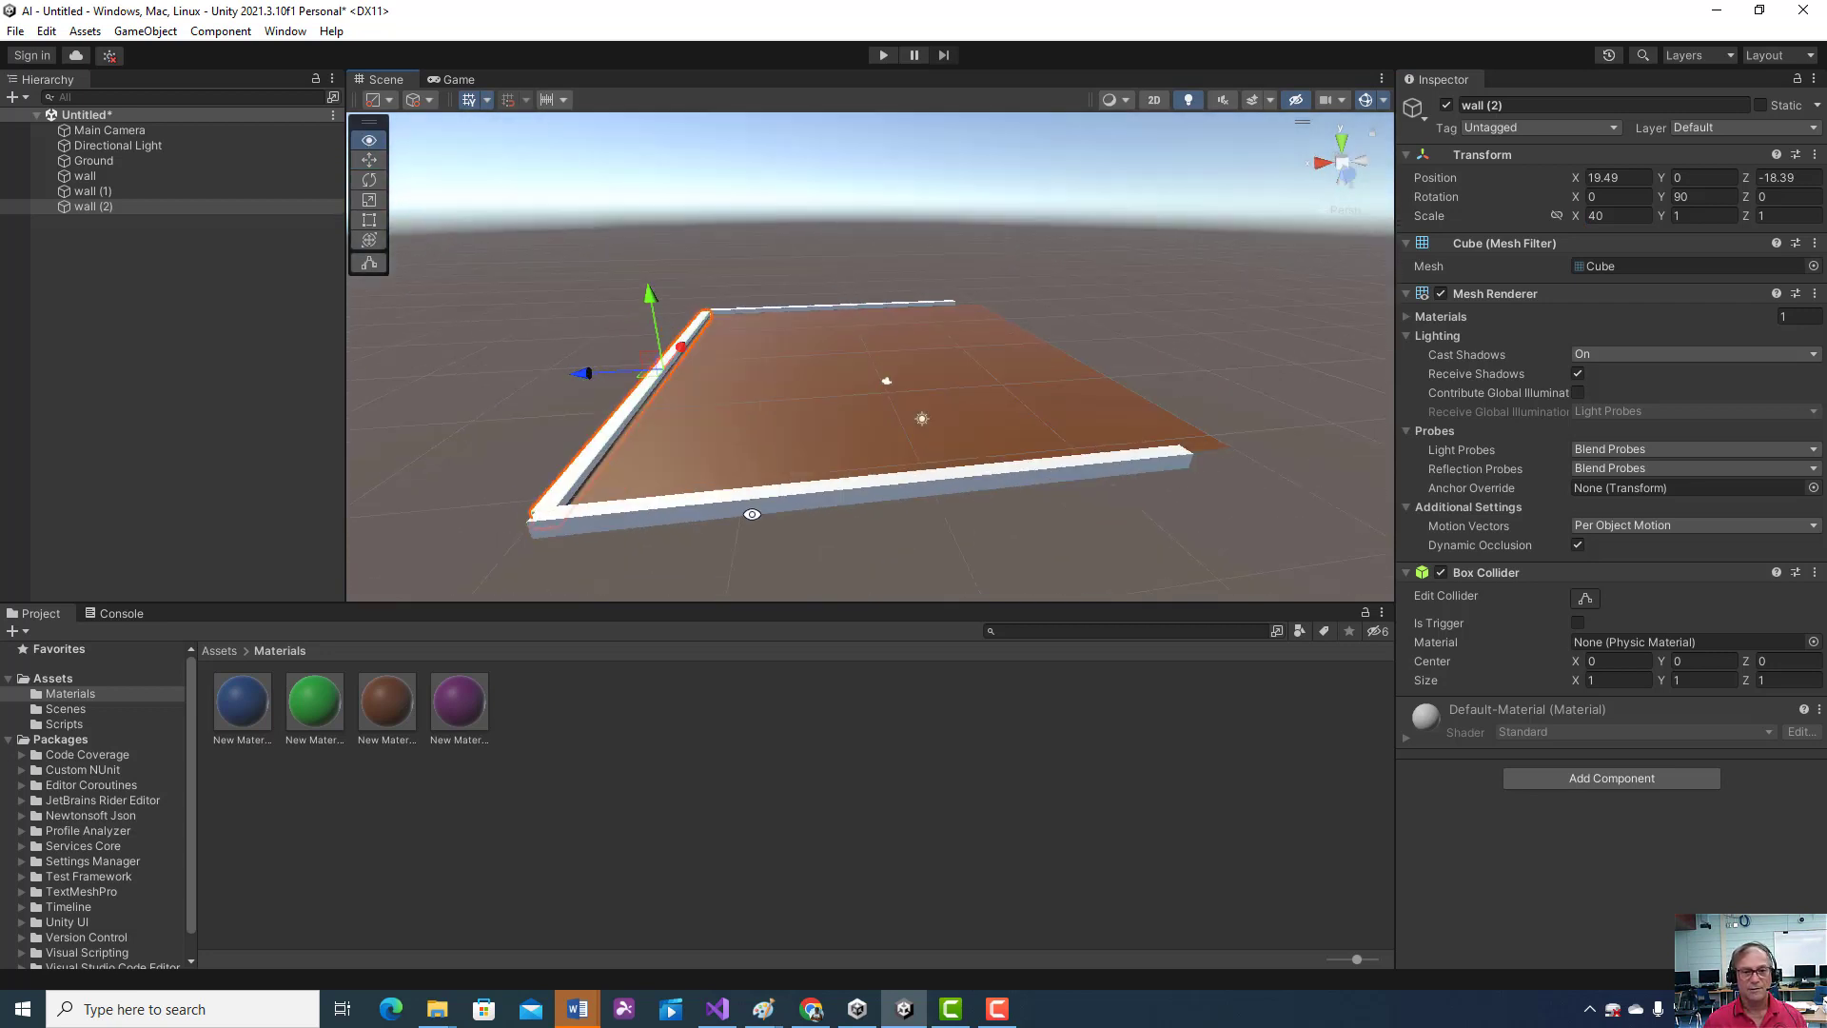
# - Duplicate wall (2) and move wall (3) along X flush with the opposite ground edge
pyautogui.rightClick(171, 204)
pyautogui.click(229, 326)
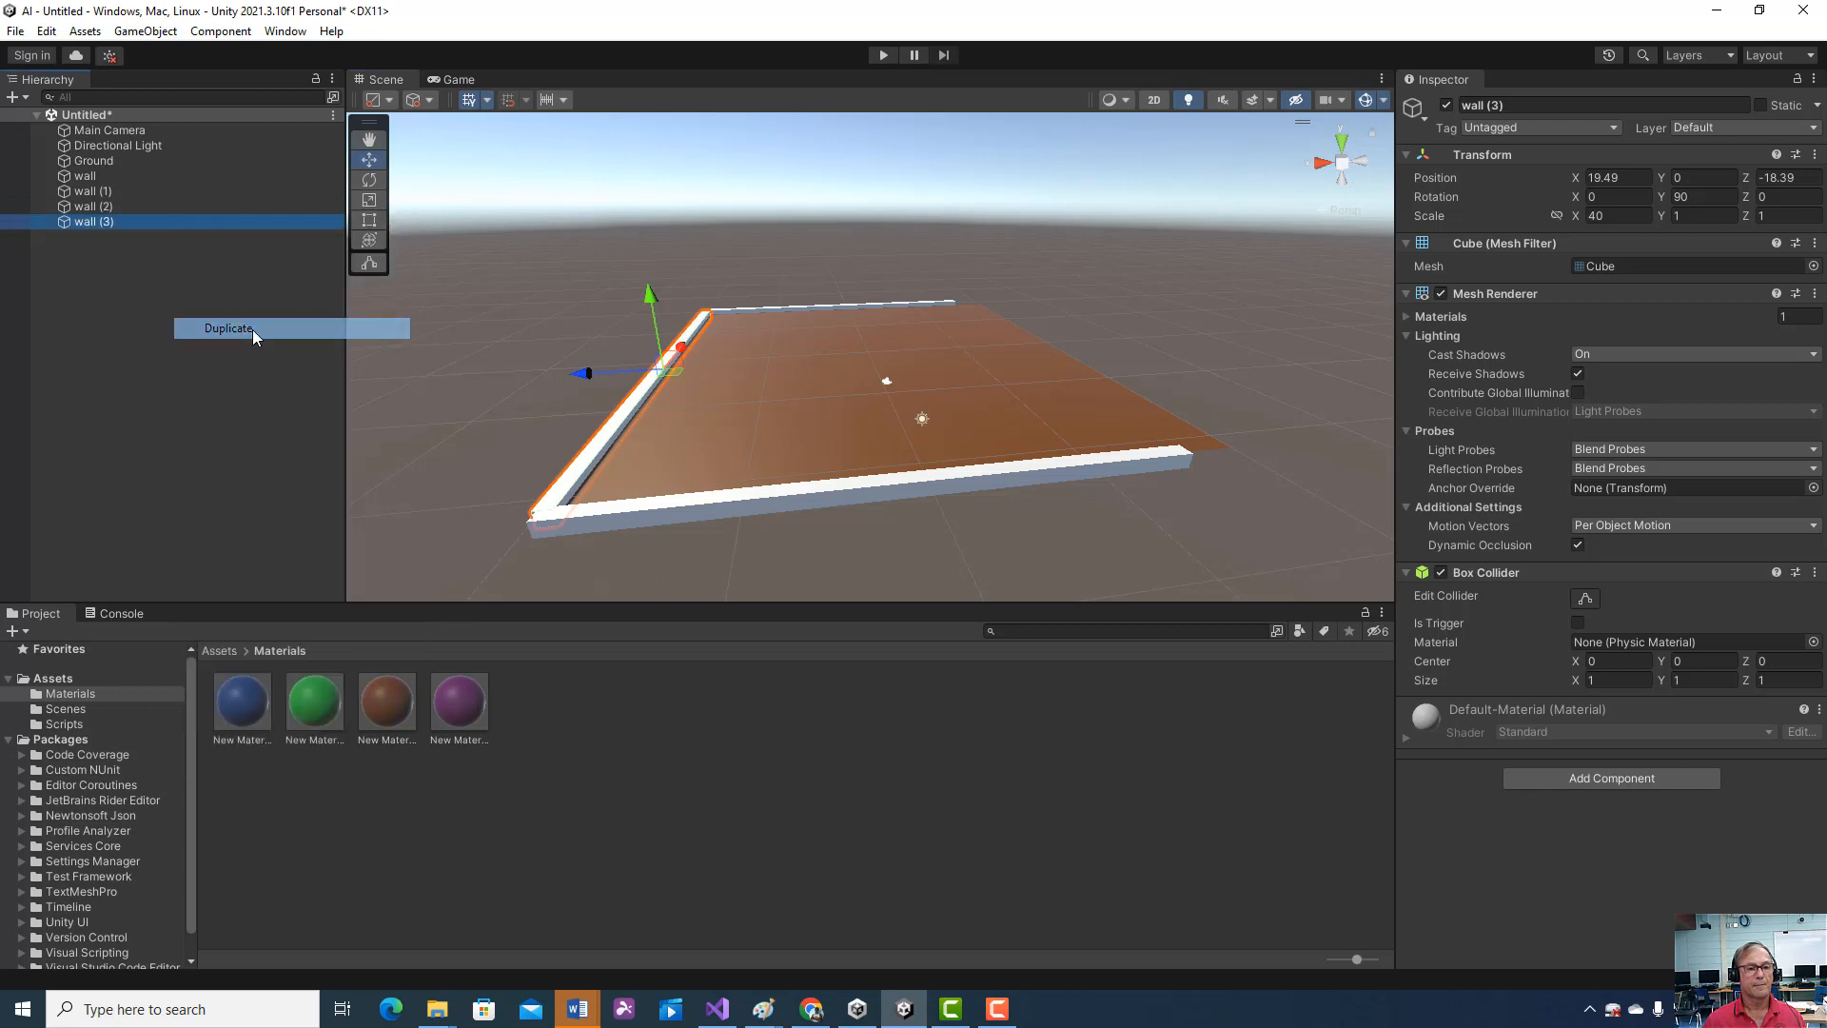
pyautogui.moveTo(583, 374); pyautogui.dragTo(993, 318)
pyautogui.moveTo(1000, 401); pyautogui.dragTo(943, 429, button='right')
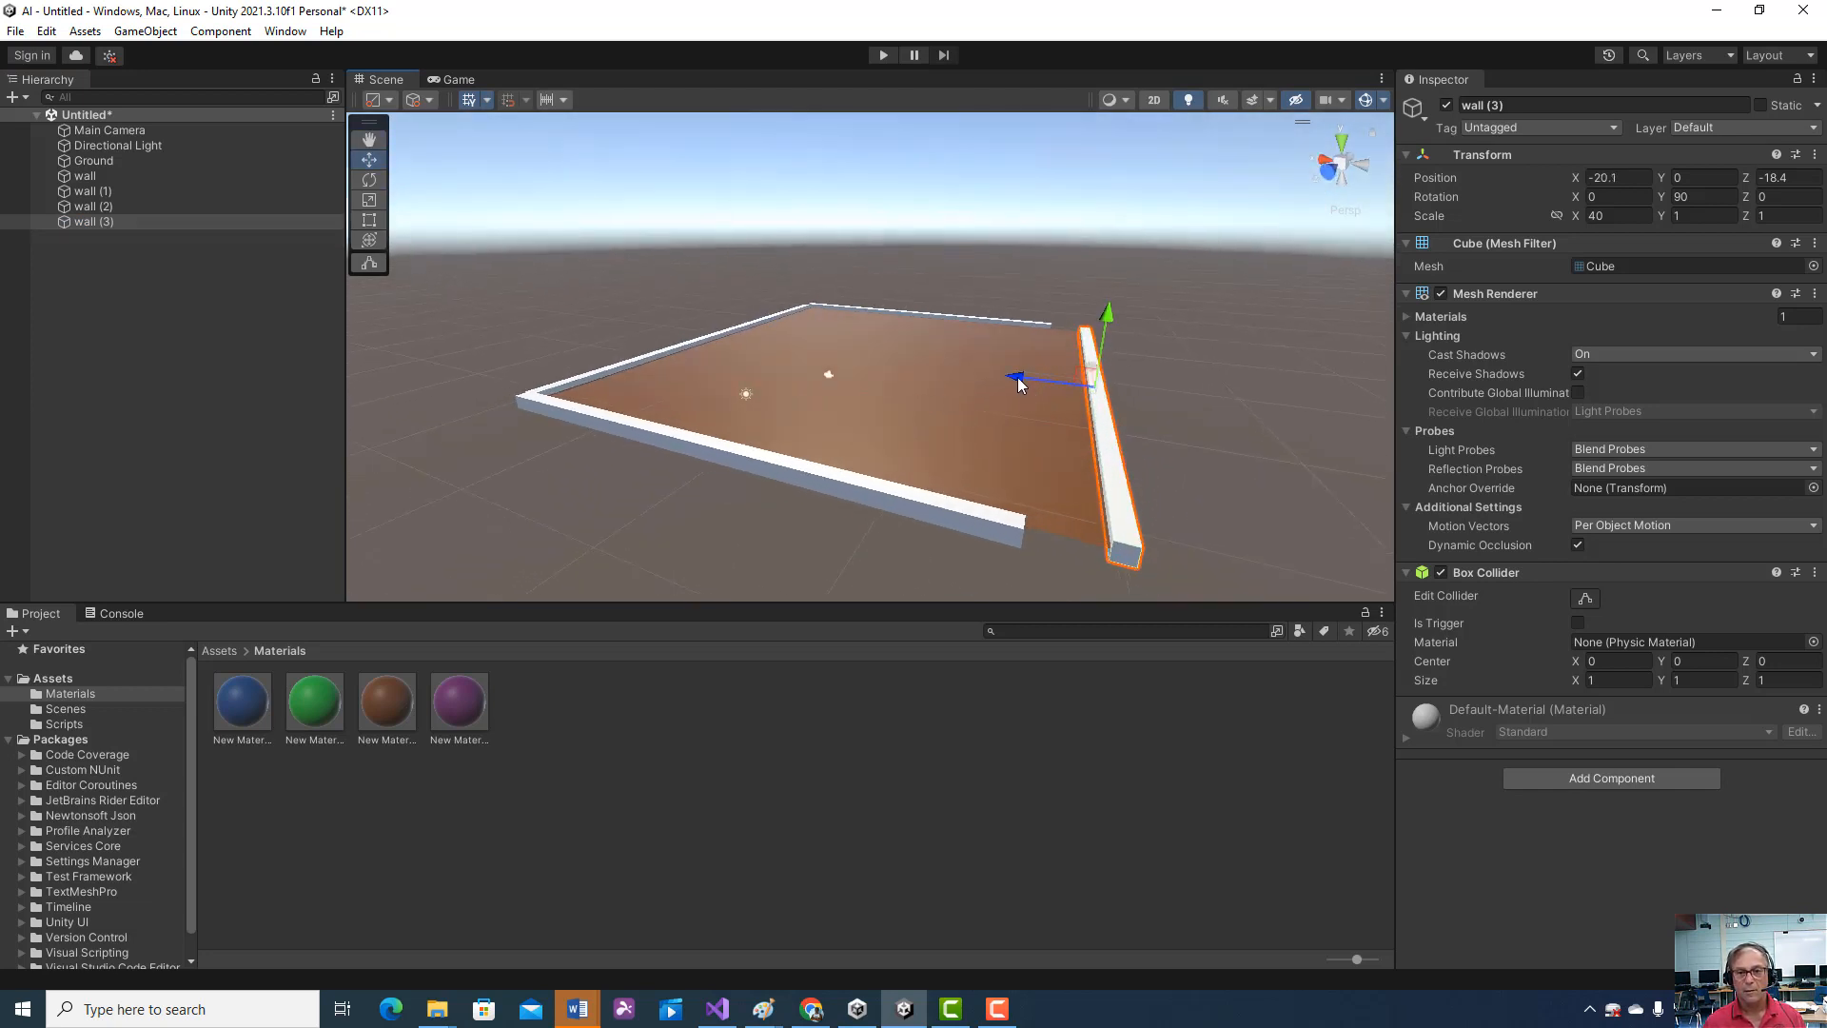
pyautogui.moveTo(1018, 376); pyautogui.dragTo(1021, 372)
# - Set wall (1)'s Scale X to 40 and recentre it along its edge
pyautogui.click(888, 502)
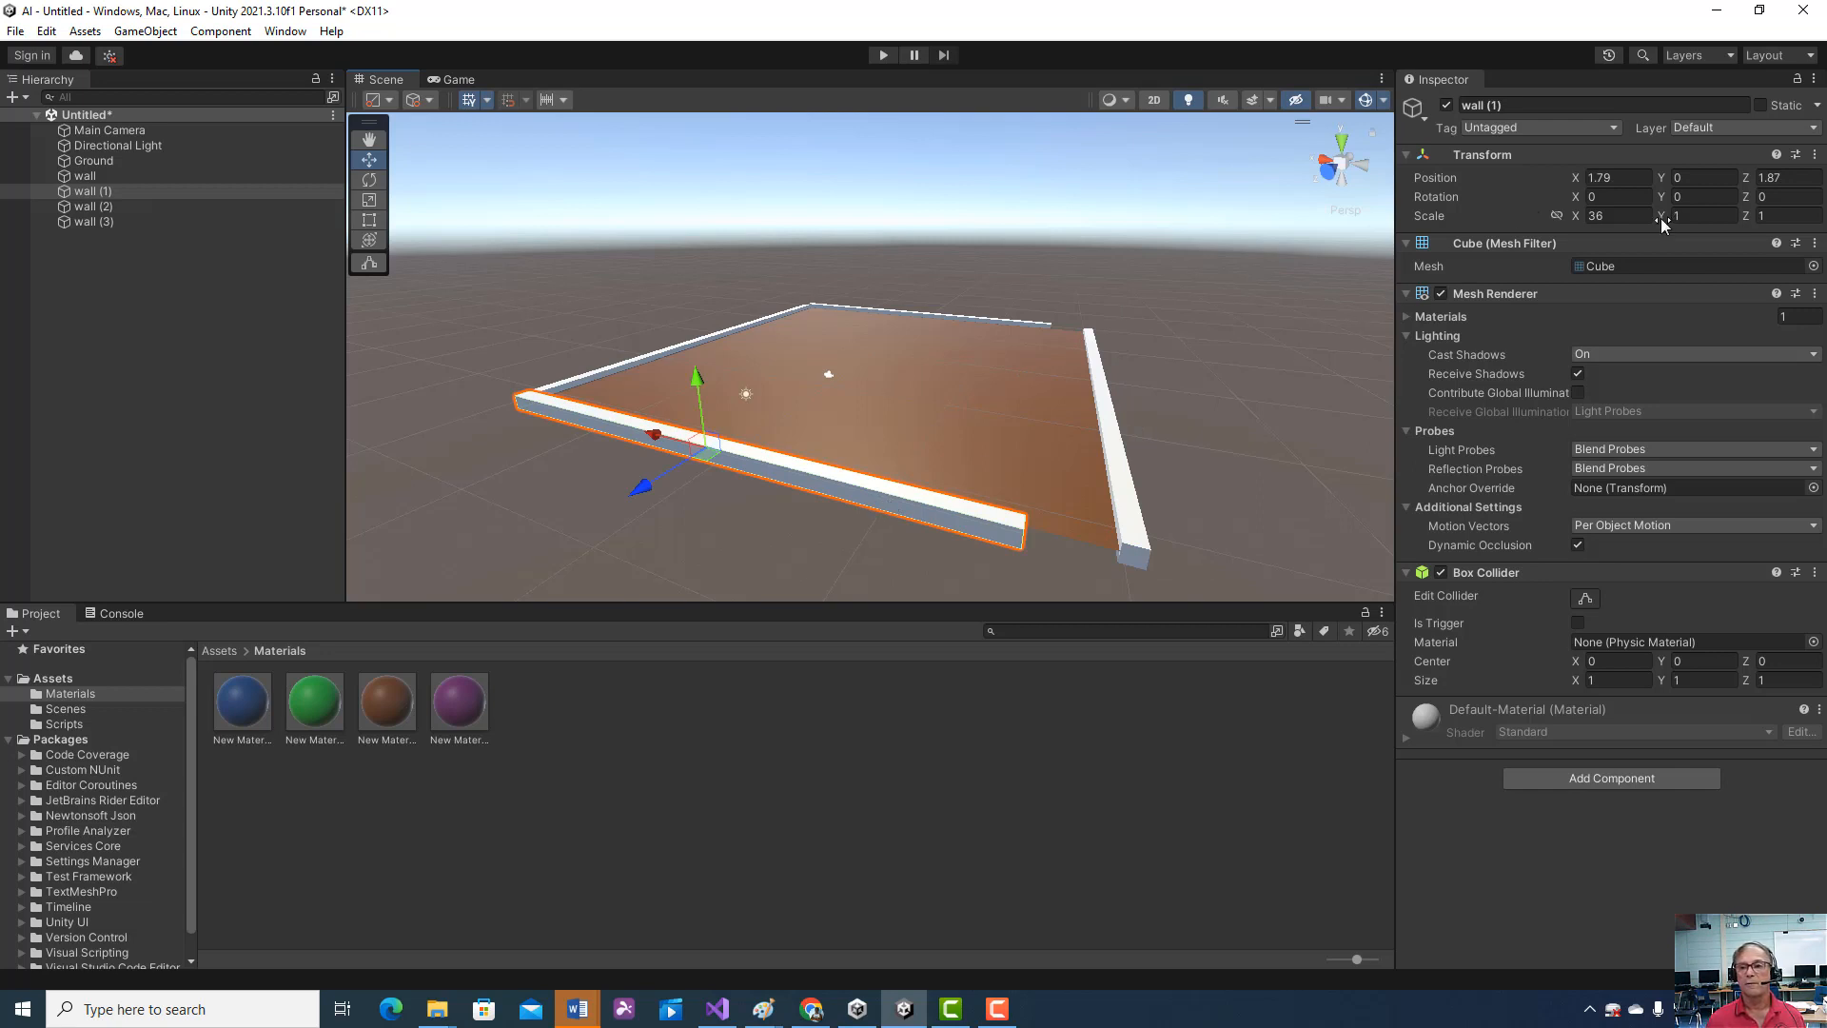
pyautogui.click(1616, 214)
pyautogui.write('40')
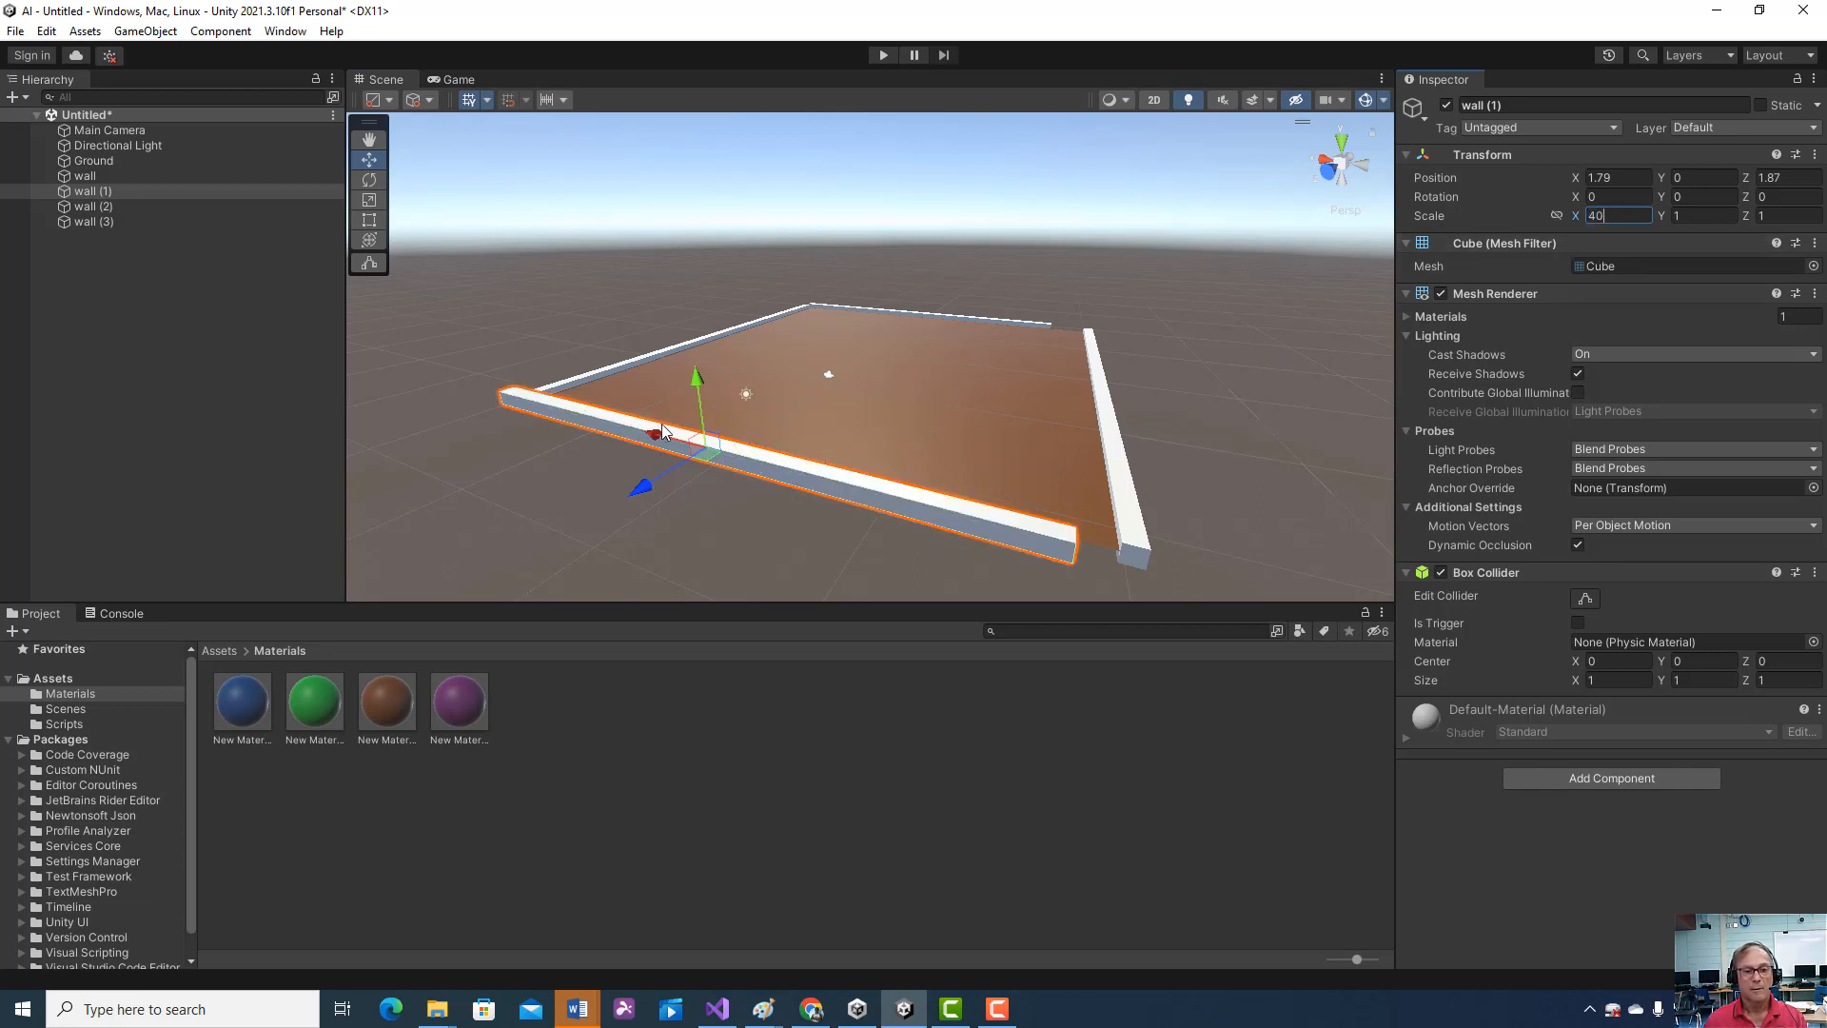
pyautogui.moveTo(667, 428); pyautogui.dragTo(665, 440)
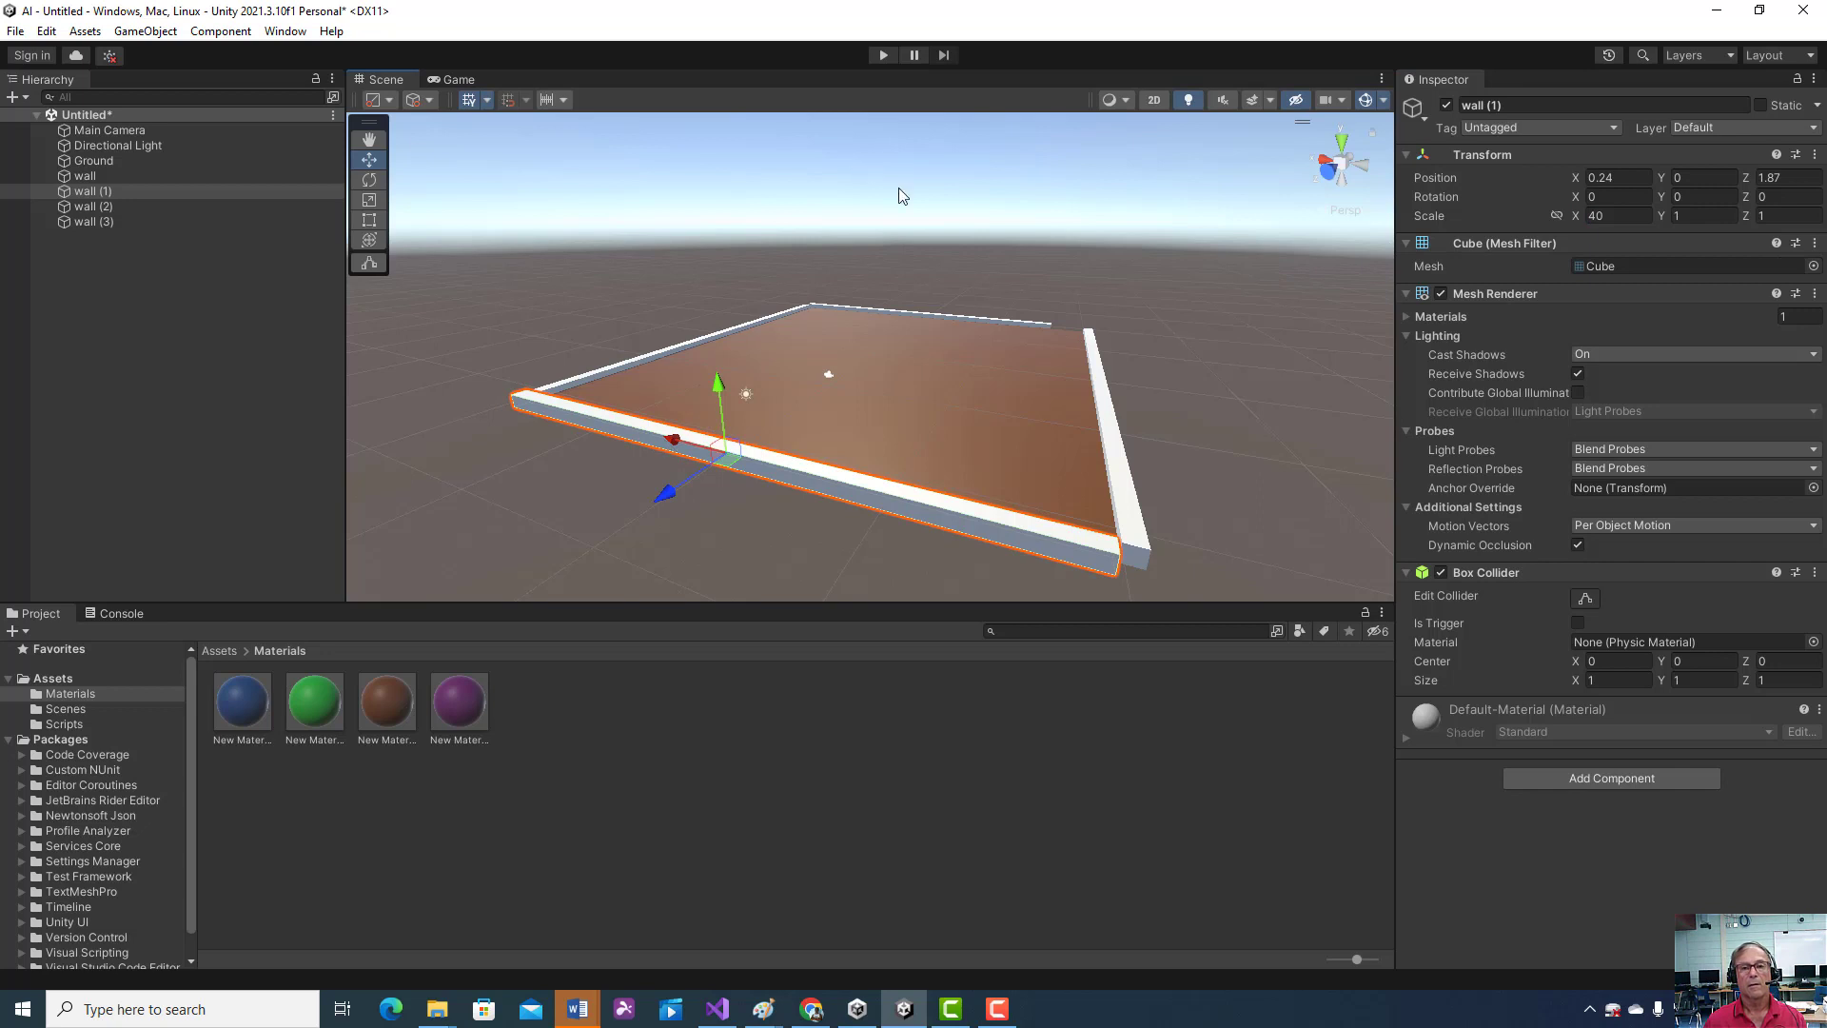
pyautogui.click(955, 313)
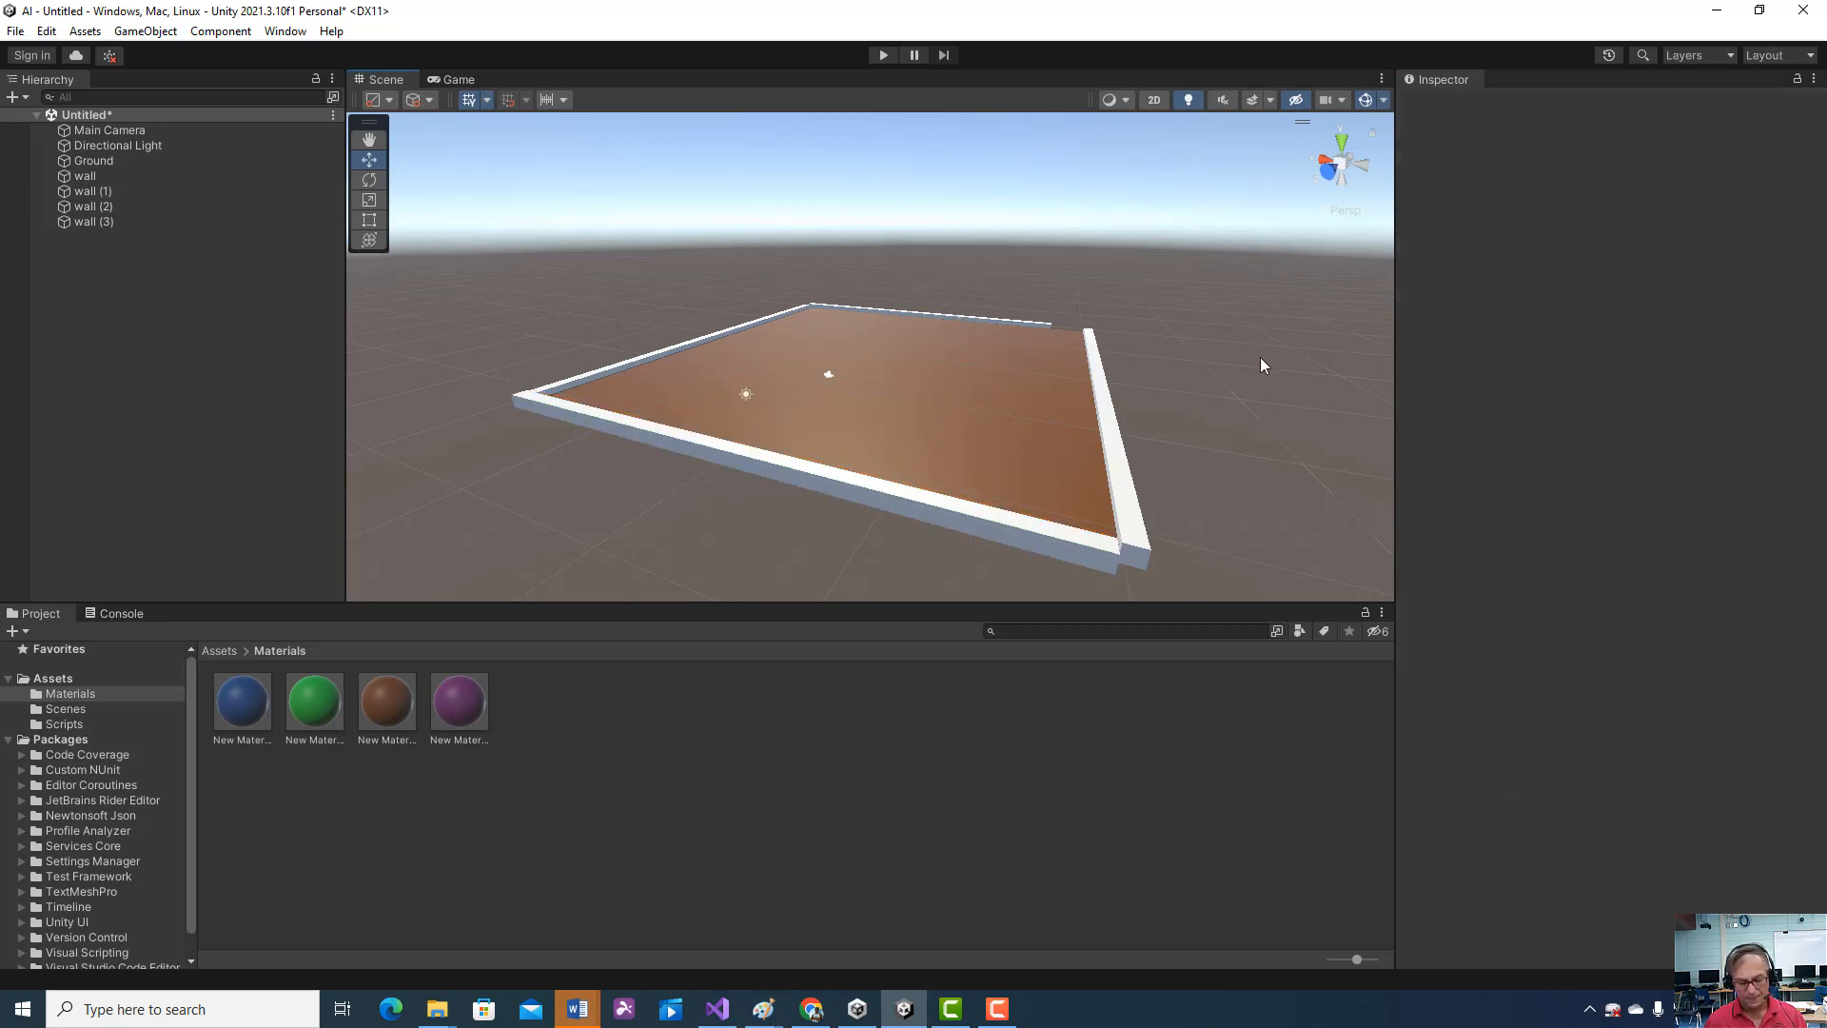
# - Set the original wall's Scale X to 40 and centre it so the corners meet
pyautogui.keyDown('alt'); pyautogui.moveTo(1261, 358); pyautogui.dragTo(1157, 432); pyautogui.keyUp('alt')
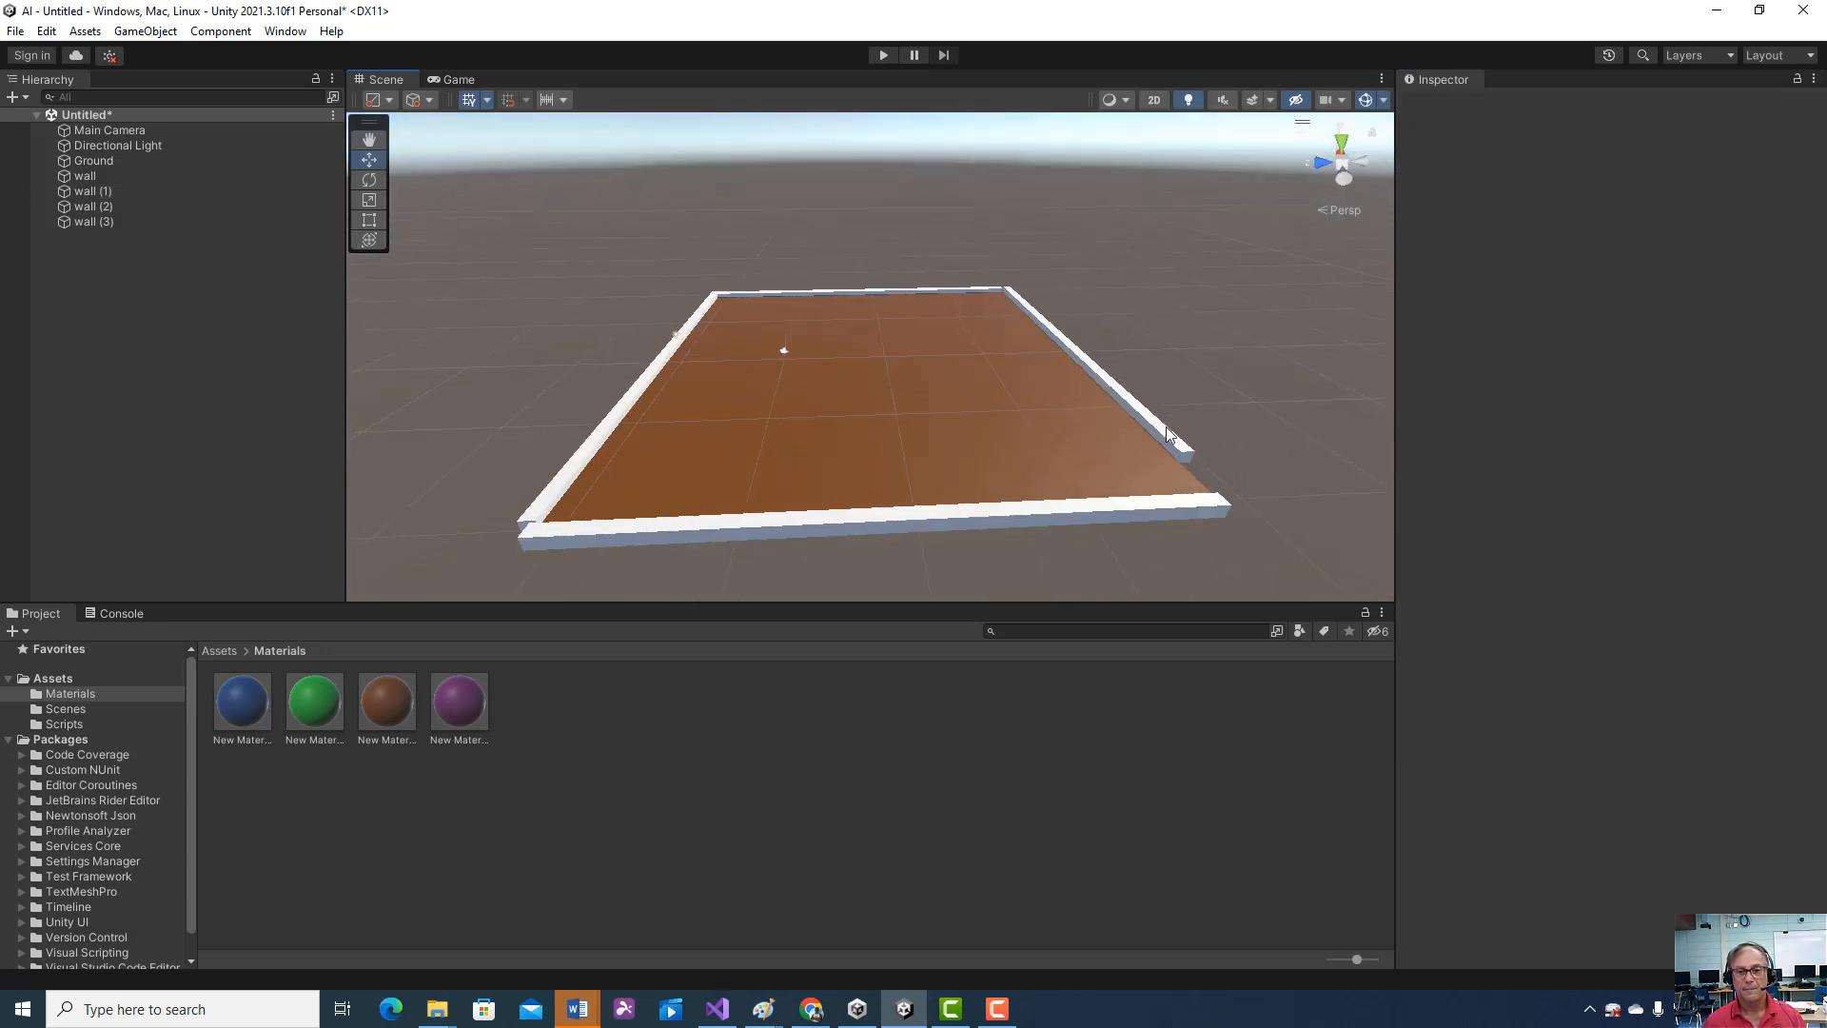
pyautogui.click(1157, 433)
pyautogui.click(1600, 214)
pyautogui.write('40')
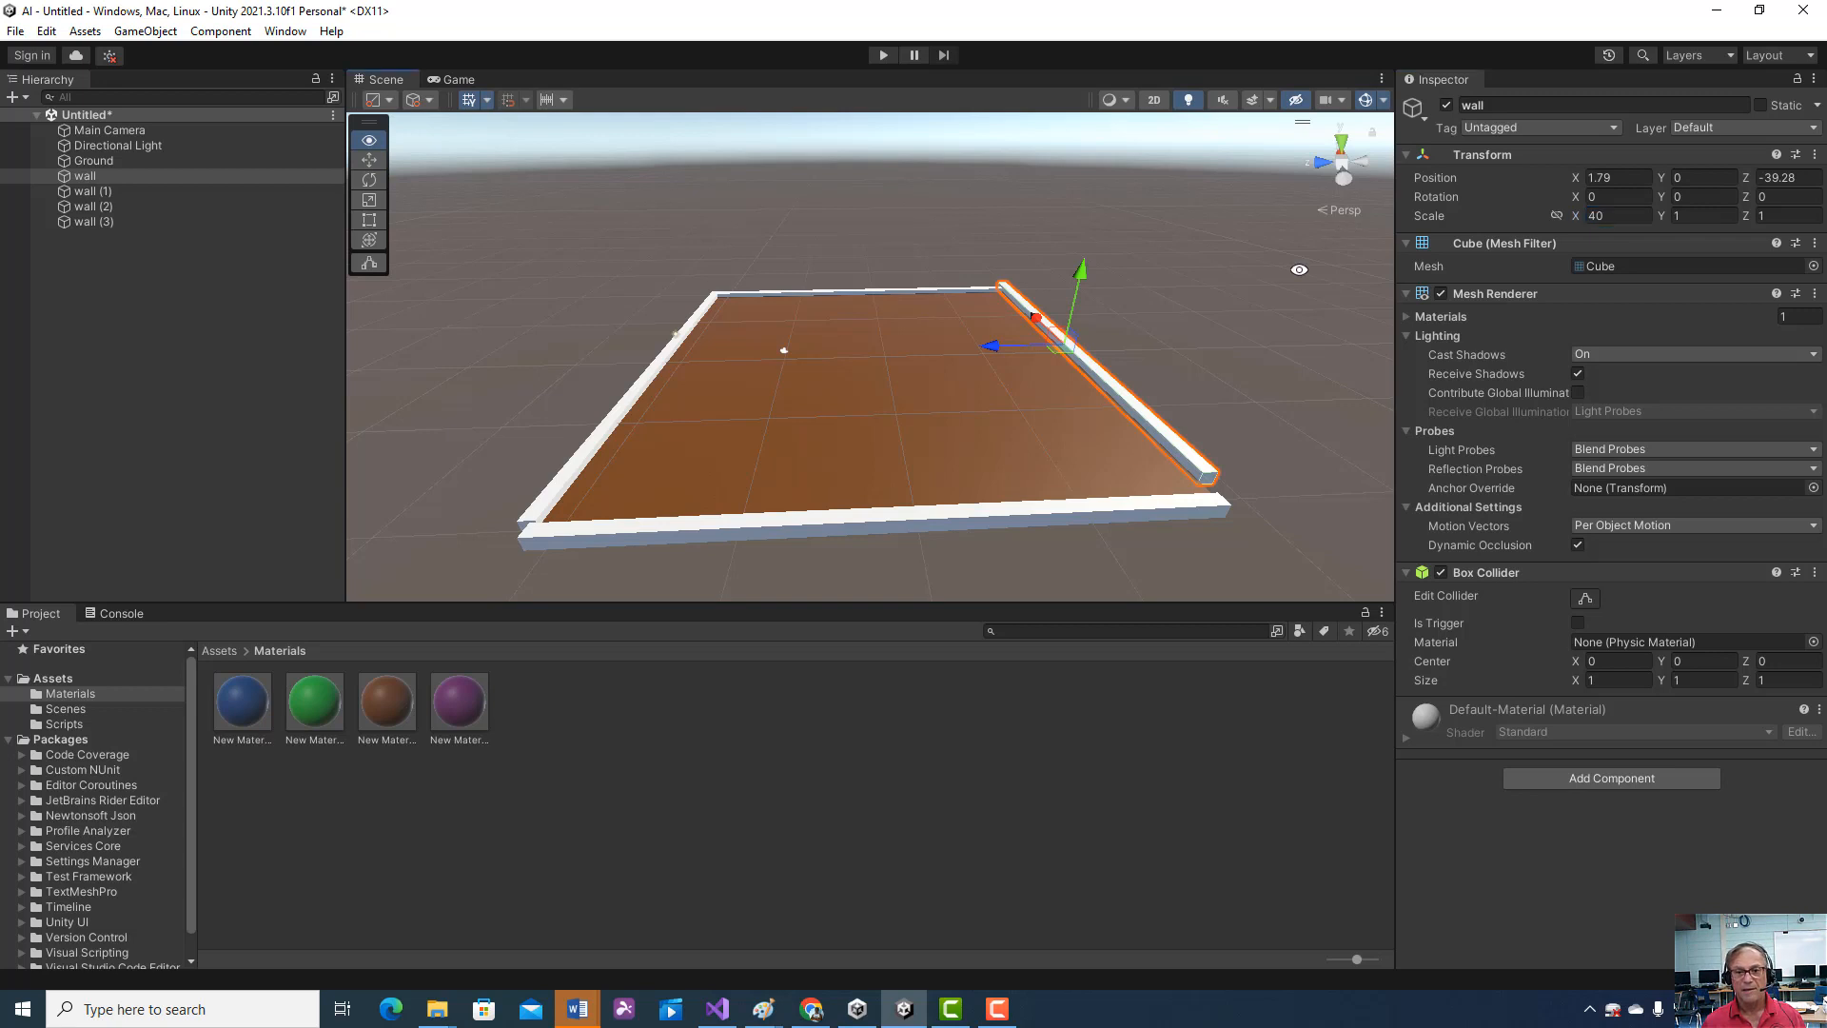
pyautogui.moveTo(1284, 272)
pyautogui.mouseDown(button='right')
pyautogui.moveTo(1057, 228)
pyautogui.moveTo(1086, 271)
pyautogui.mouseUp(button='right')
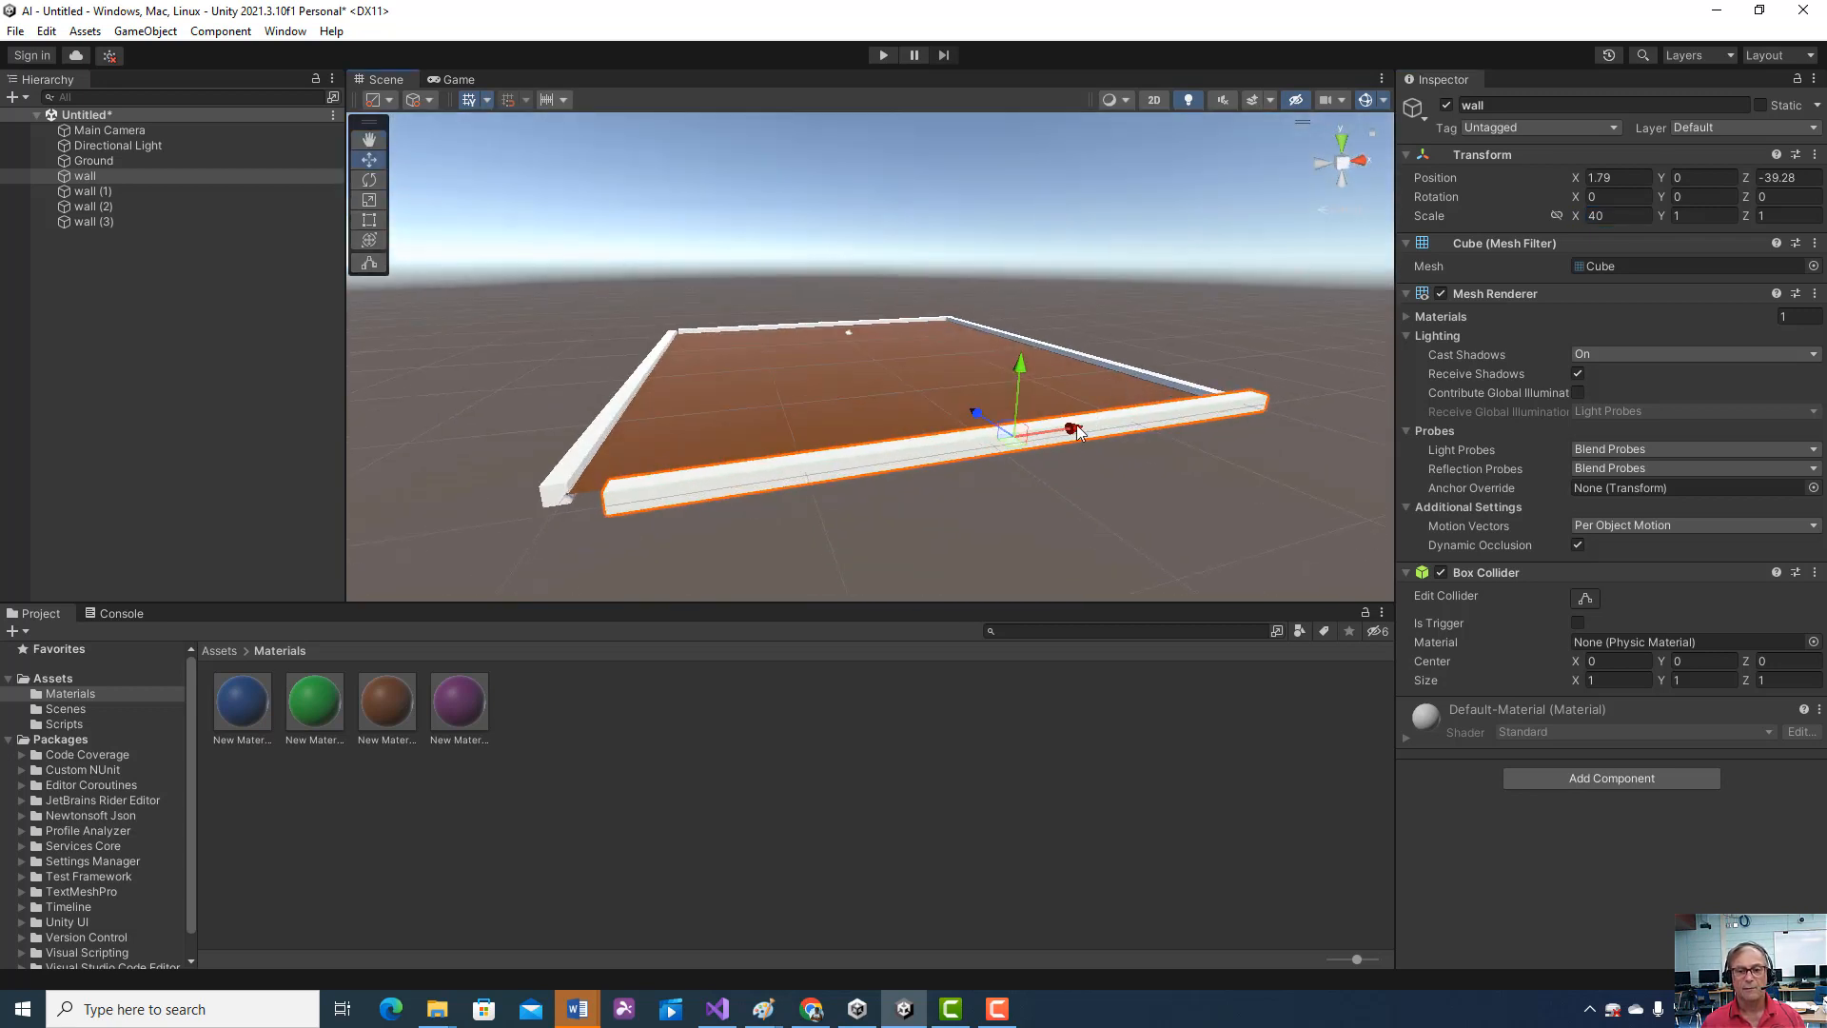
pyautogui.moveTo(1077, 429); pyautogui.dragTo(1044, 436)
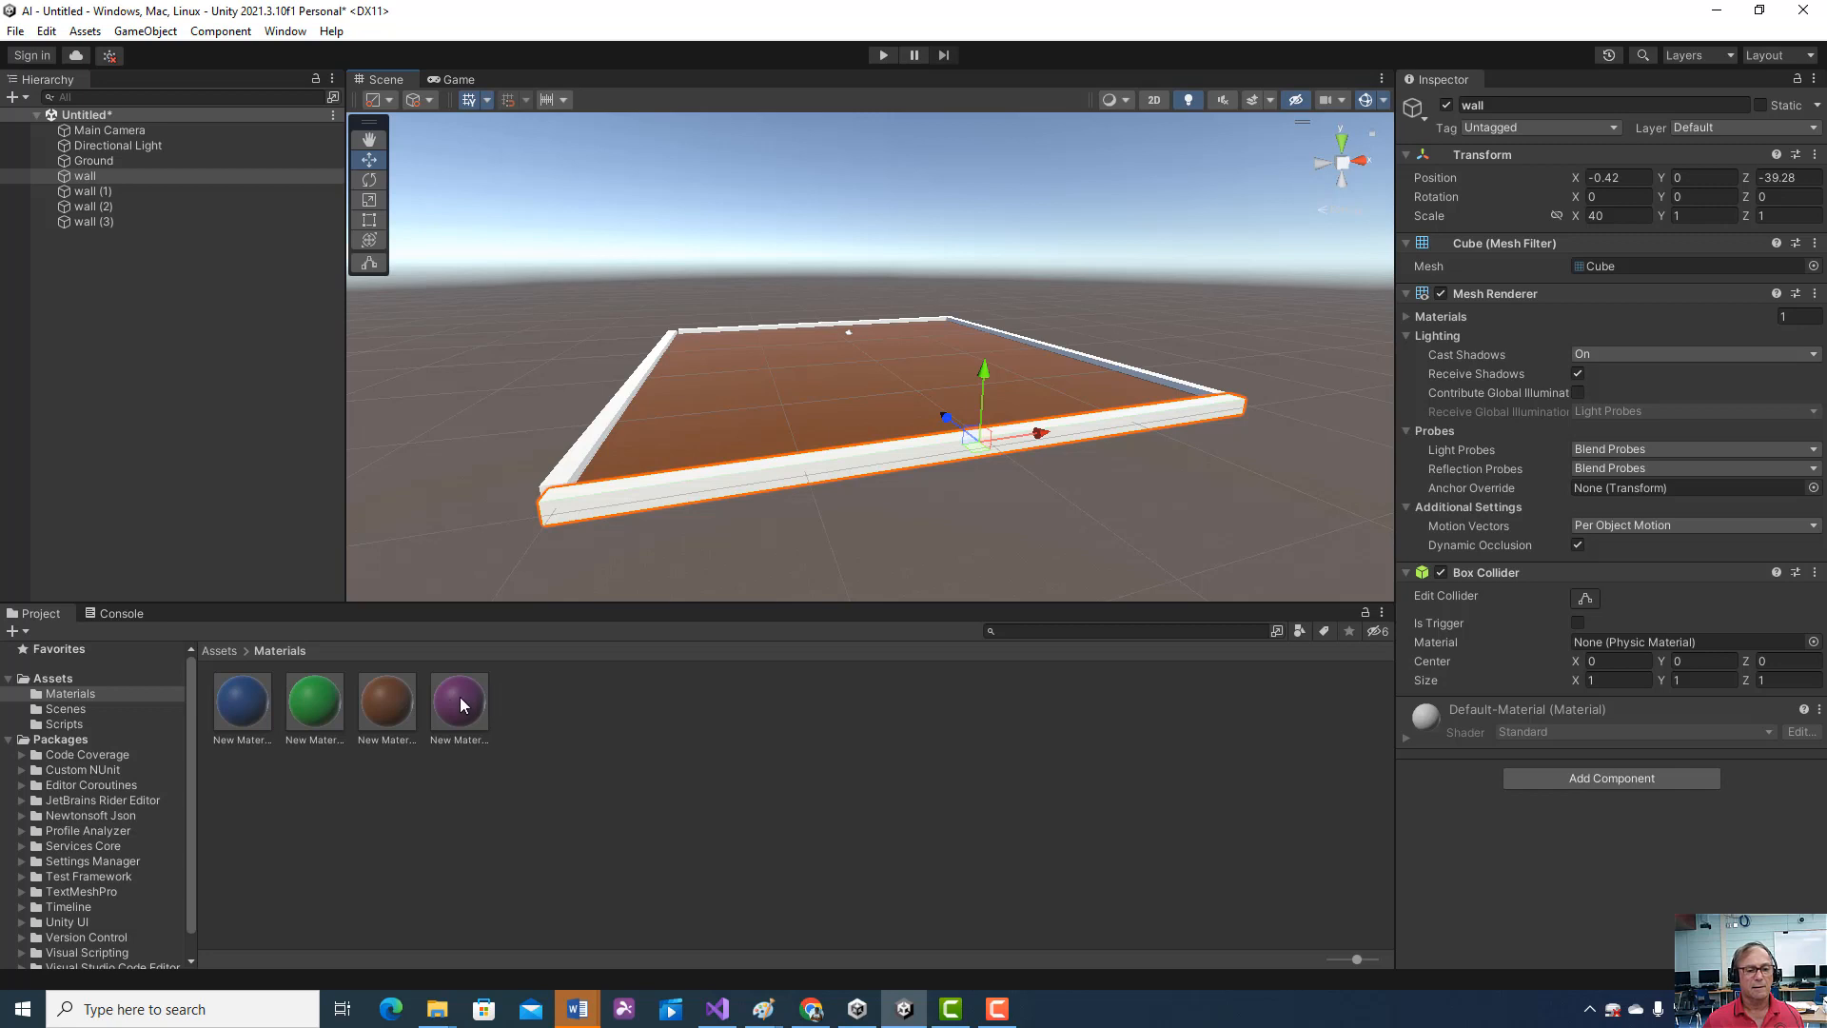
# - Drag the purple material onto the front, left, back and right walls
pyautogui.moveTo(450, 699); pyautogui.dragTo(613, 539)
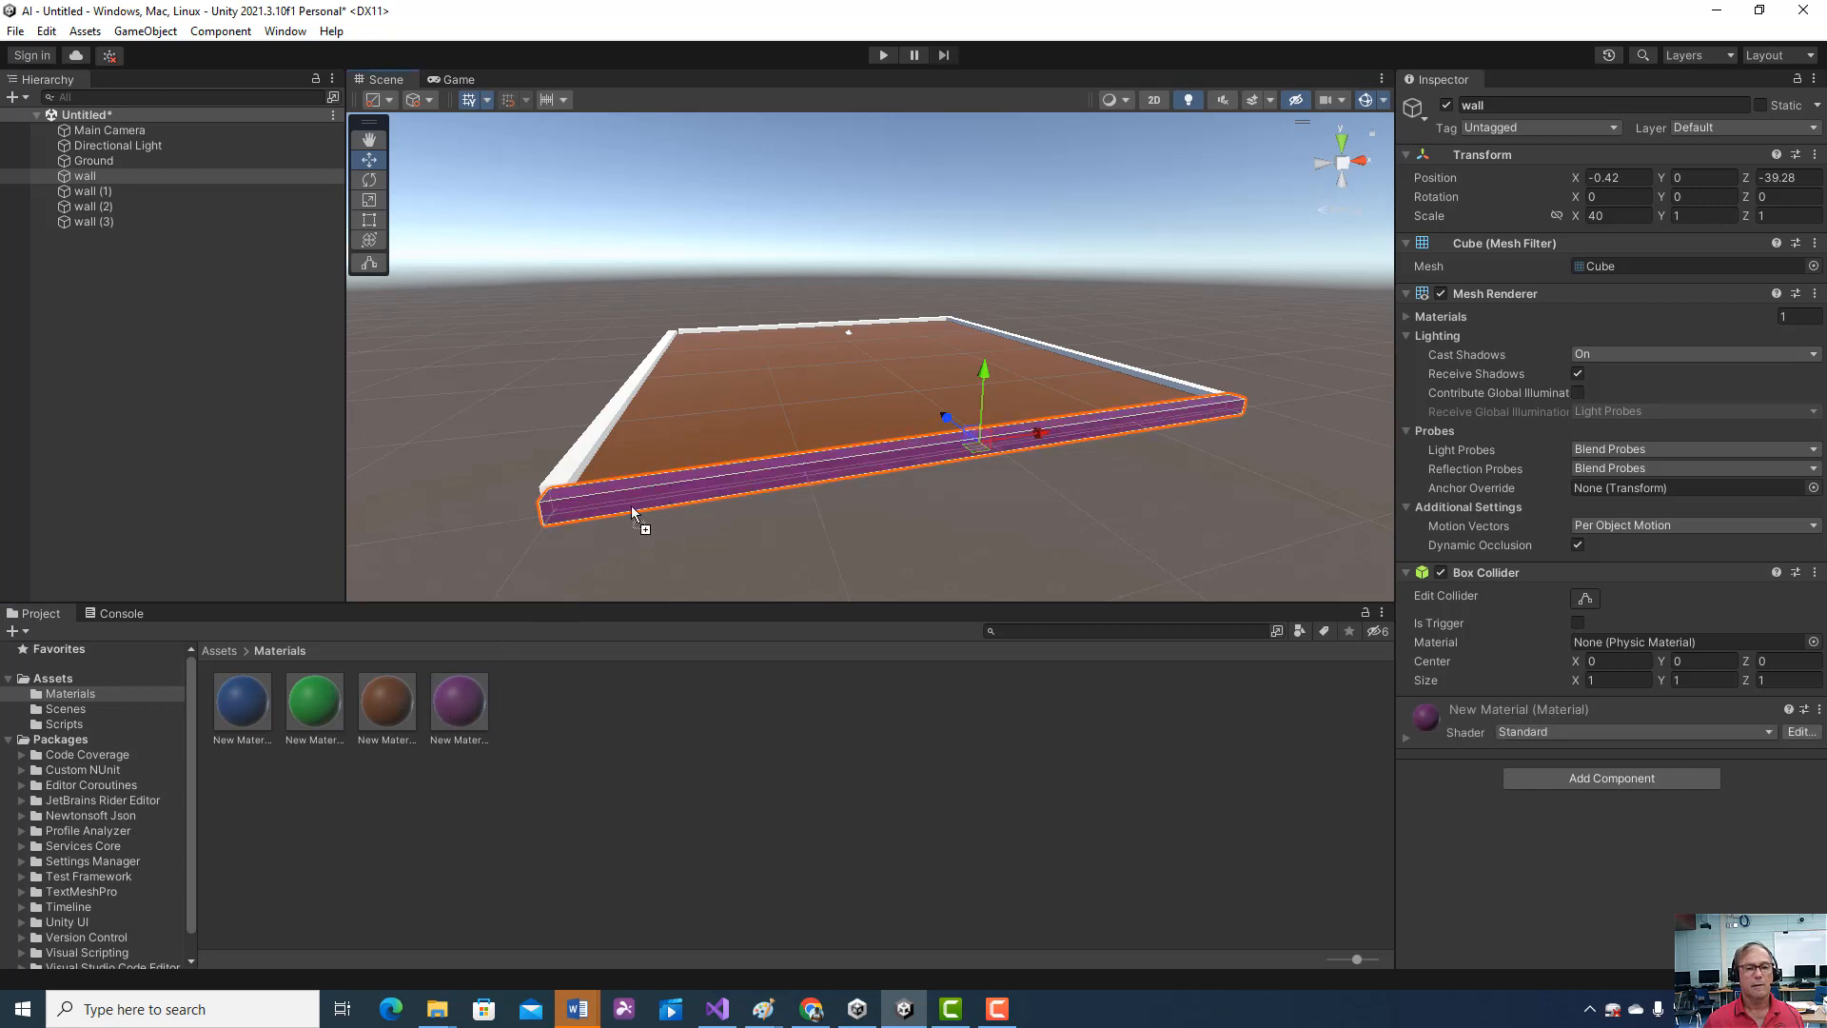
pyautogui.moveTo(457, 699); pyautogui.dragTo(622, 410)
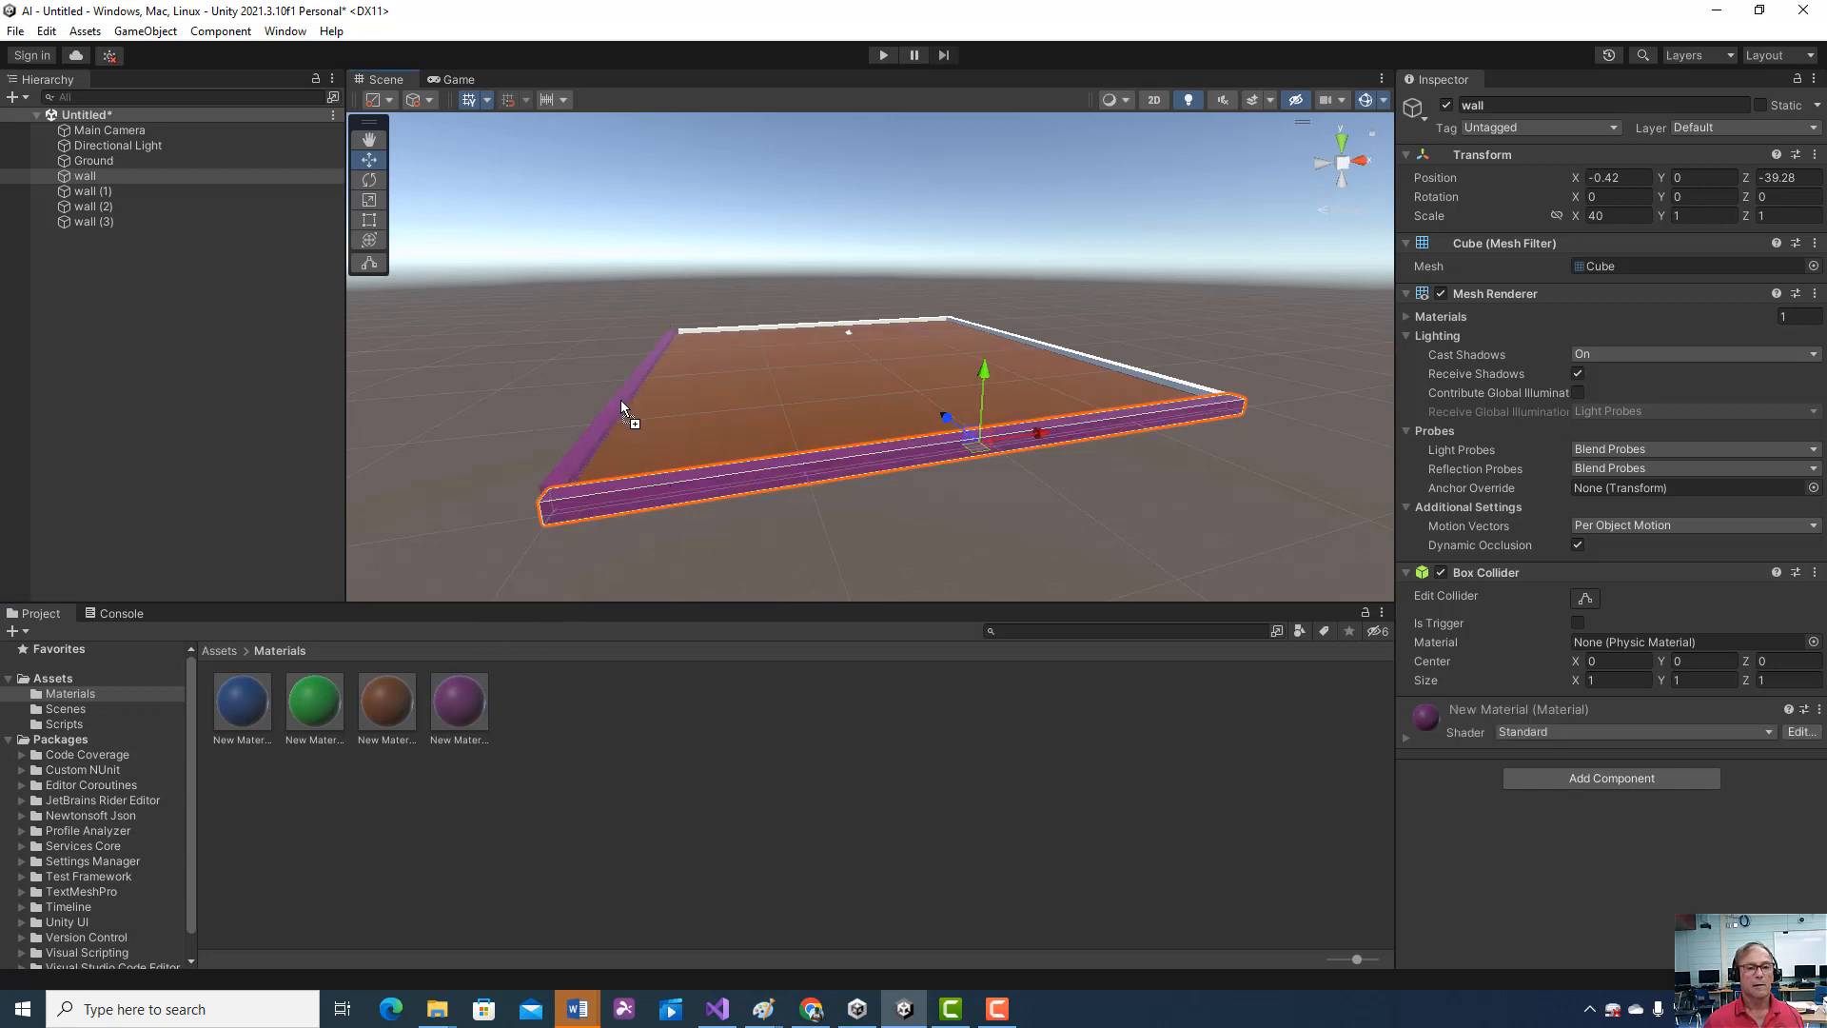
pyautogui.moveTo(457, 701); pyautogui.dragTo(842, 329)
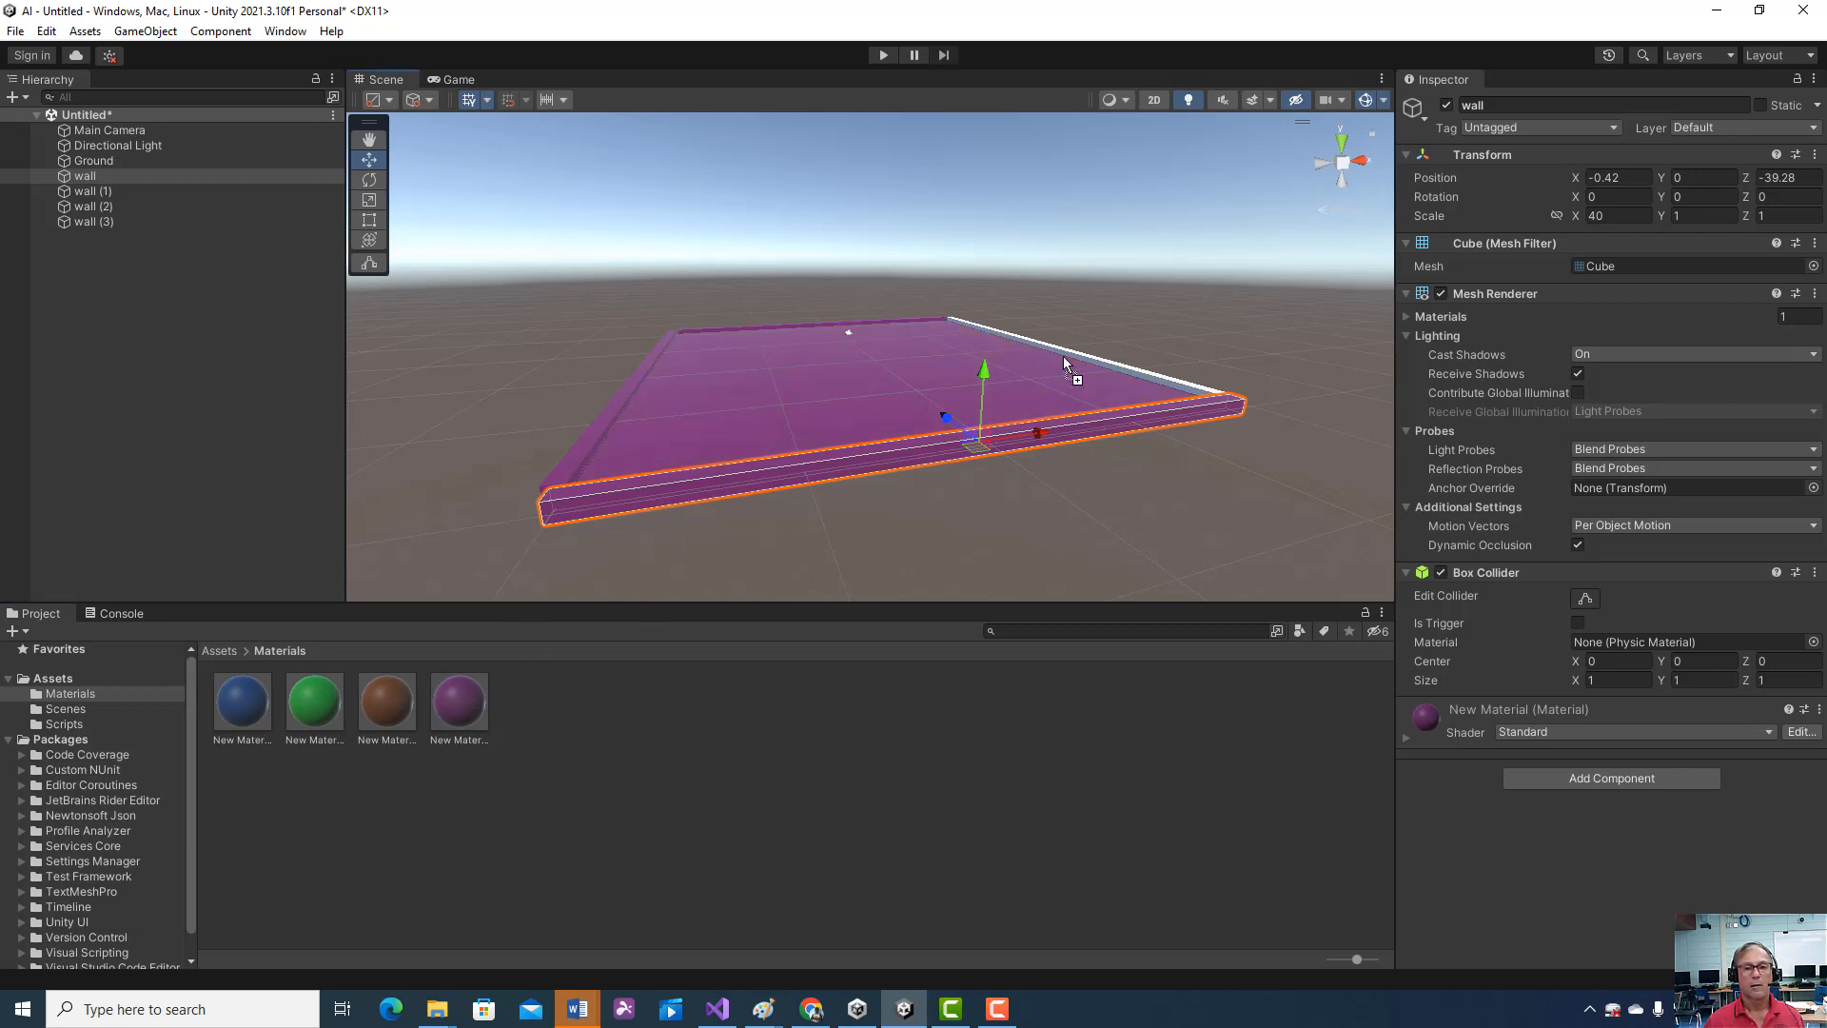
pyautogui.moveTo(457, 700); pyautogui.dragTo(1075, 364)
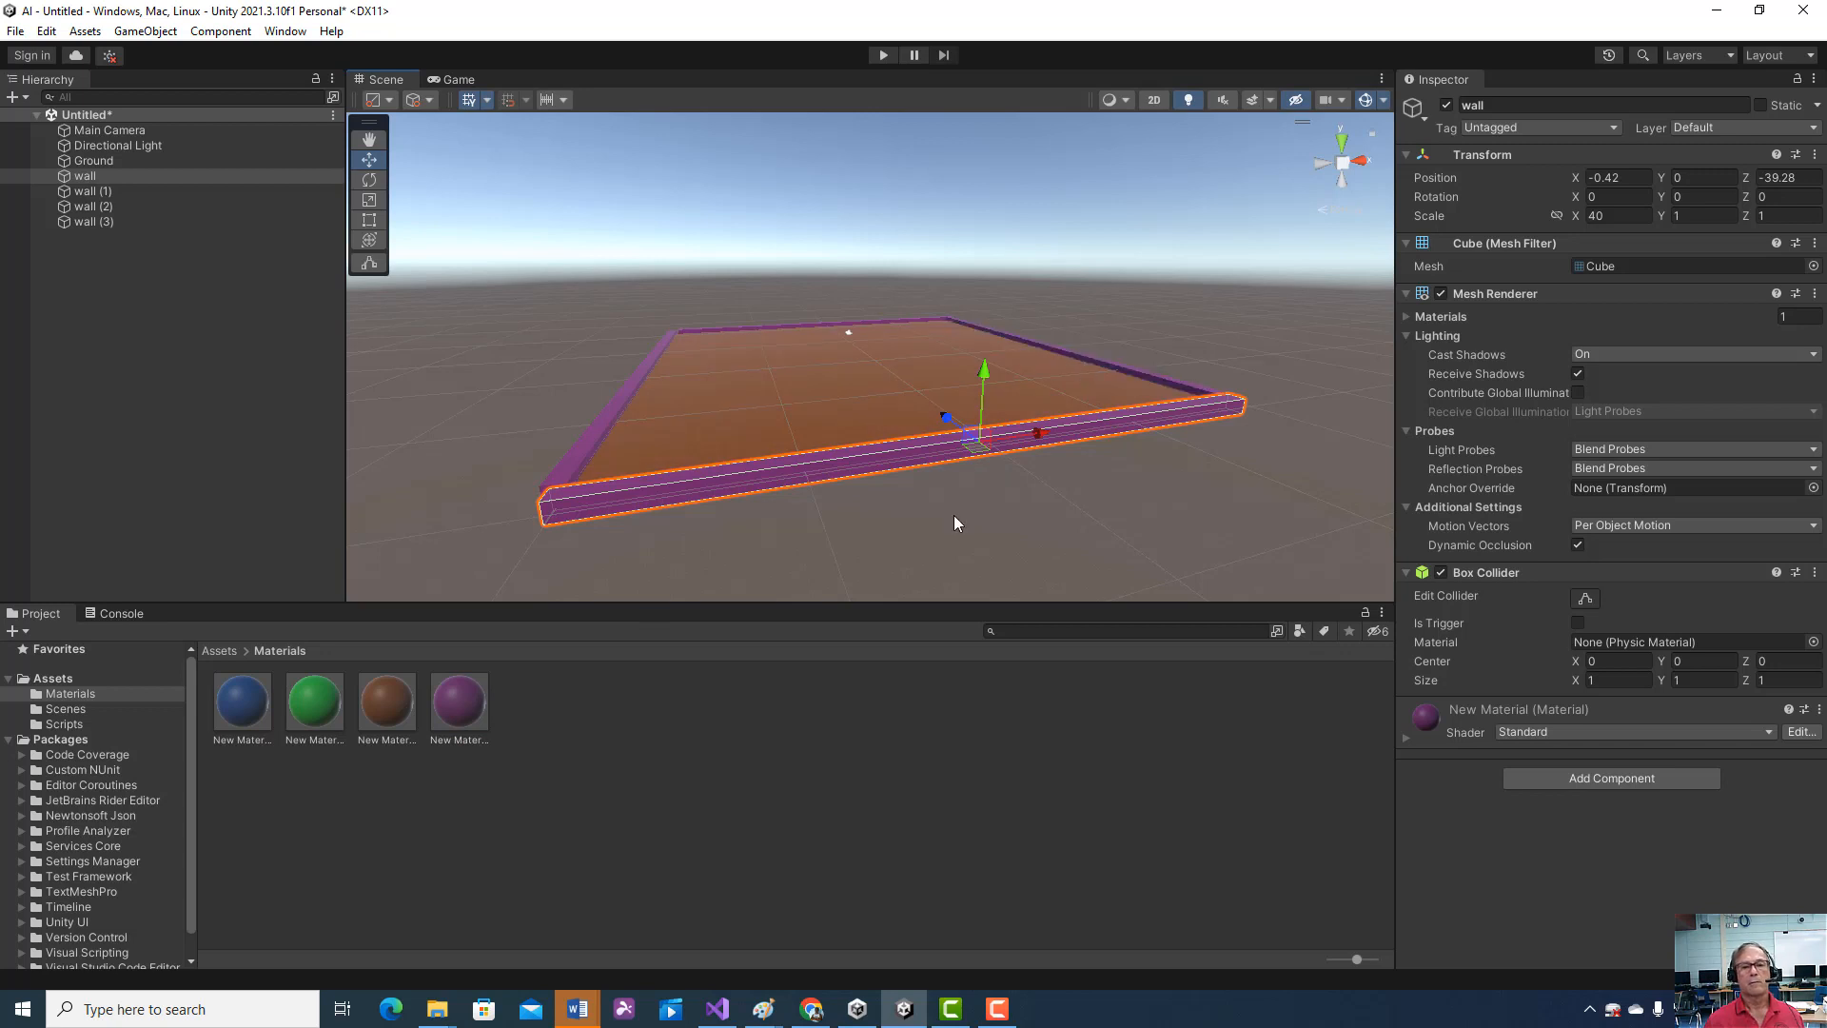
pyautogui.click(953, 516)
# - Save the scene as 'gameground' in the project's Scenes folder
pyautogui.click(14, 32)
pyautogui.click(54, 143)
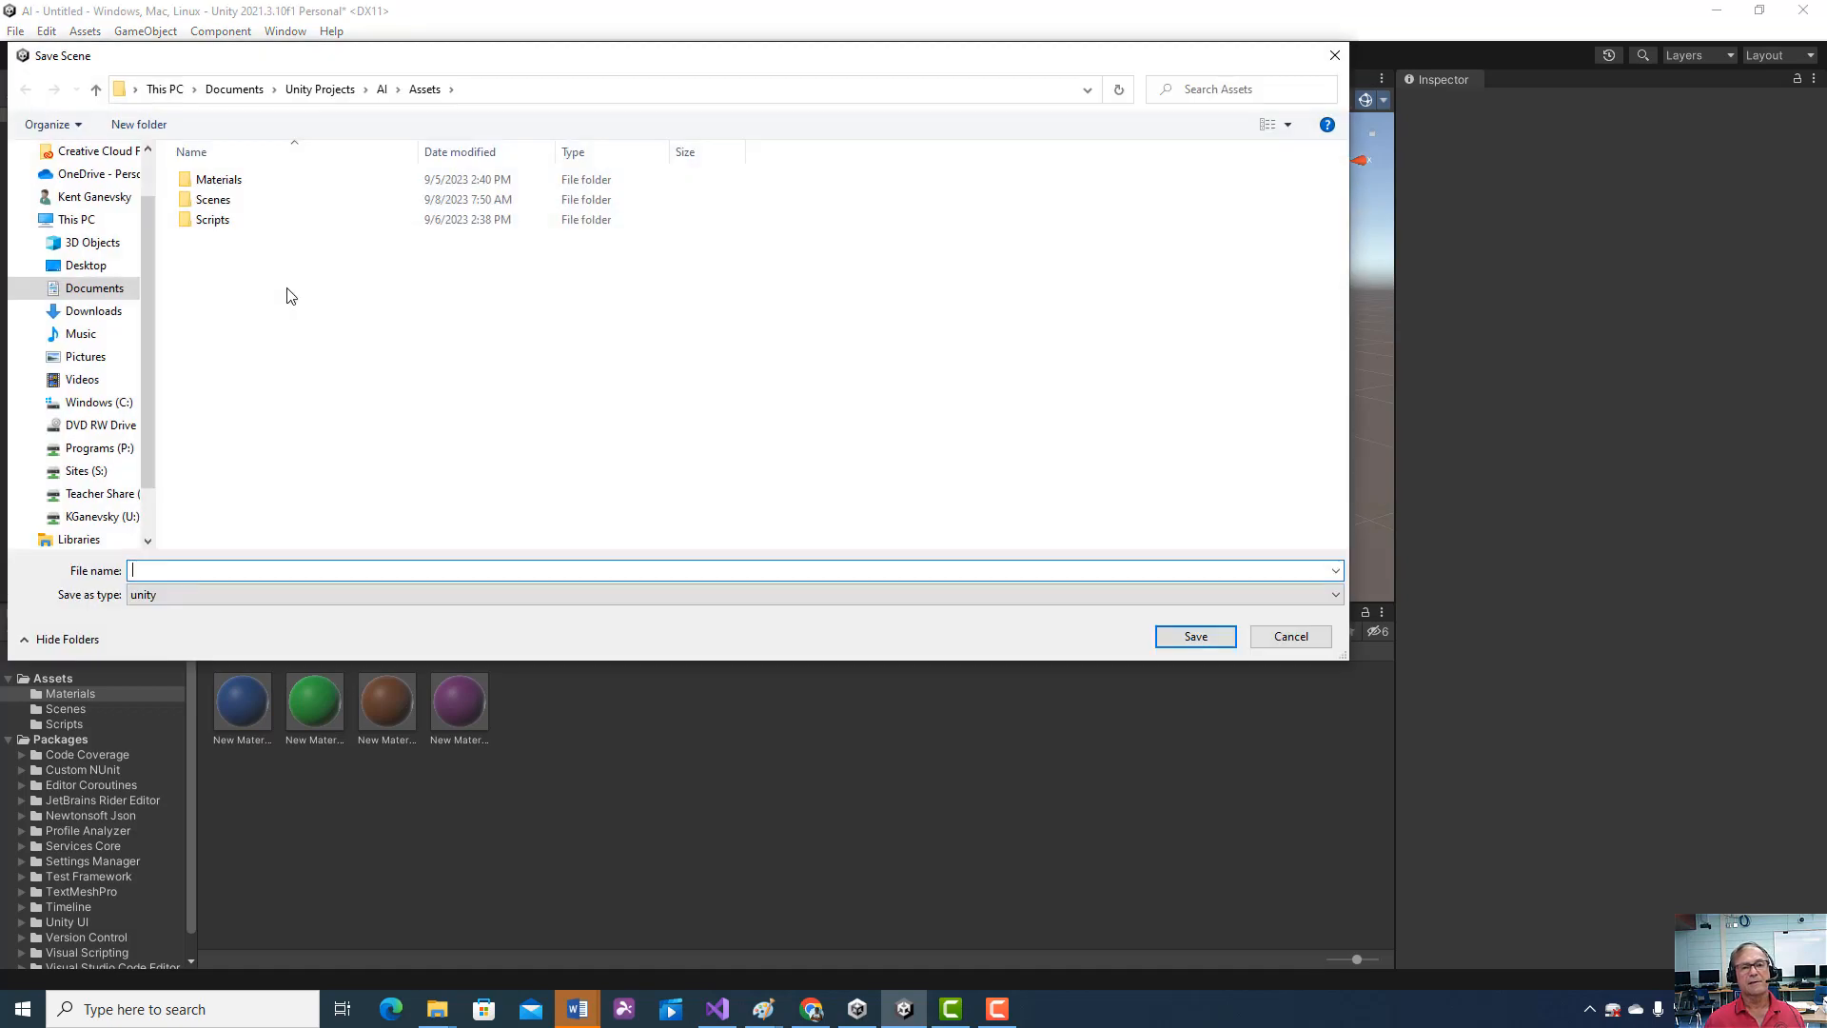
pyautogui.doubleClick(240, 207)
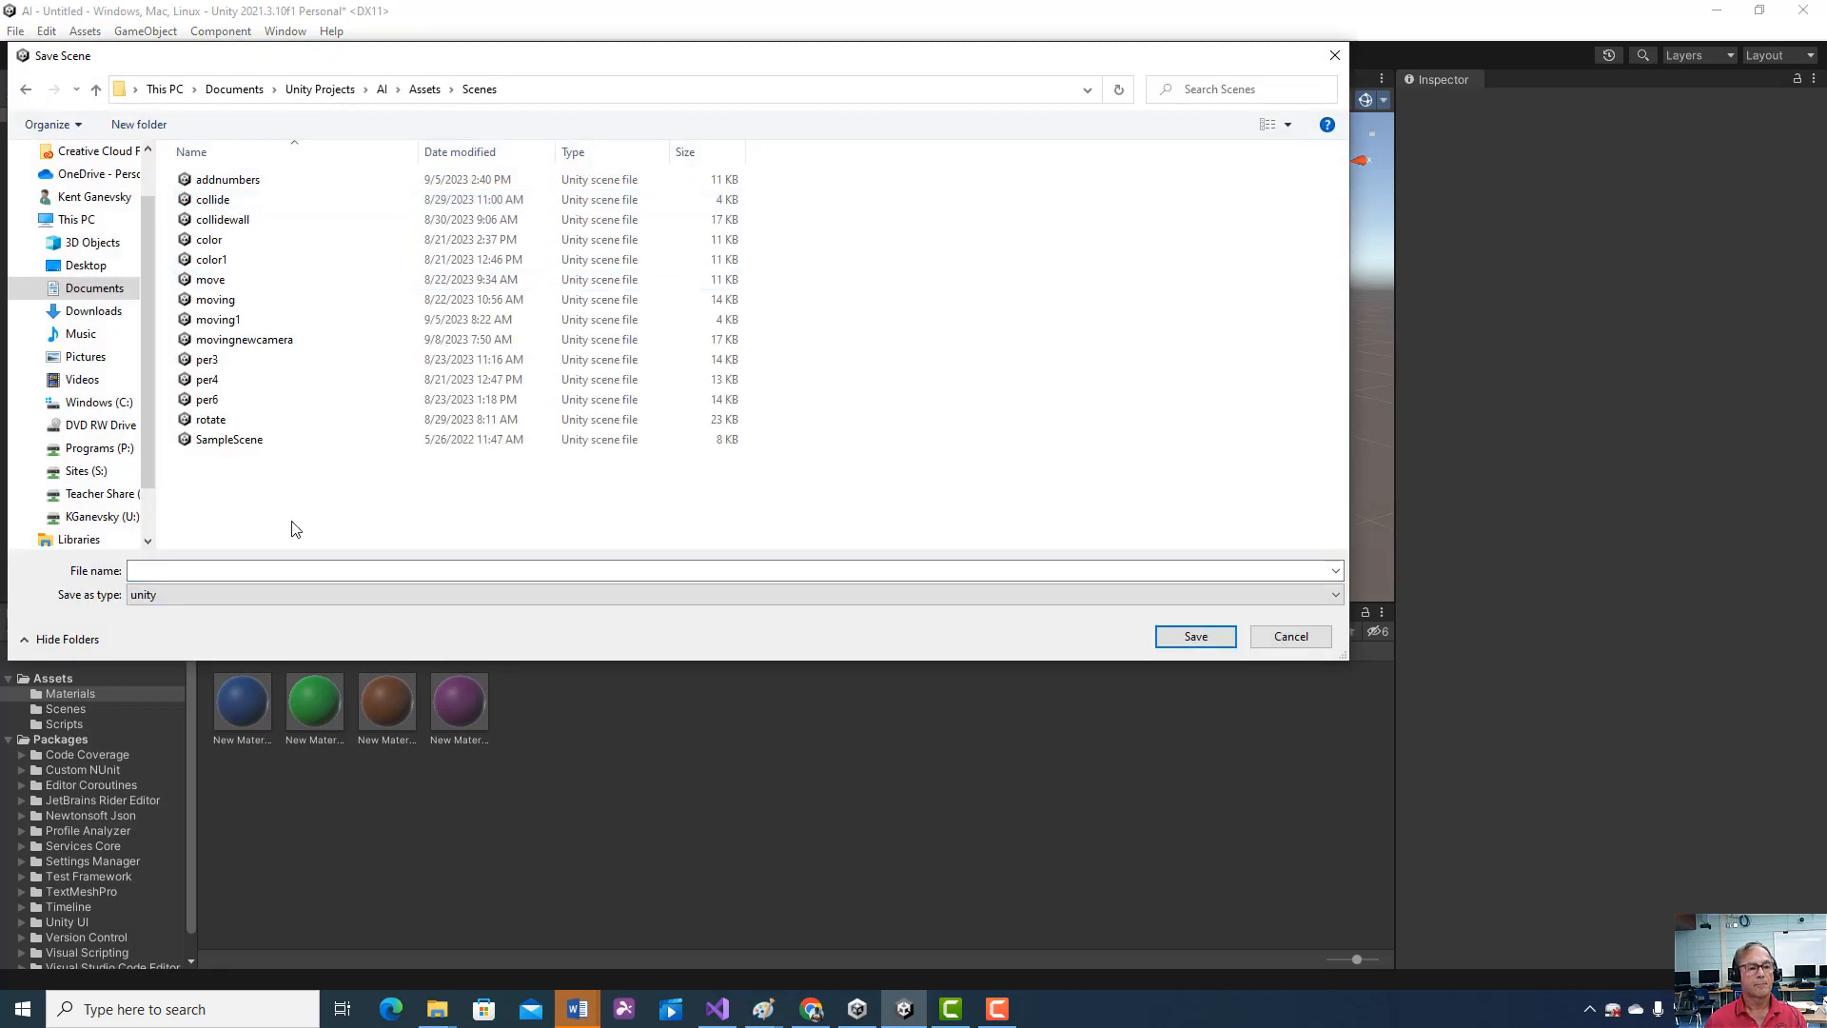
pyautogui.click(180, 572)
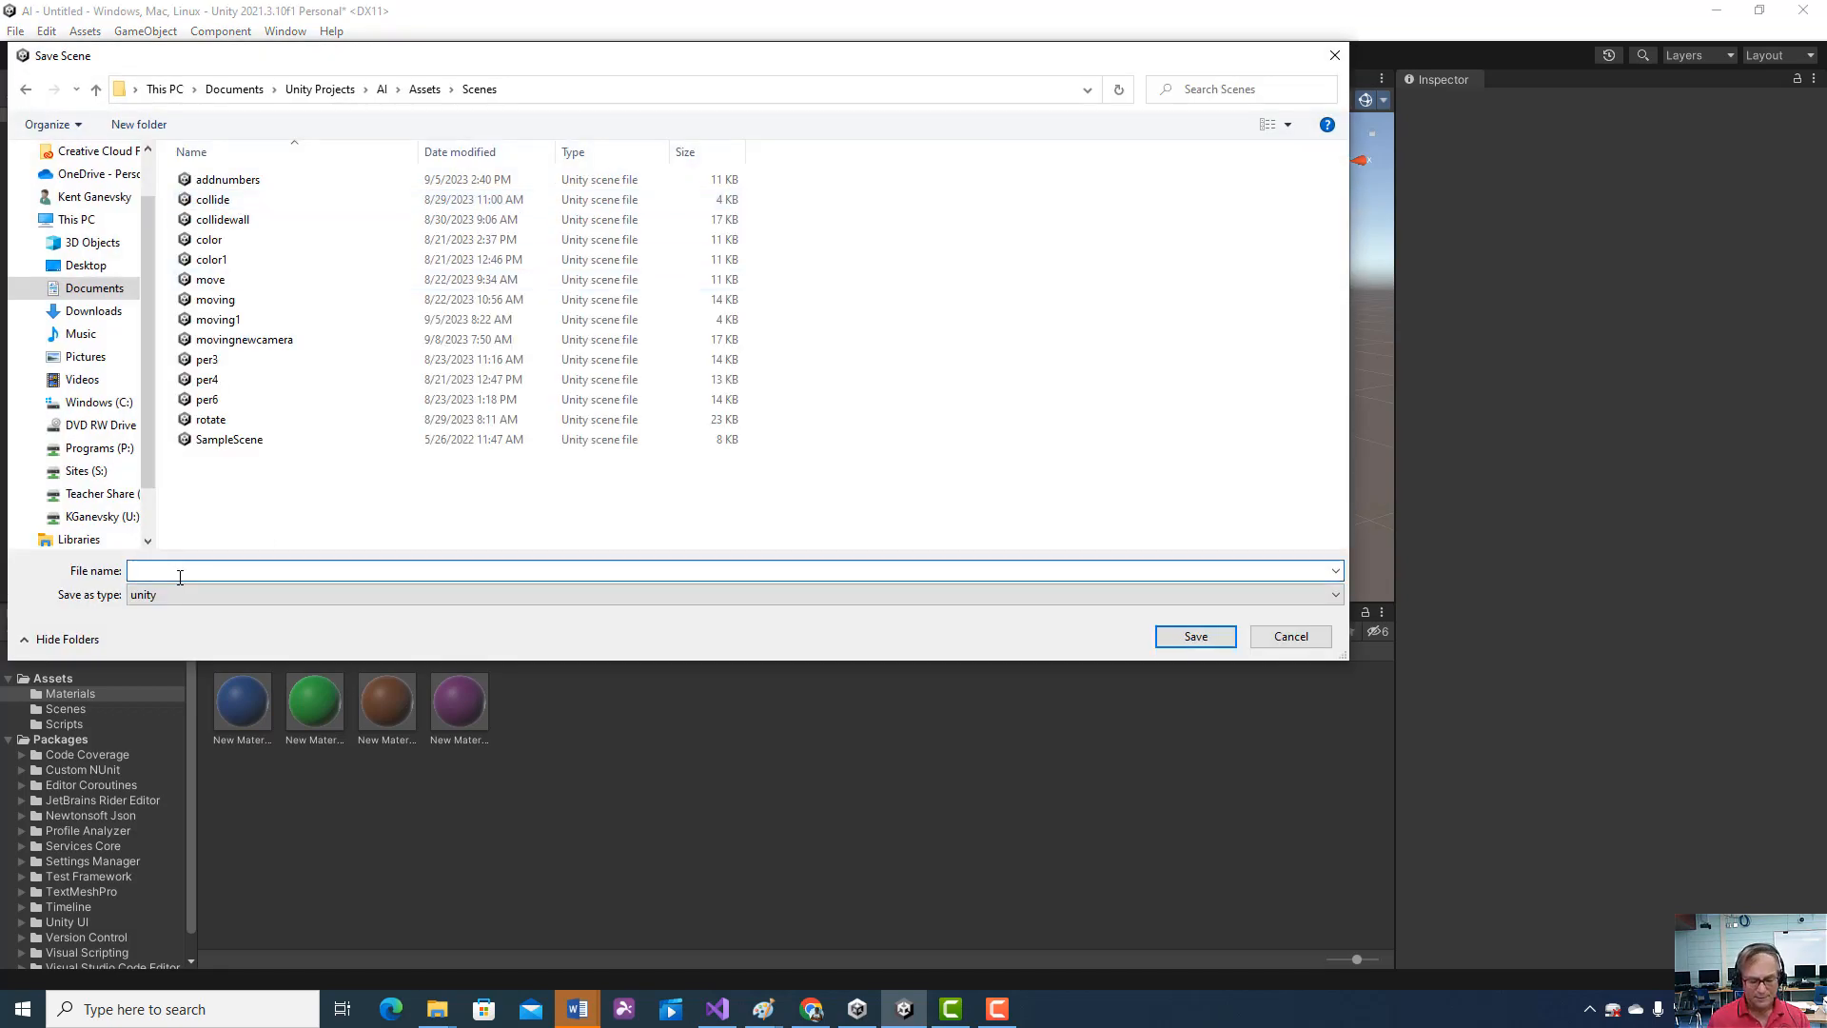
pyautogui.write('gaqnmev')
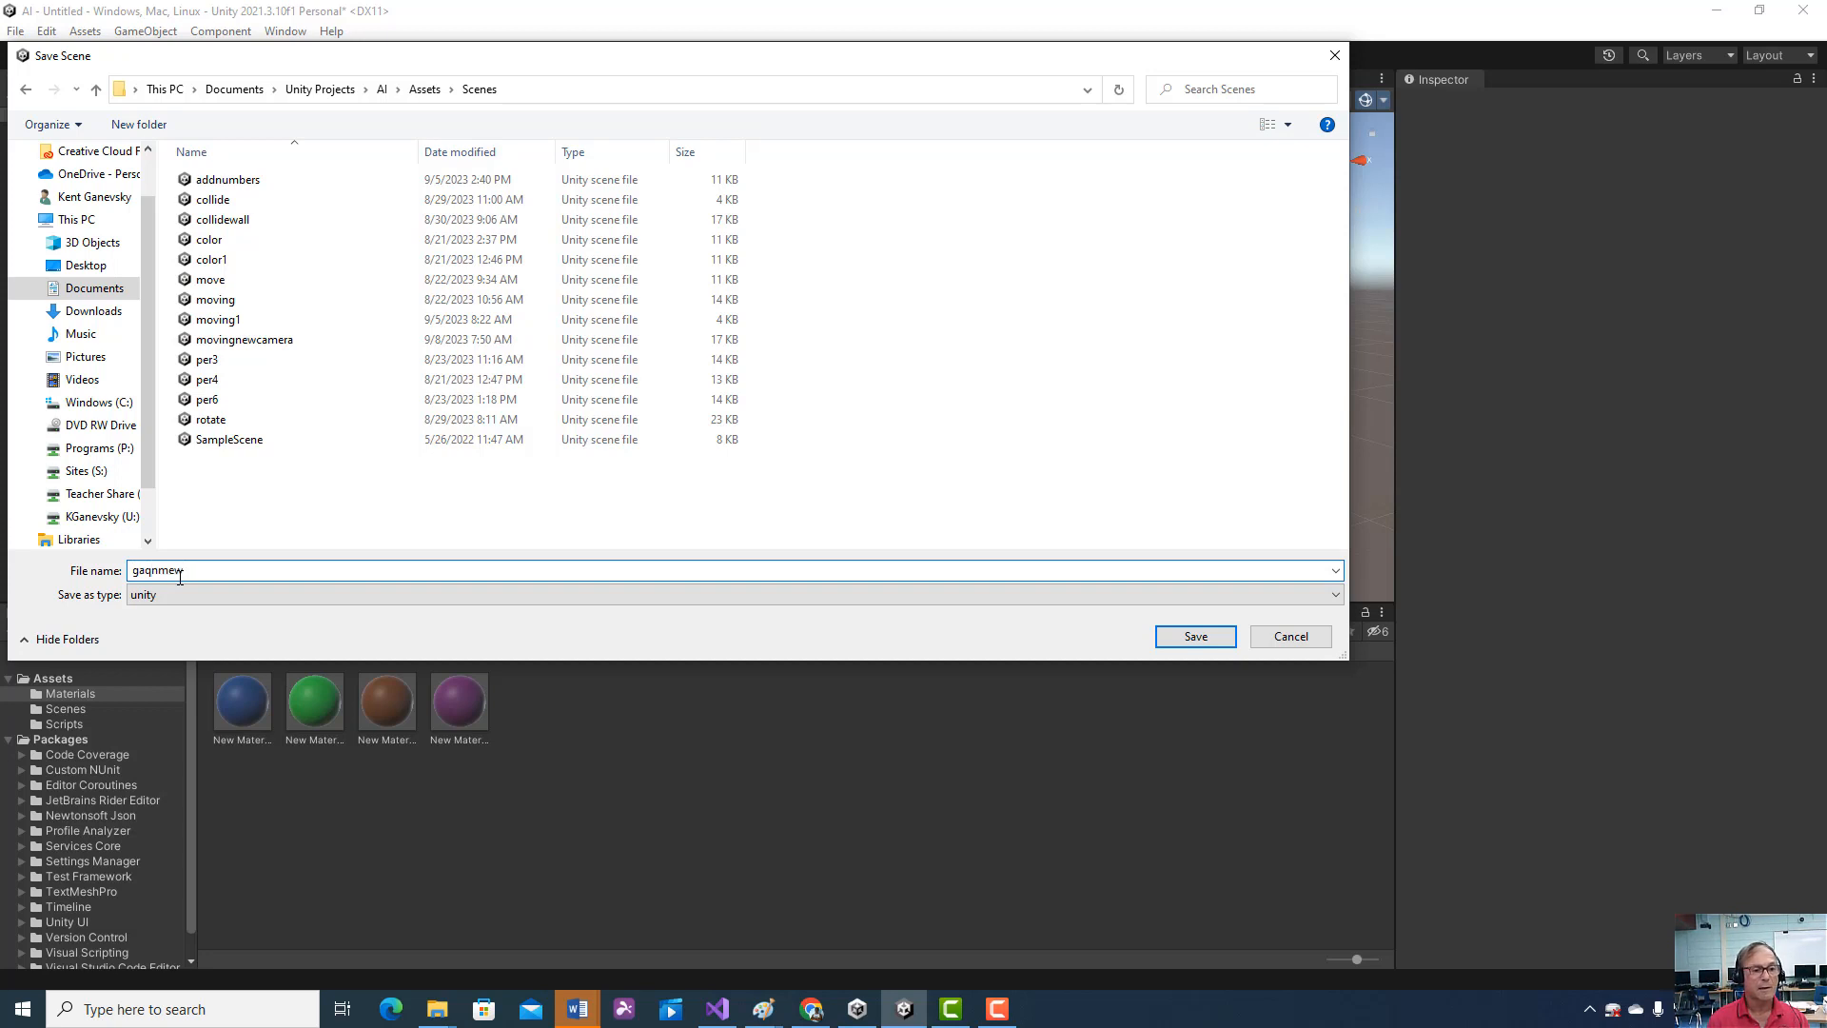
pyautogui.write('mes')
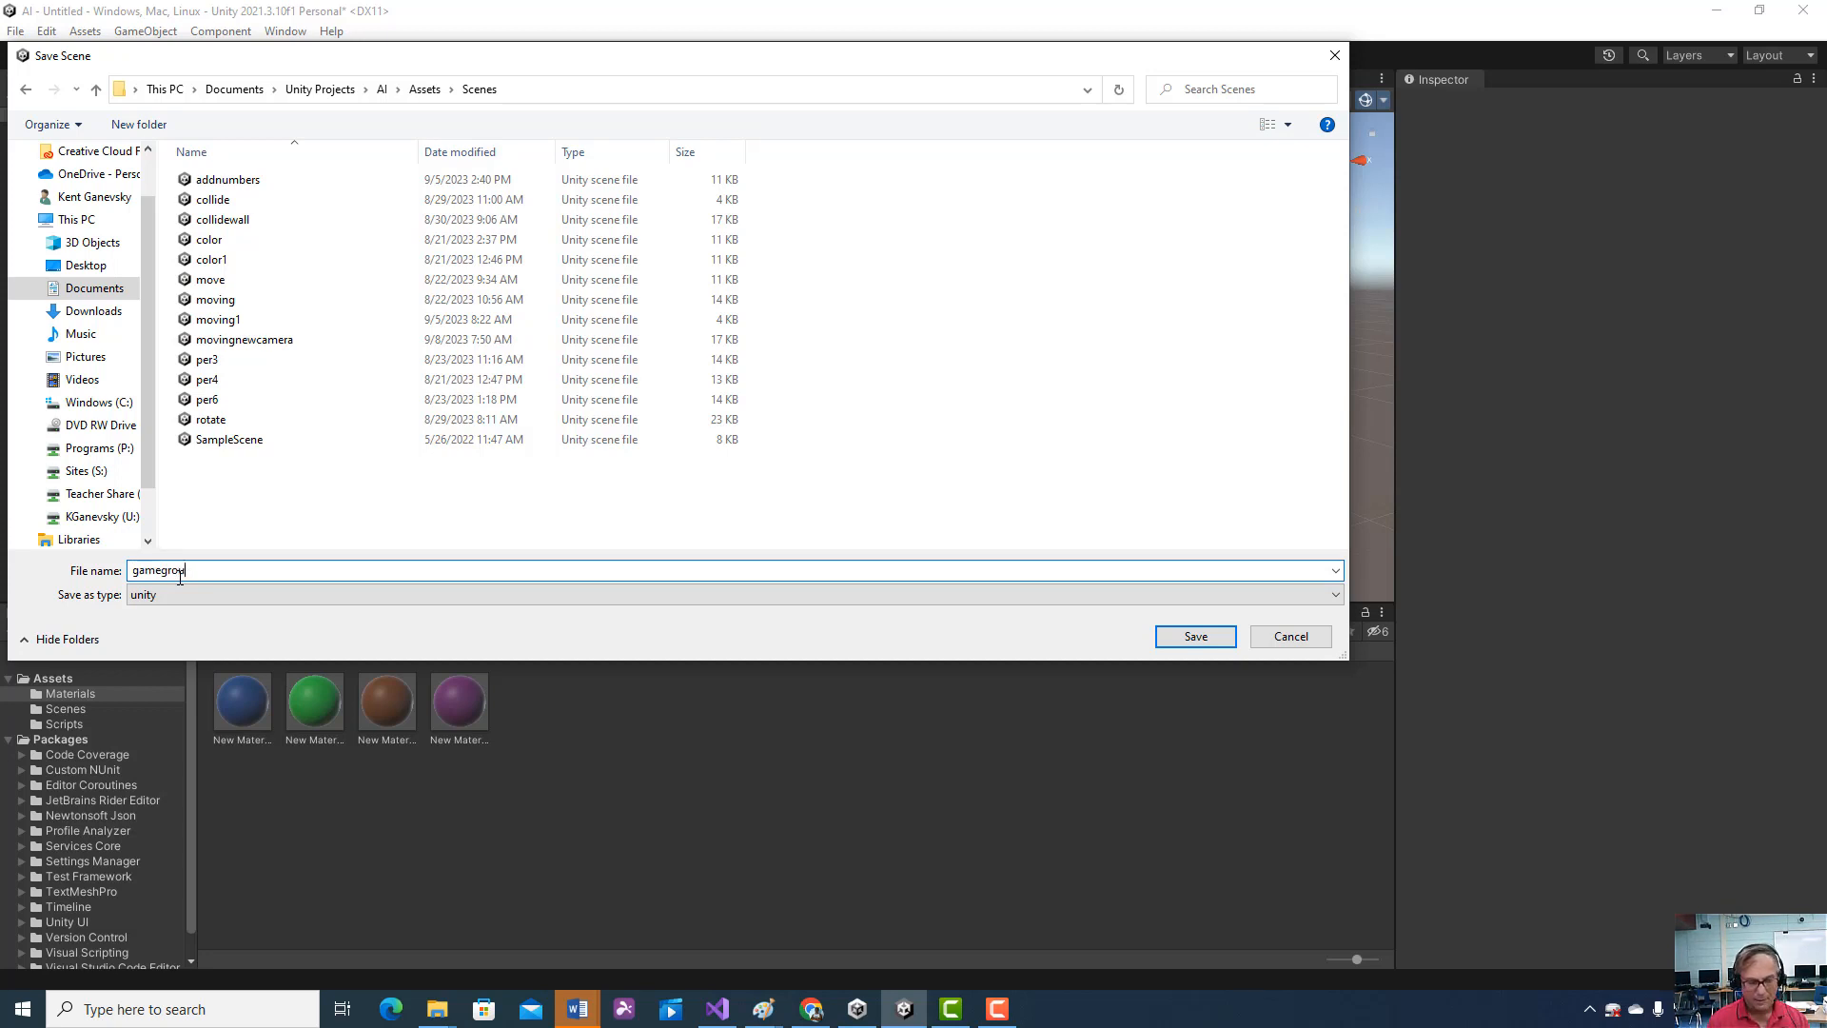
pyautogui.write('nd')
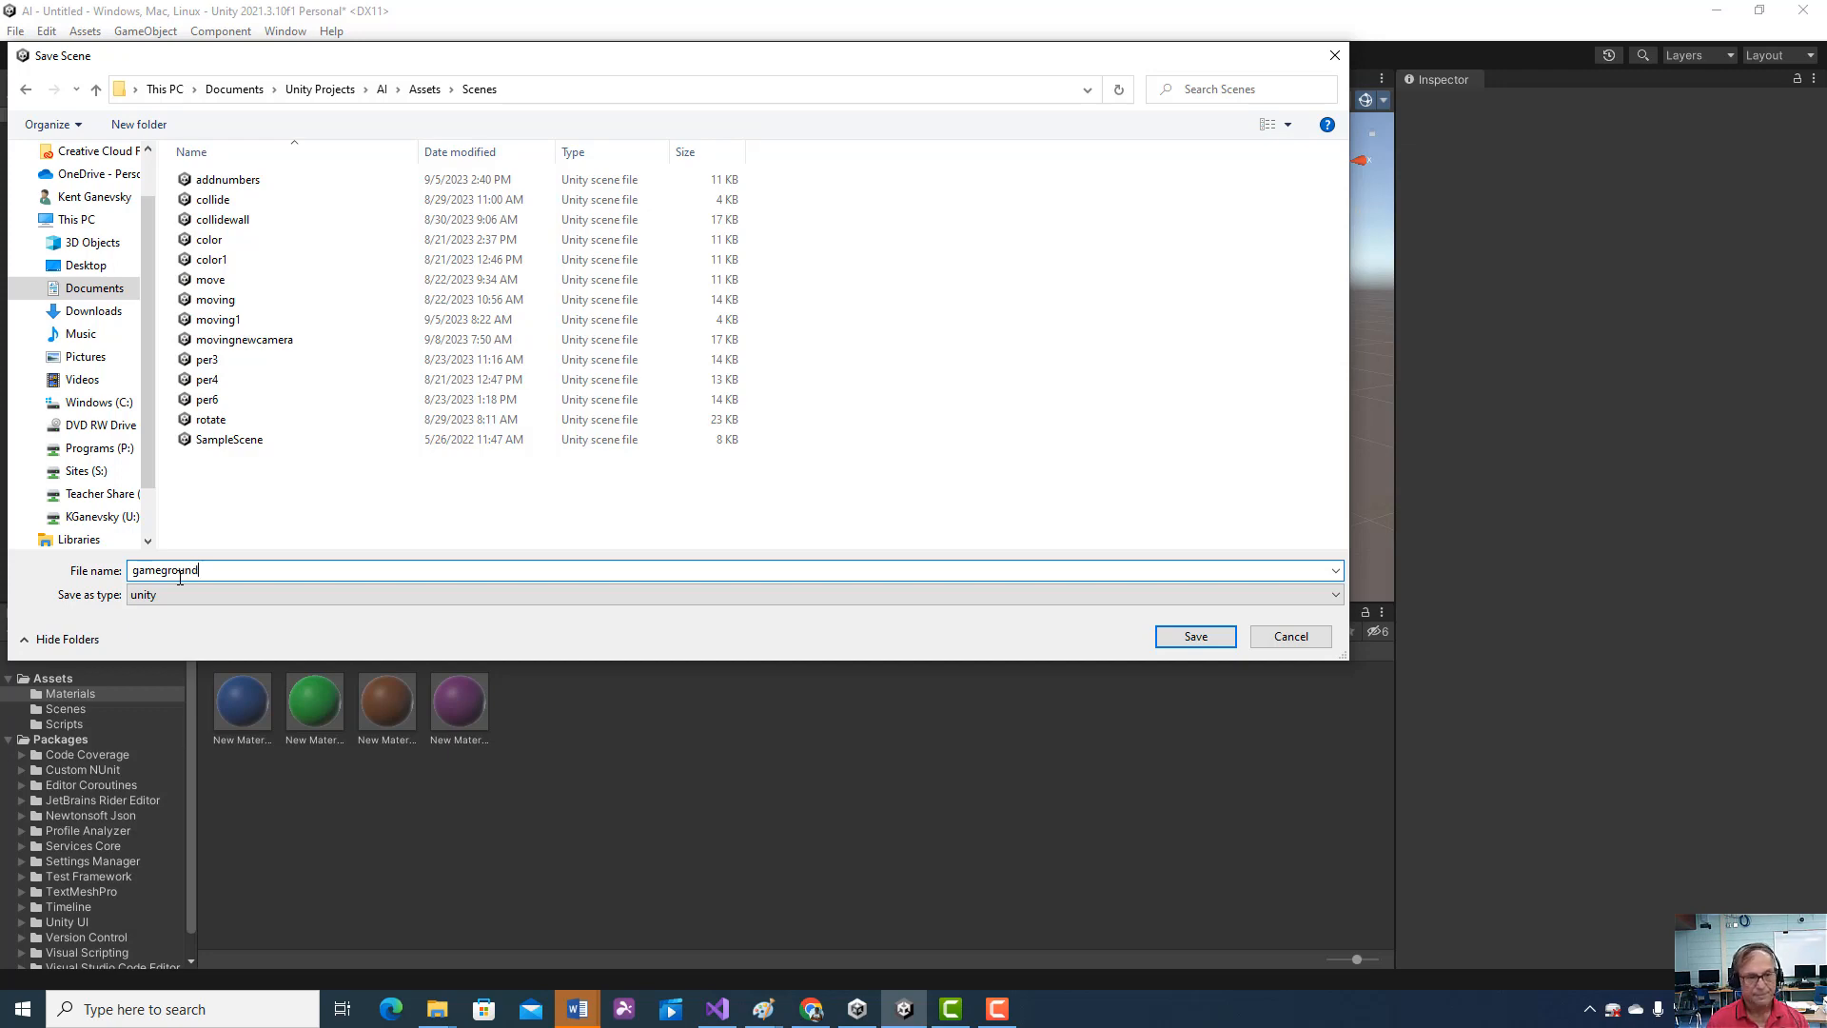
pyautogui.click(1197, 638)
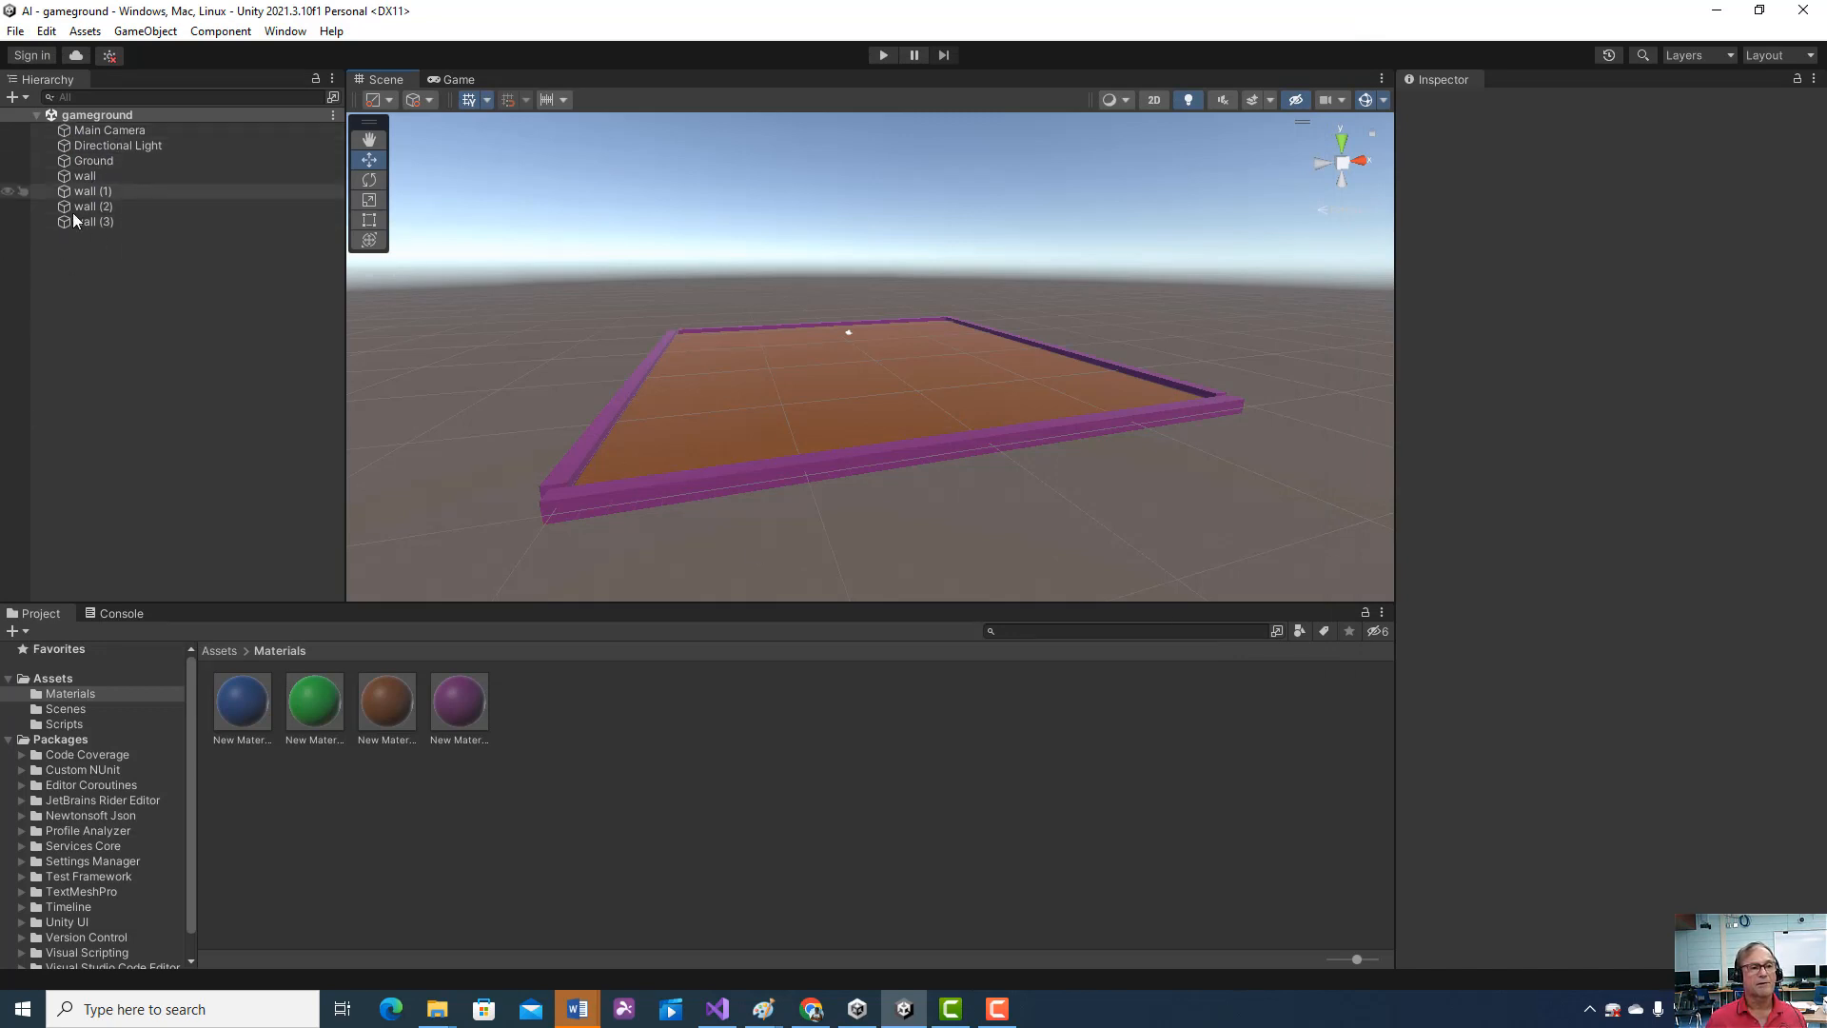
pyautogui.moveTo(93, 222)
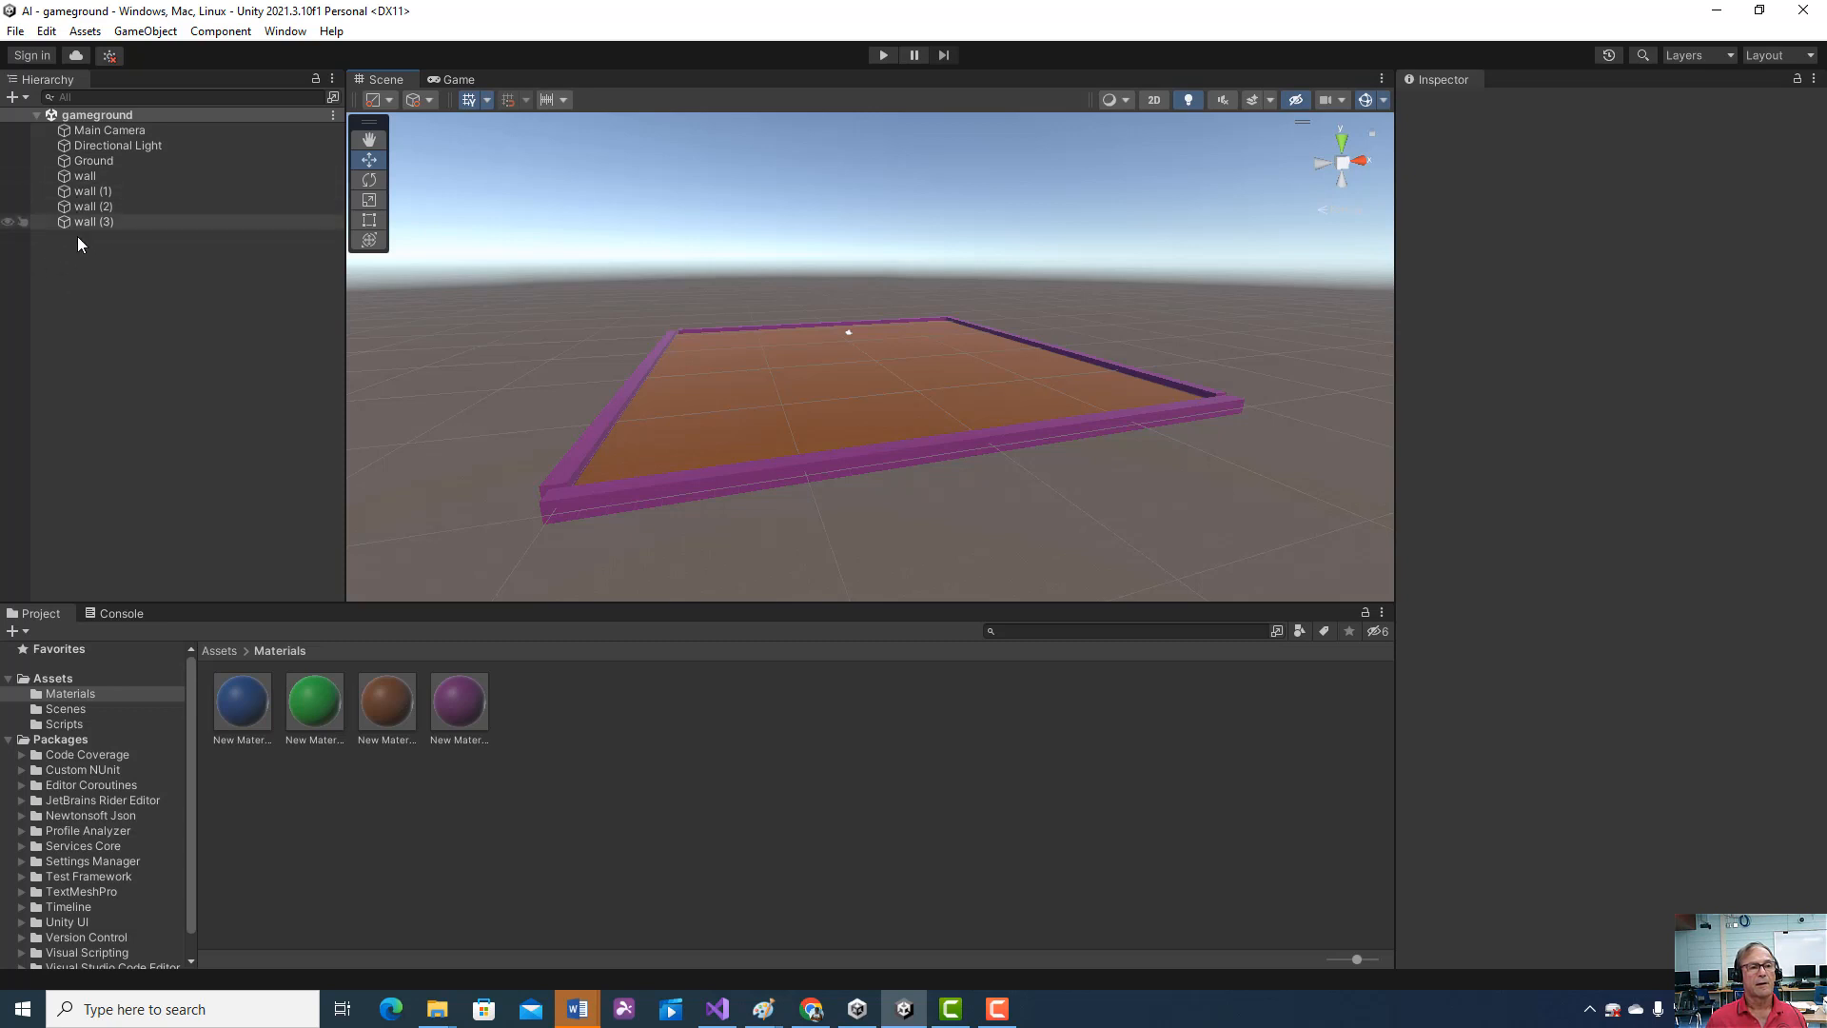
# - Create an empty Hierarchy object and name it 'Walls'
pyautogui.rightClick(84, 273)
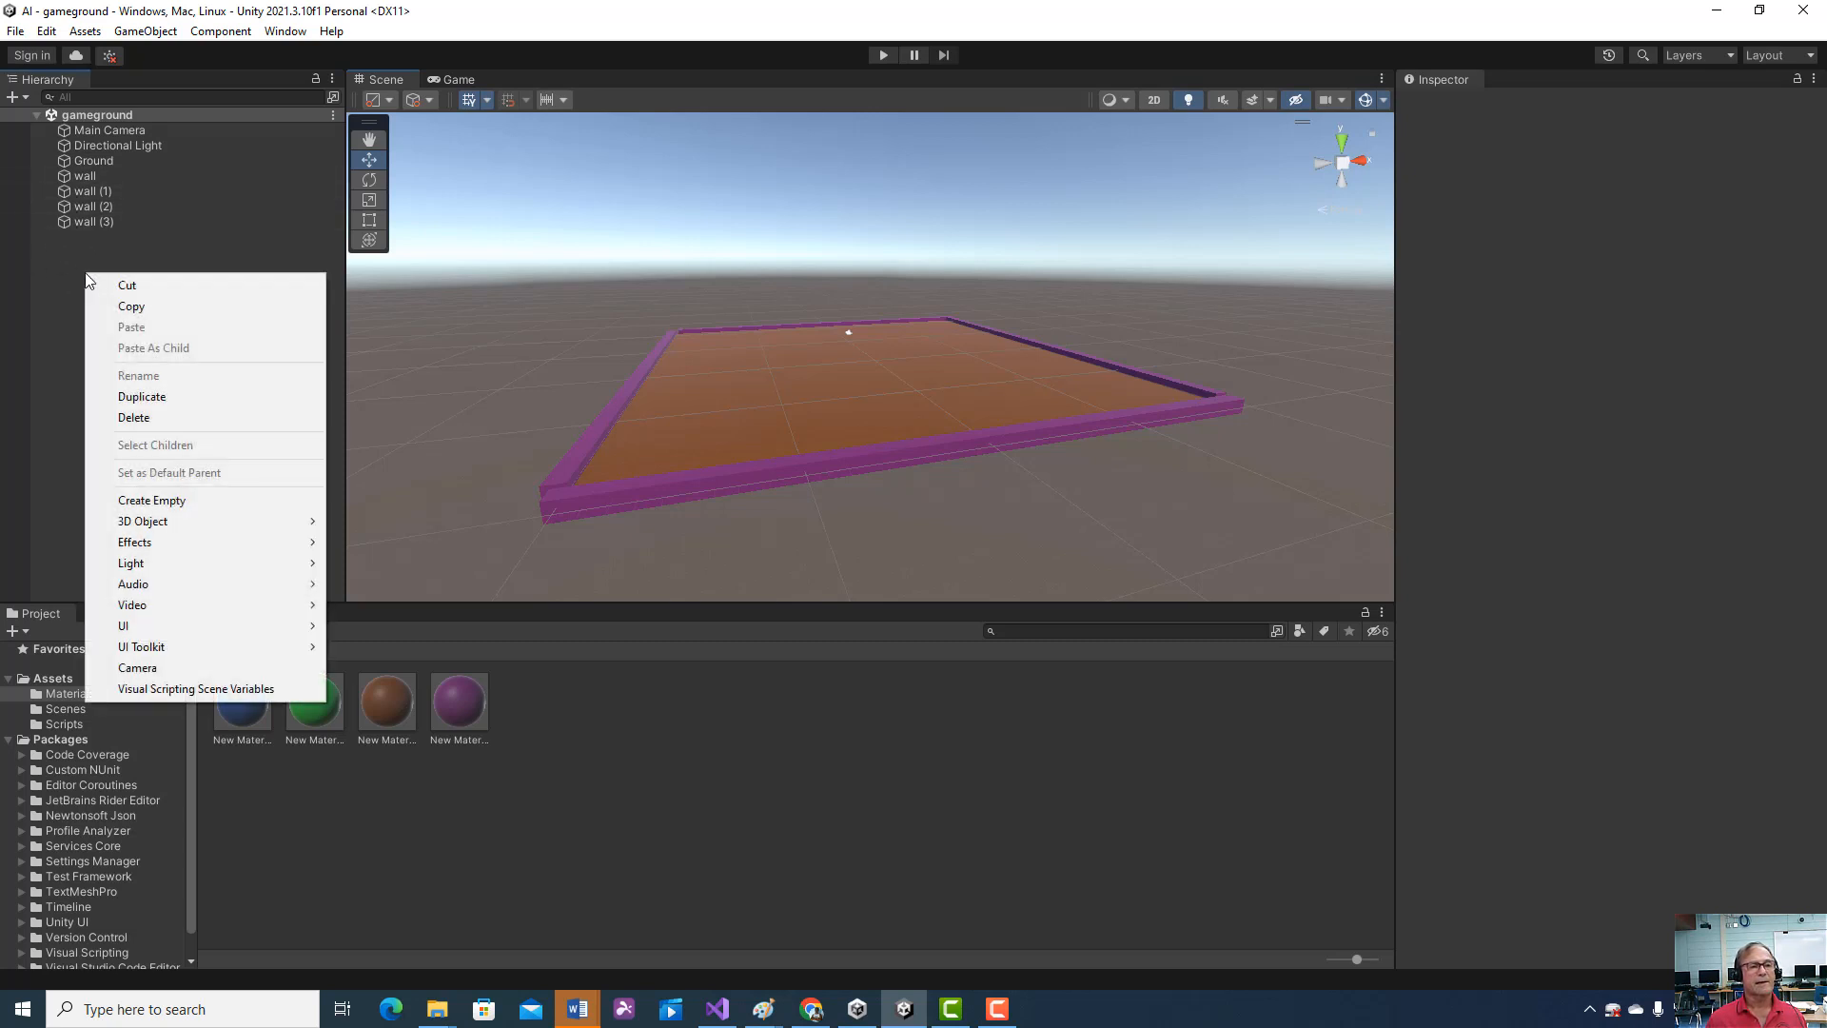
pyautogui.click(199, 492)
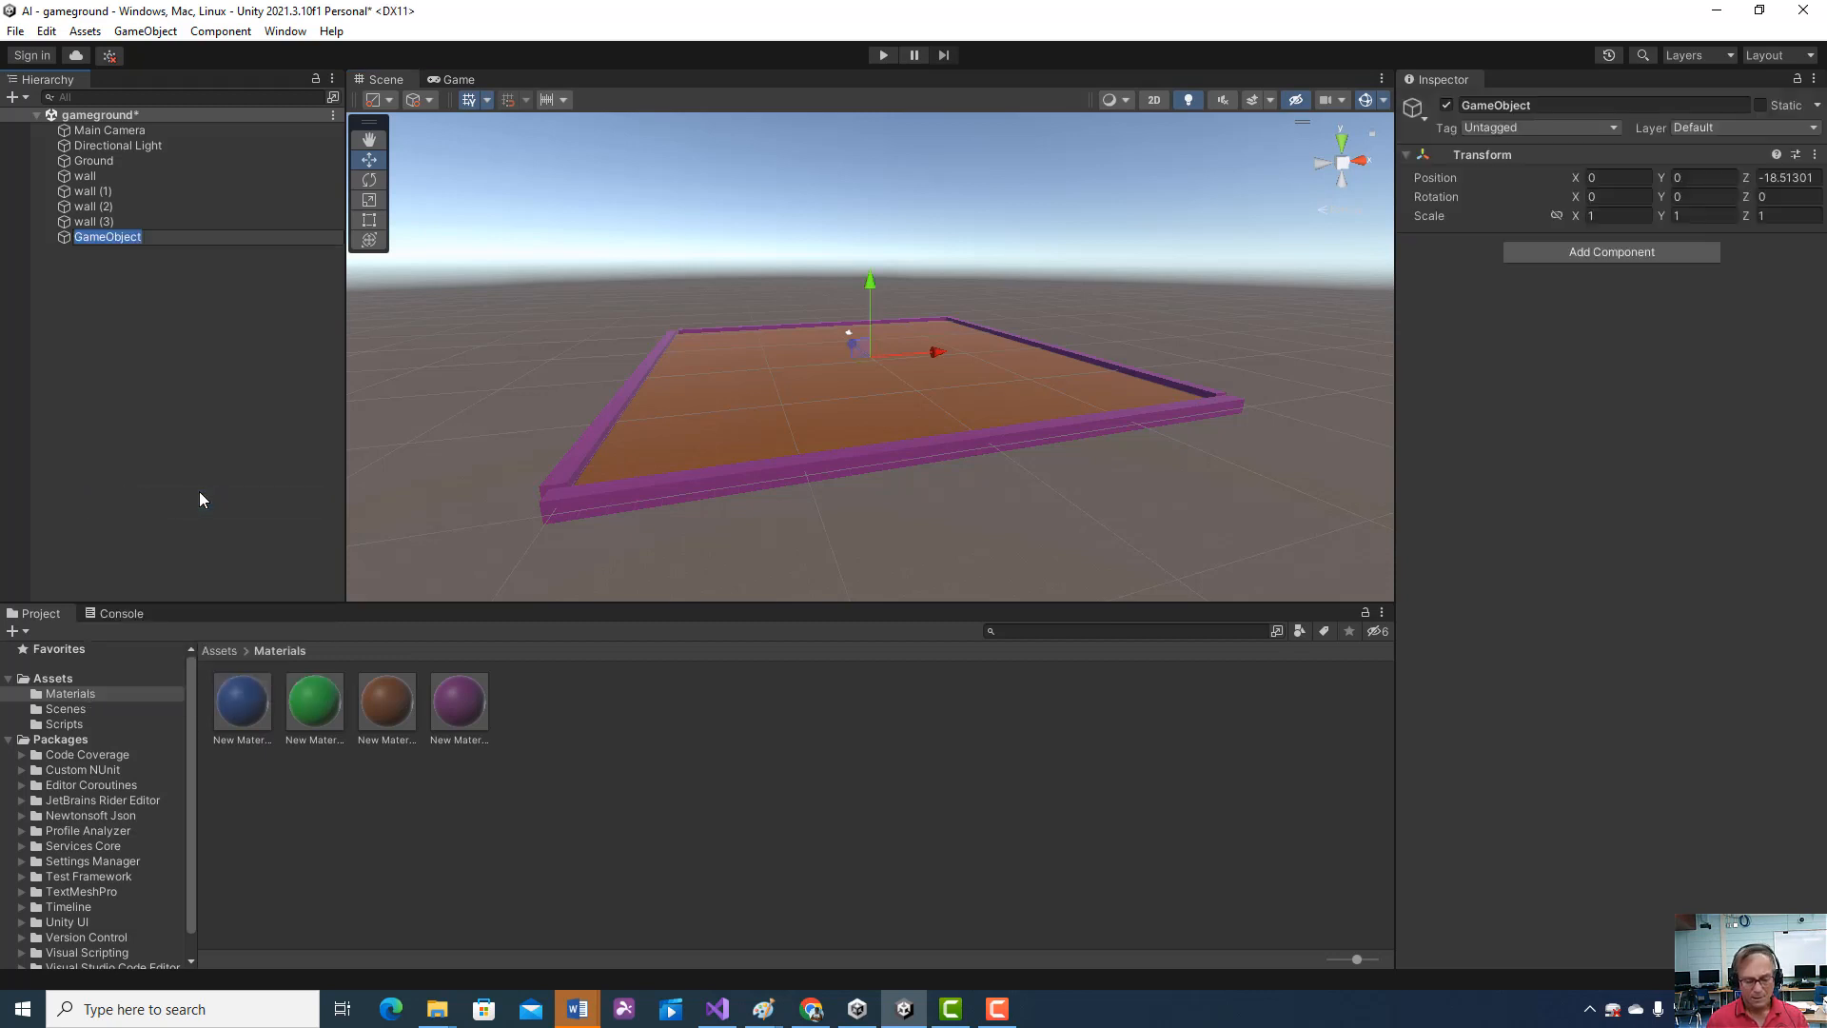
pyautogui.press('BackSpace')
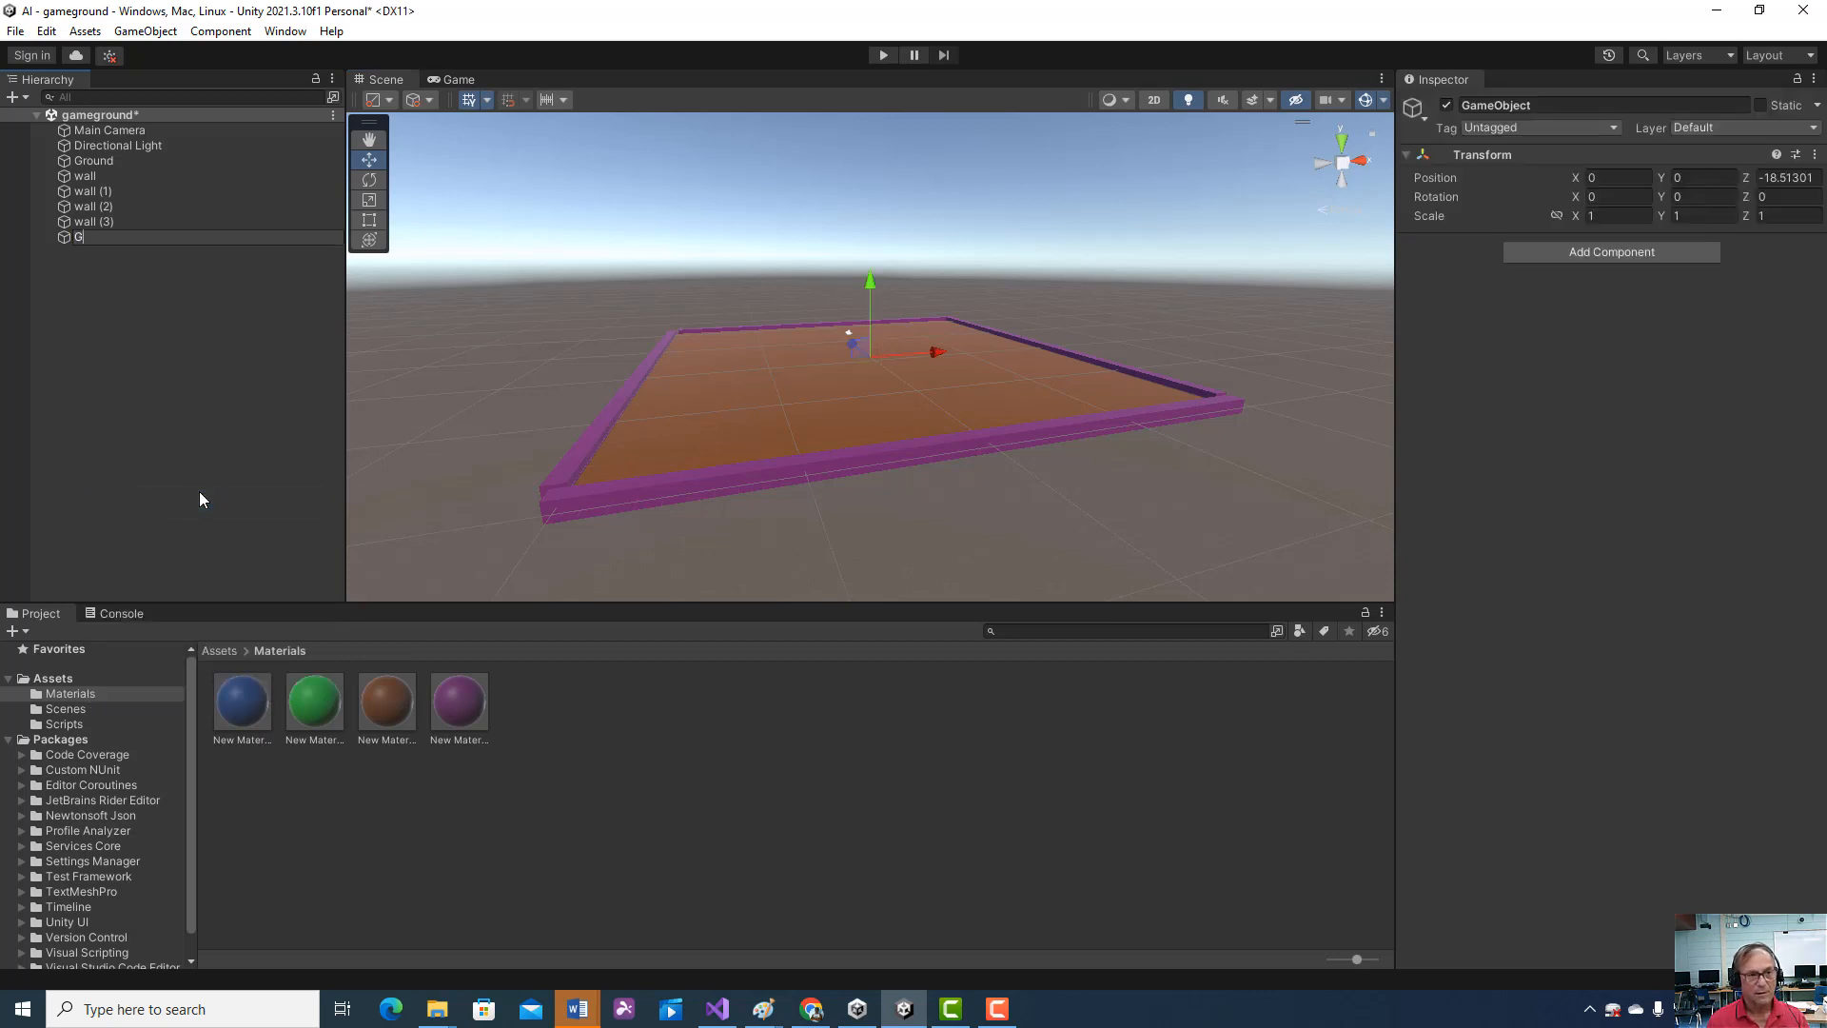
pyautogui.write('W')
pyautogui.write('alls')
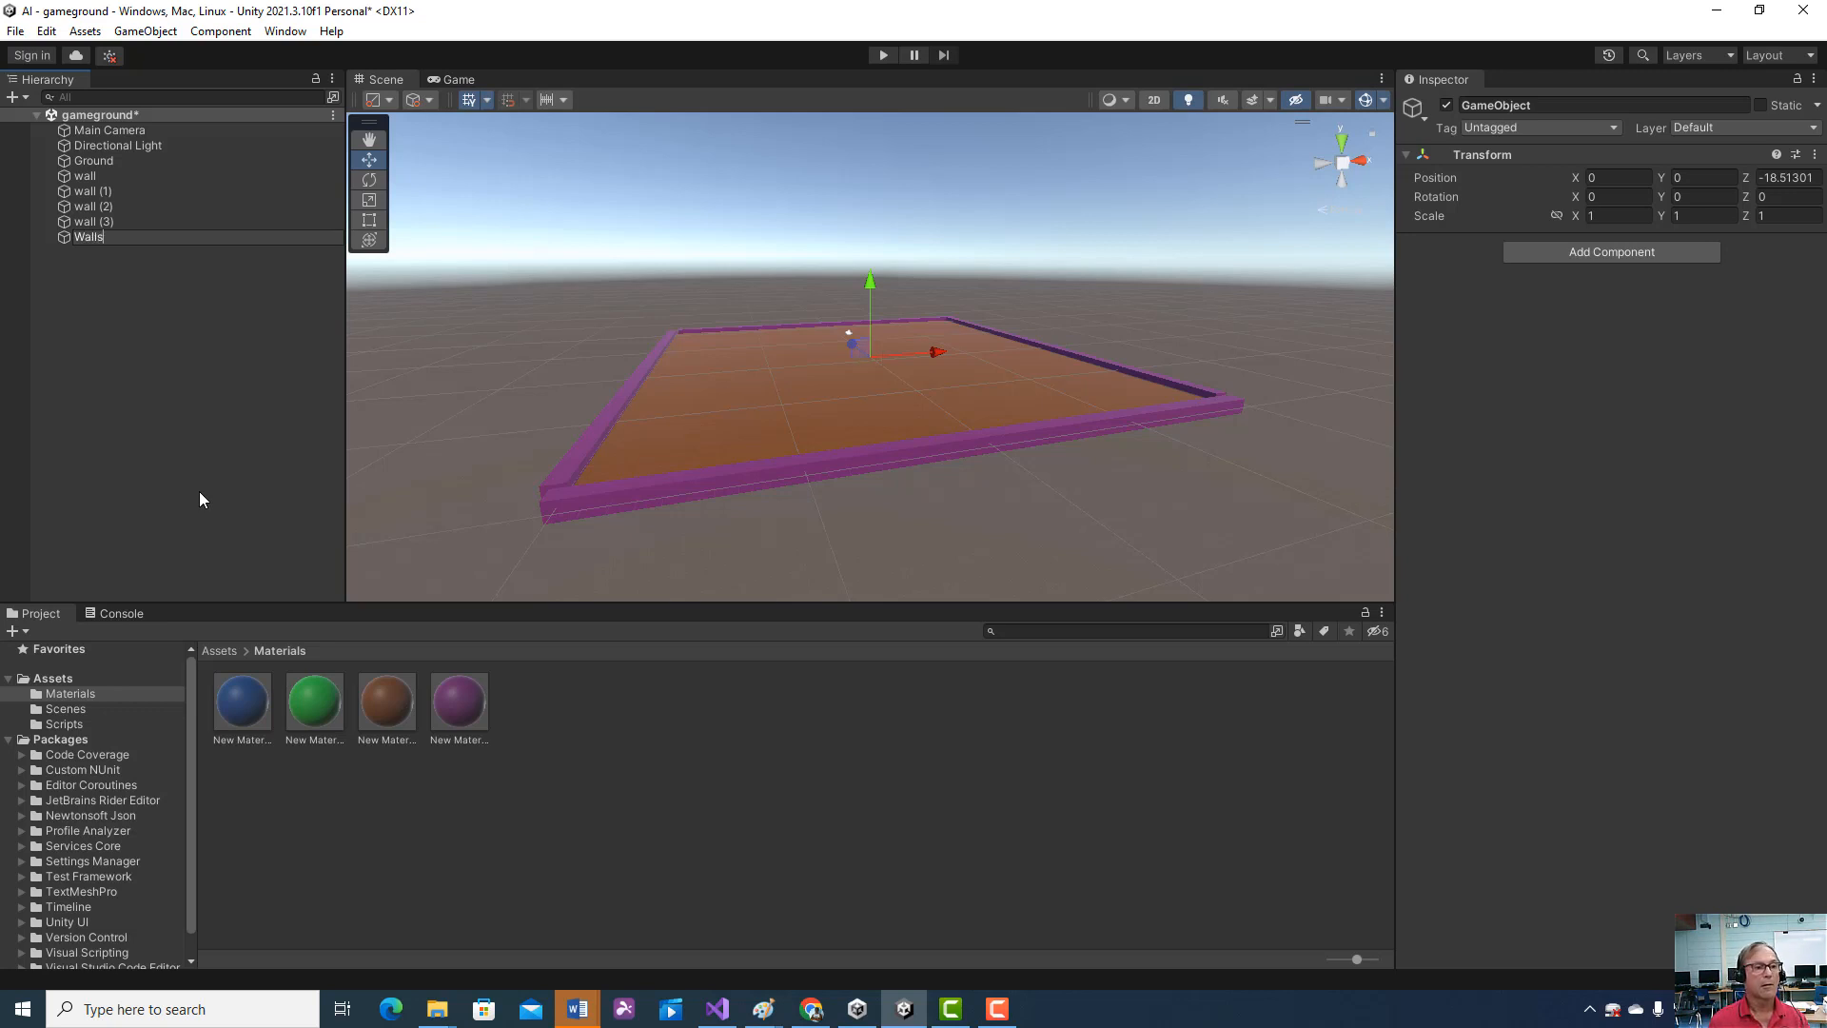
pyautogui.click(175, 428)
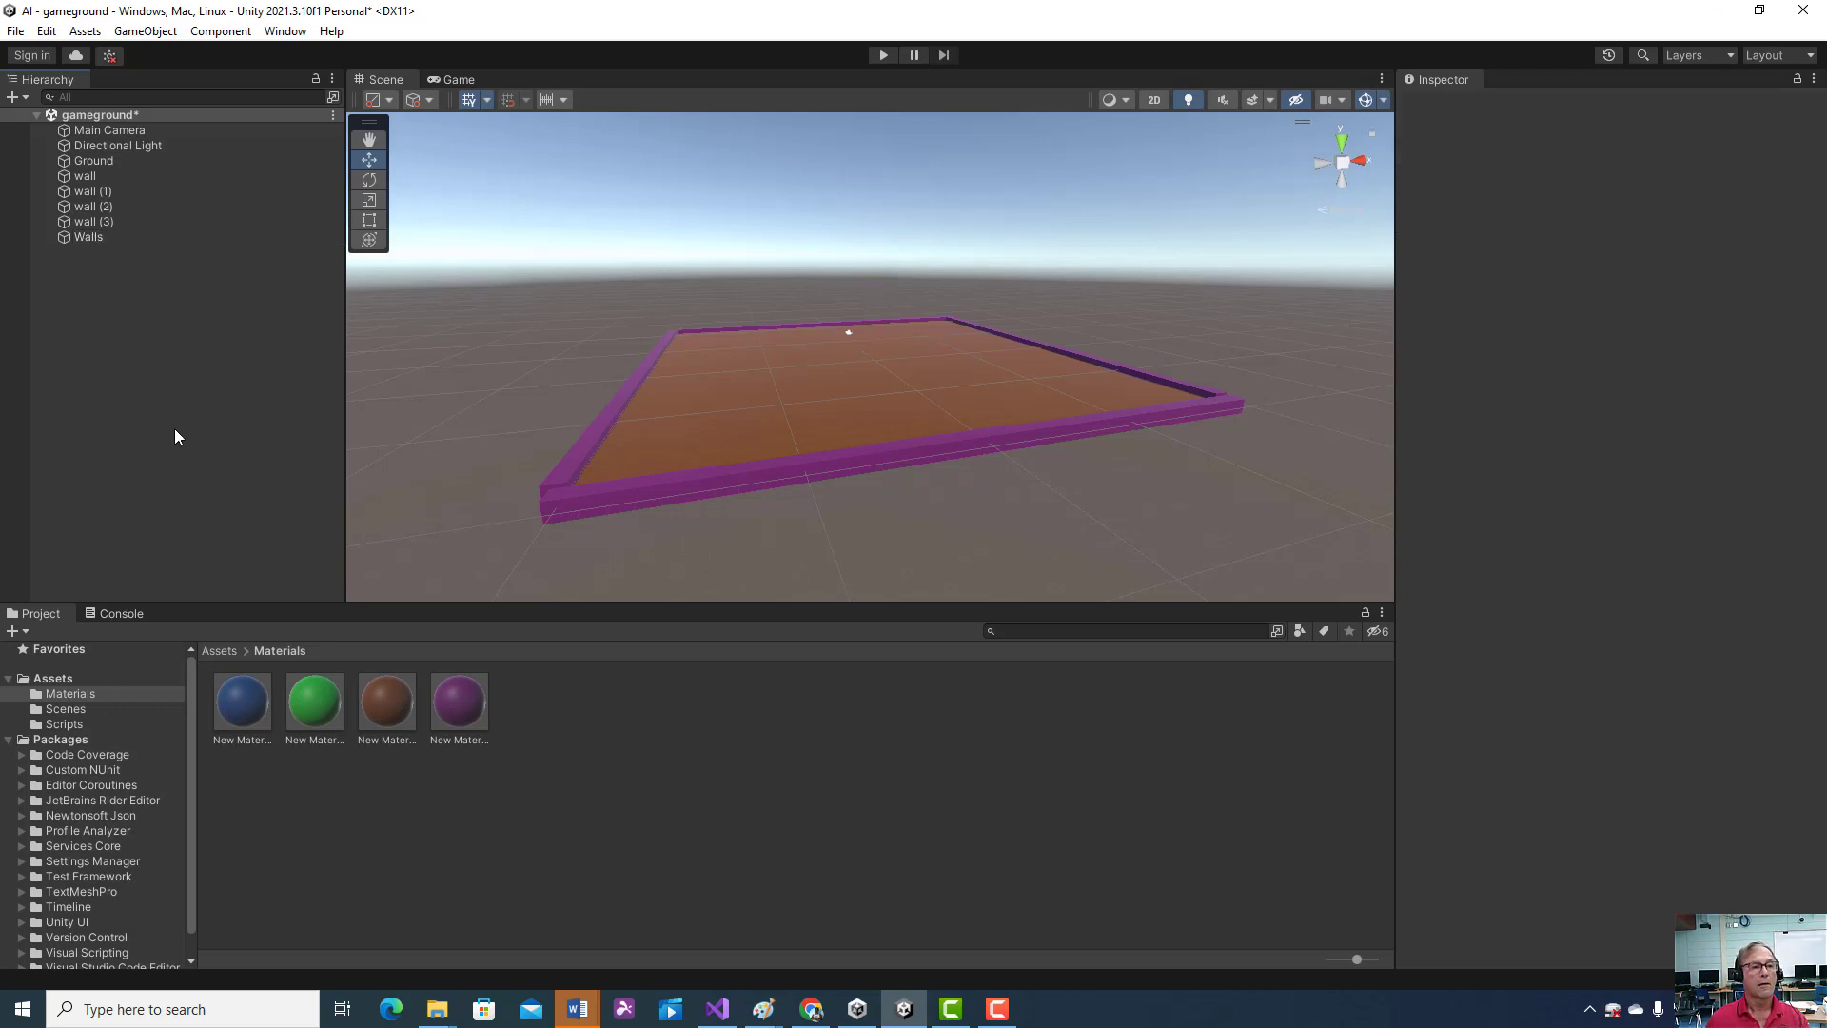
# - Nest the four purple walls under 'Walls' and leave the group collapsed
pyautogui.click(107, 175)
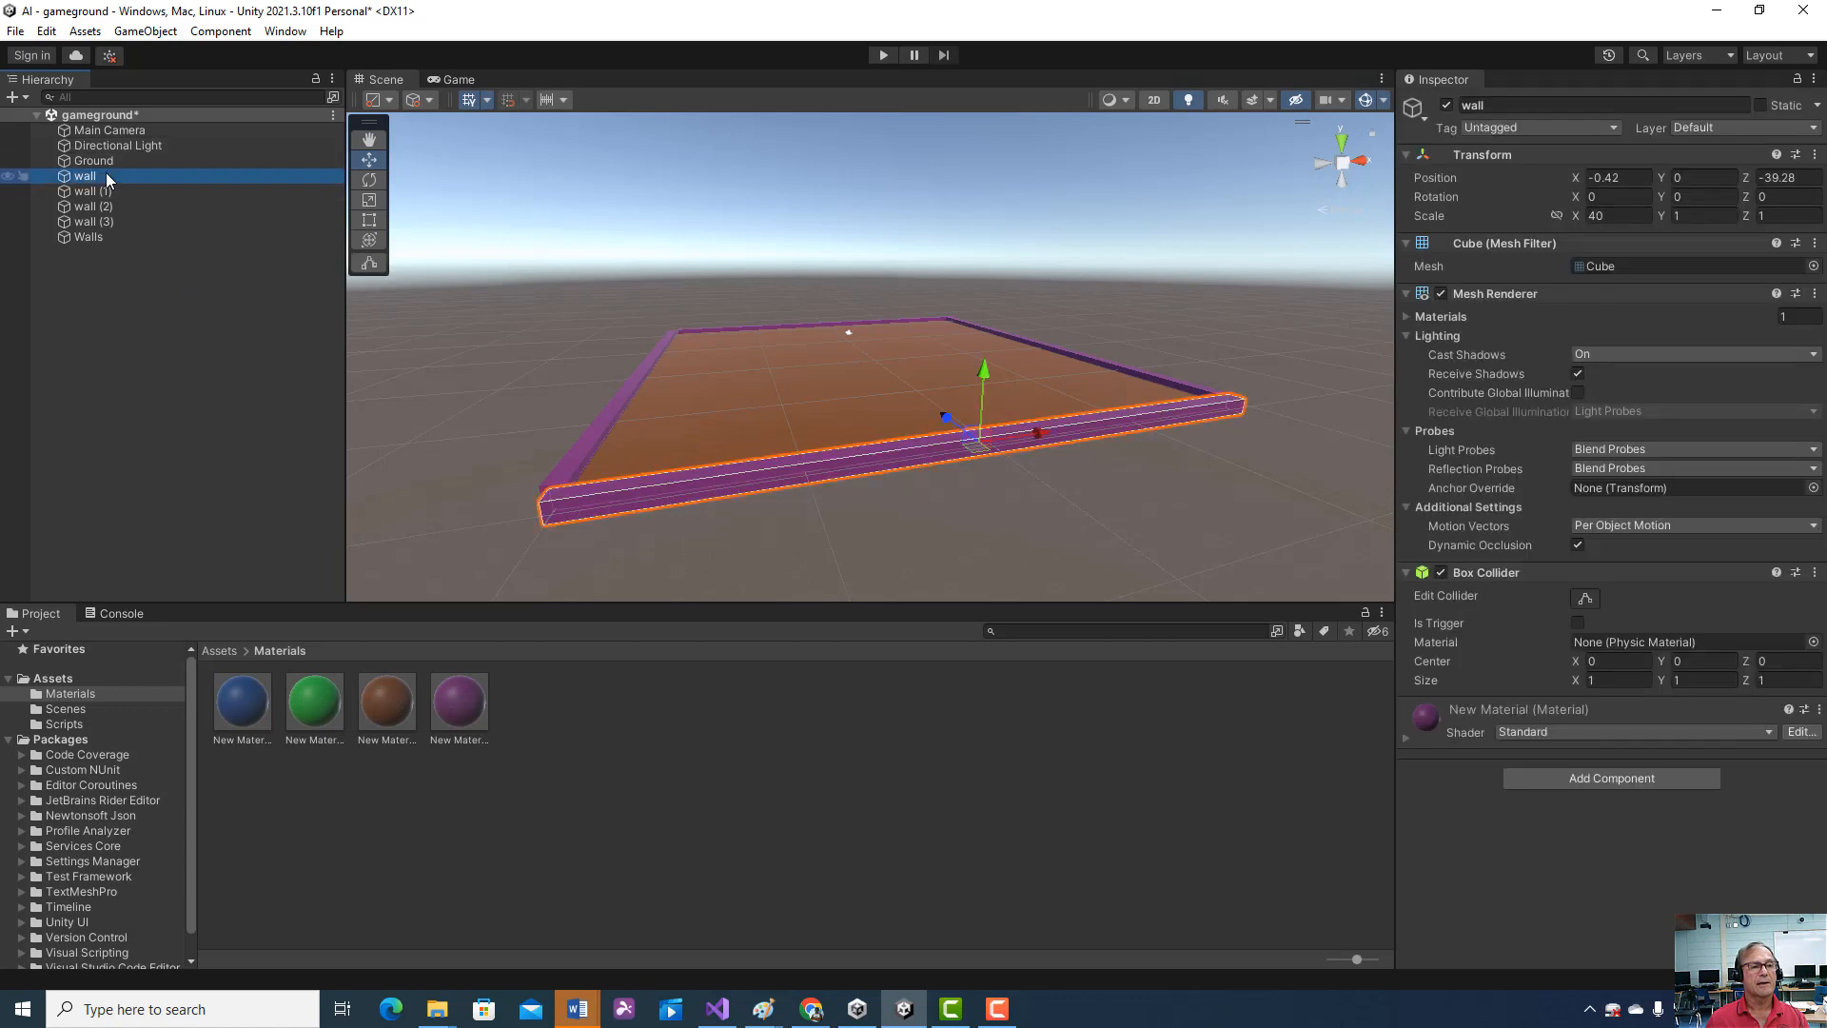
pyautogui.keyDown('shift'); pyautogui.click(115, 224); pyautogui.keyUp('shift')
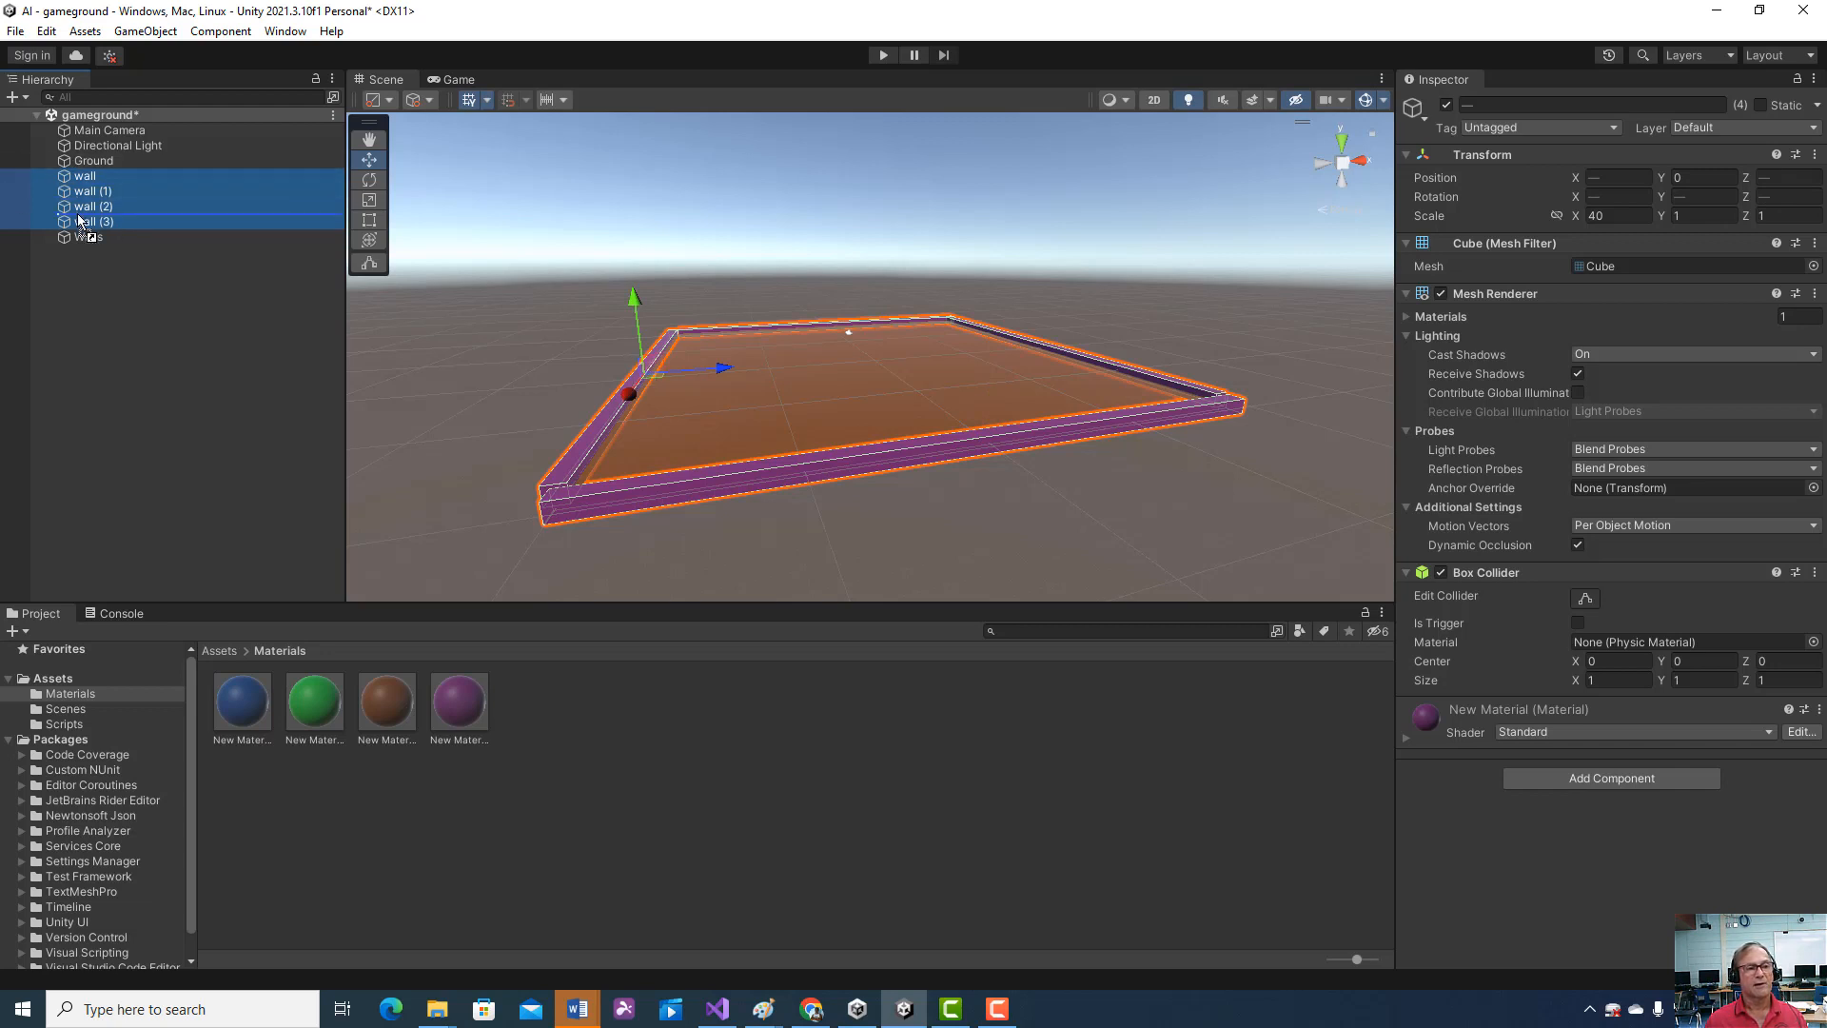
pyautogui.moveTo(79, 219); pyautogui.dragTo(87, 238)
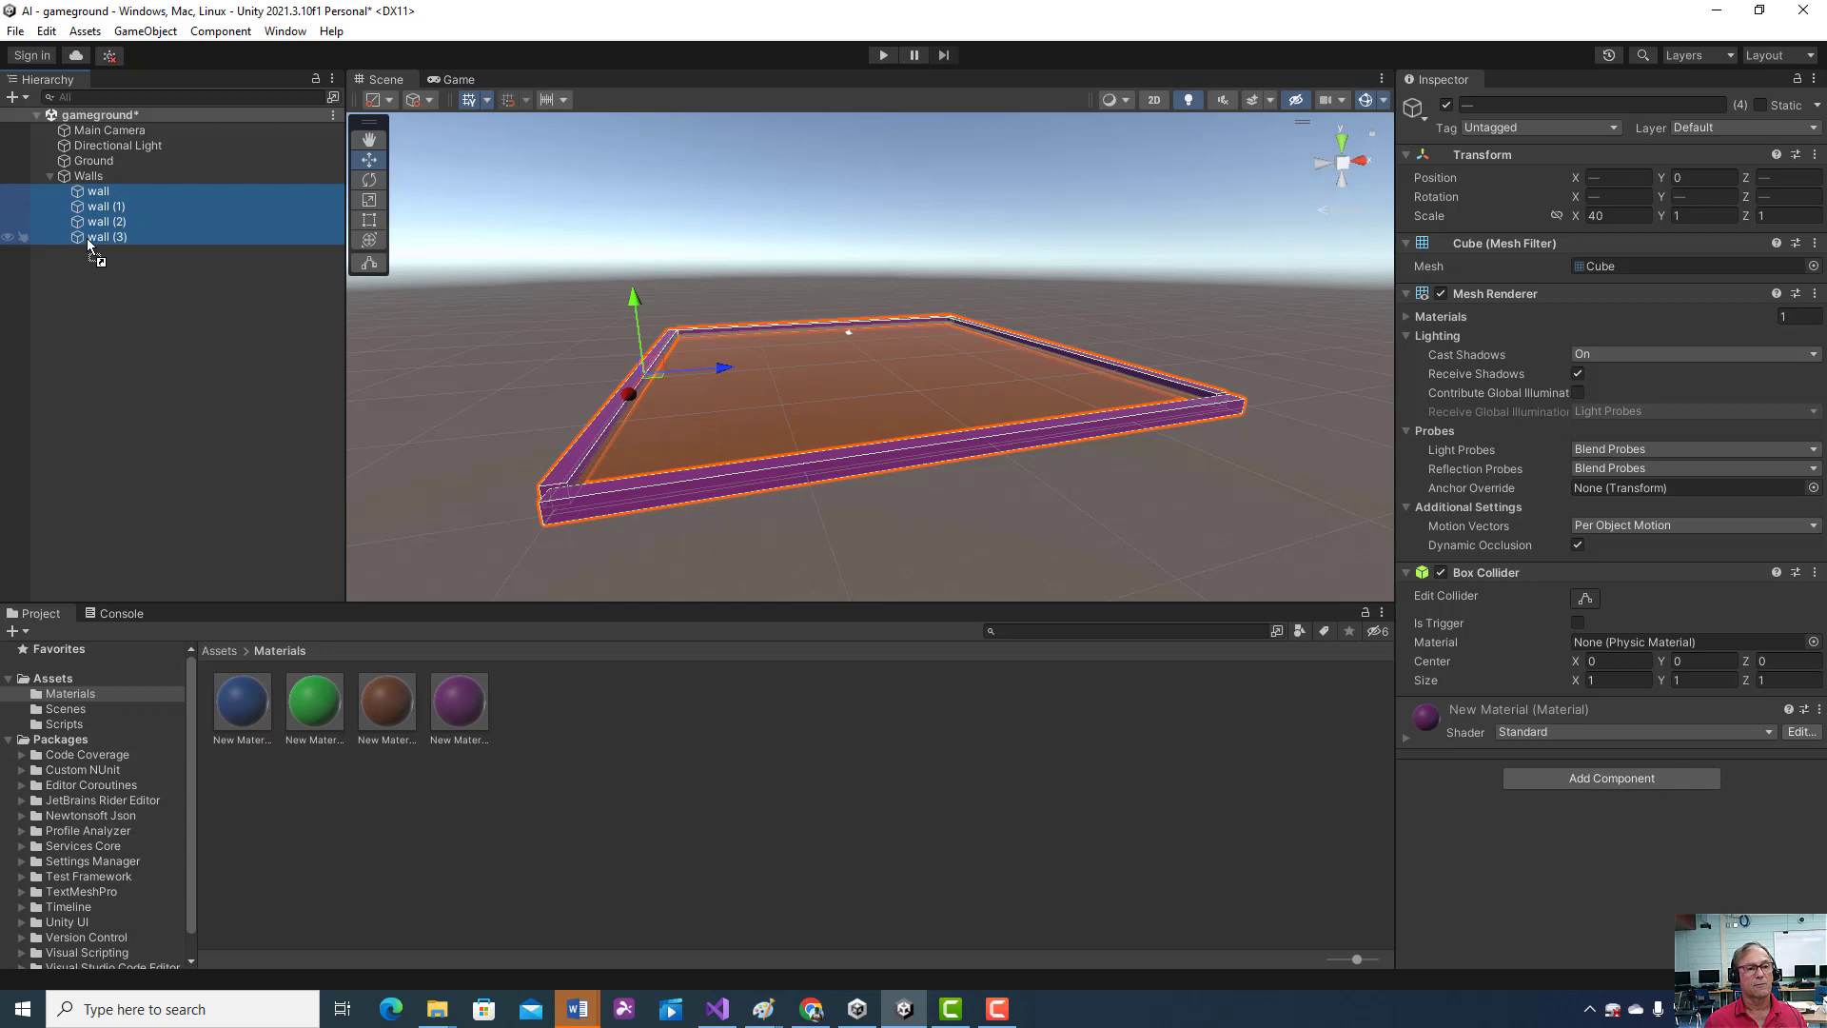
pyautogui.click(49, 175)
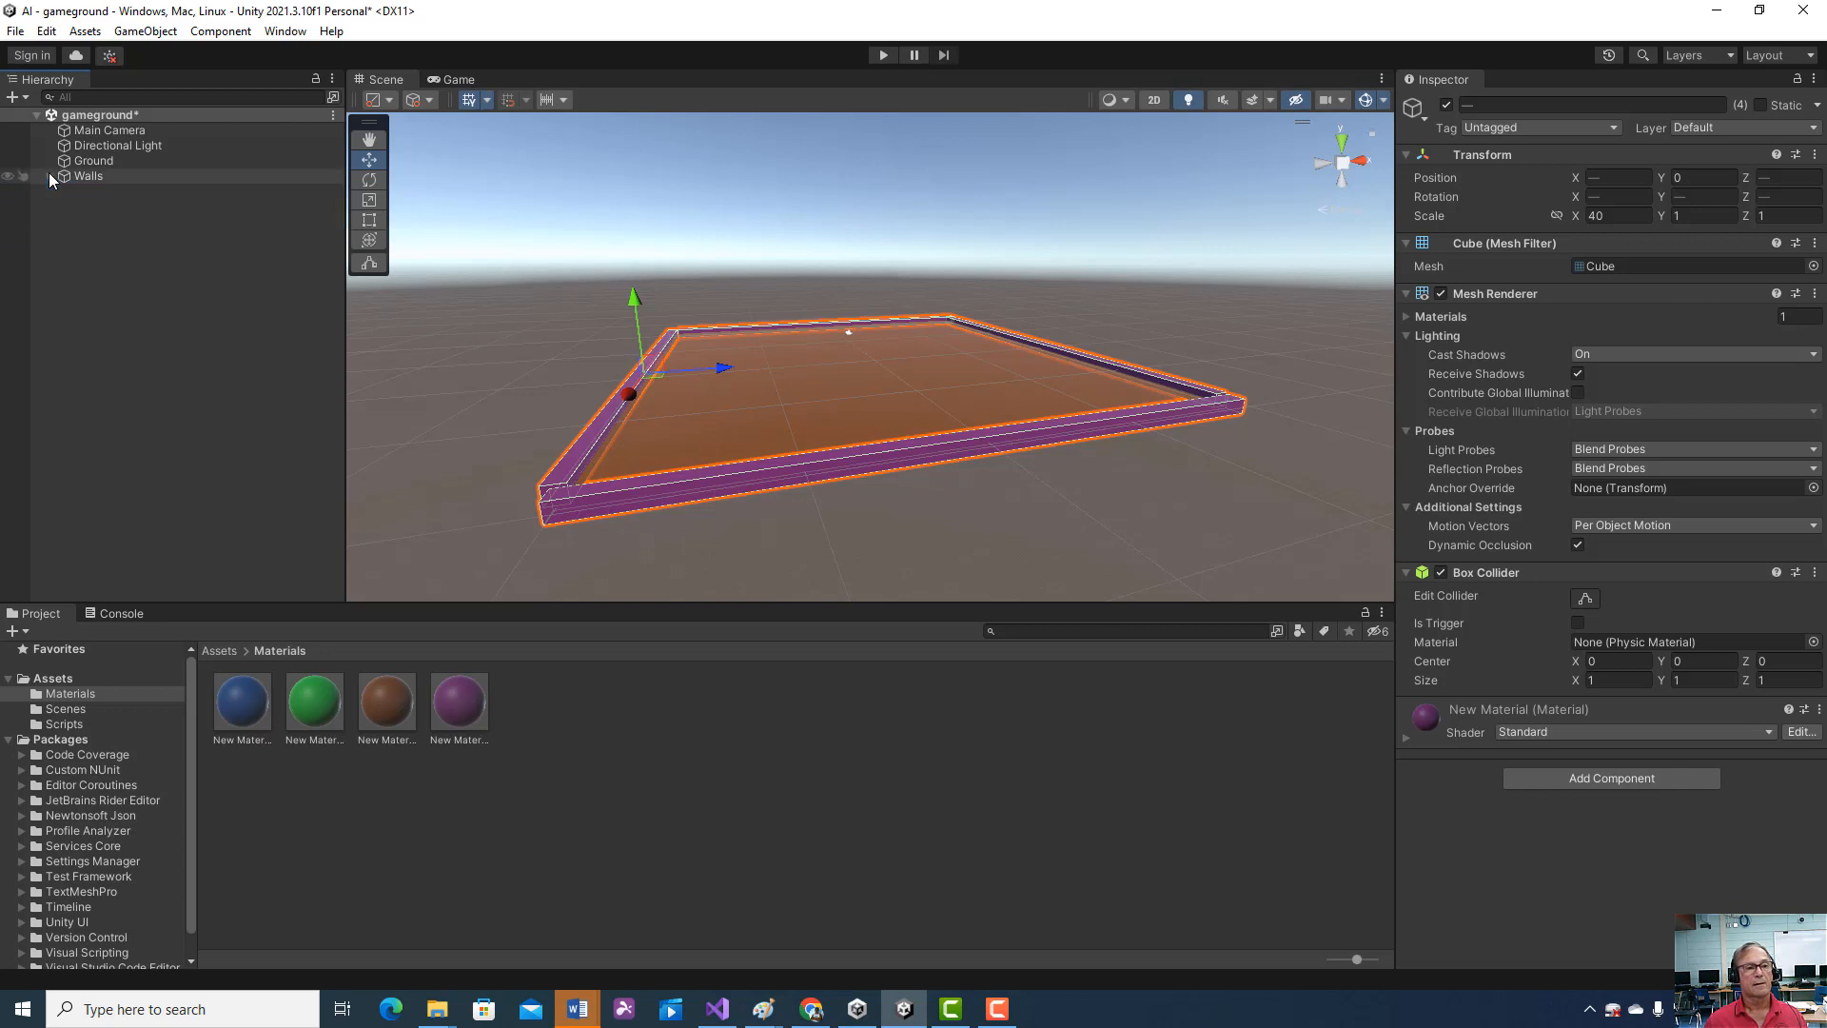
pyautogui.click(52, 176)
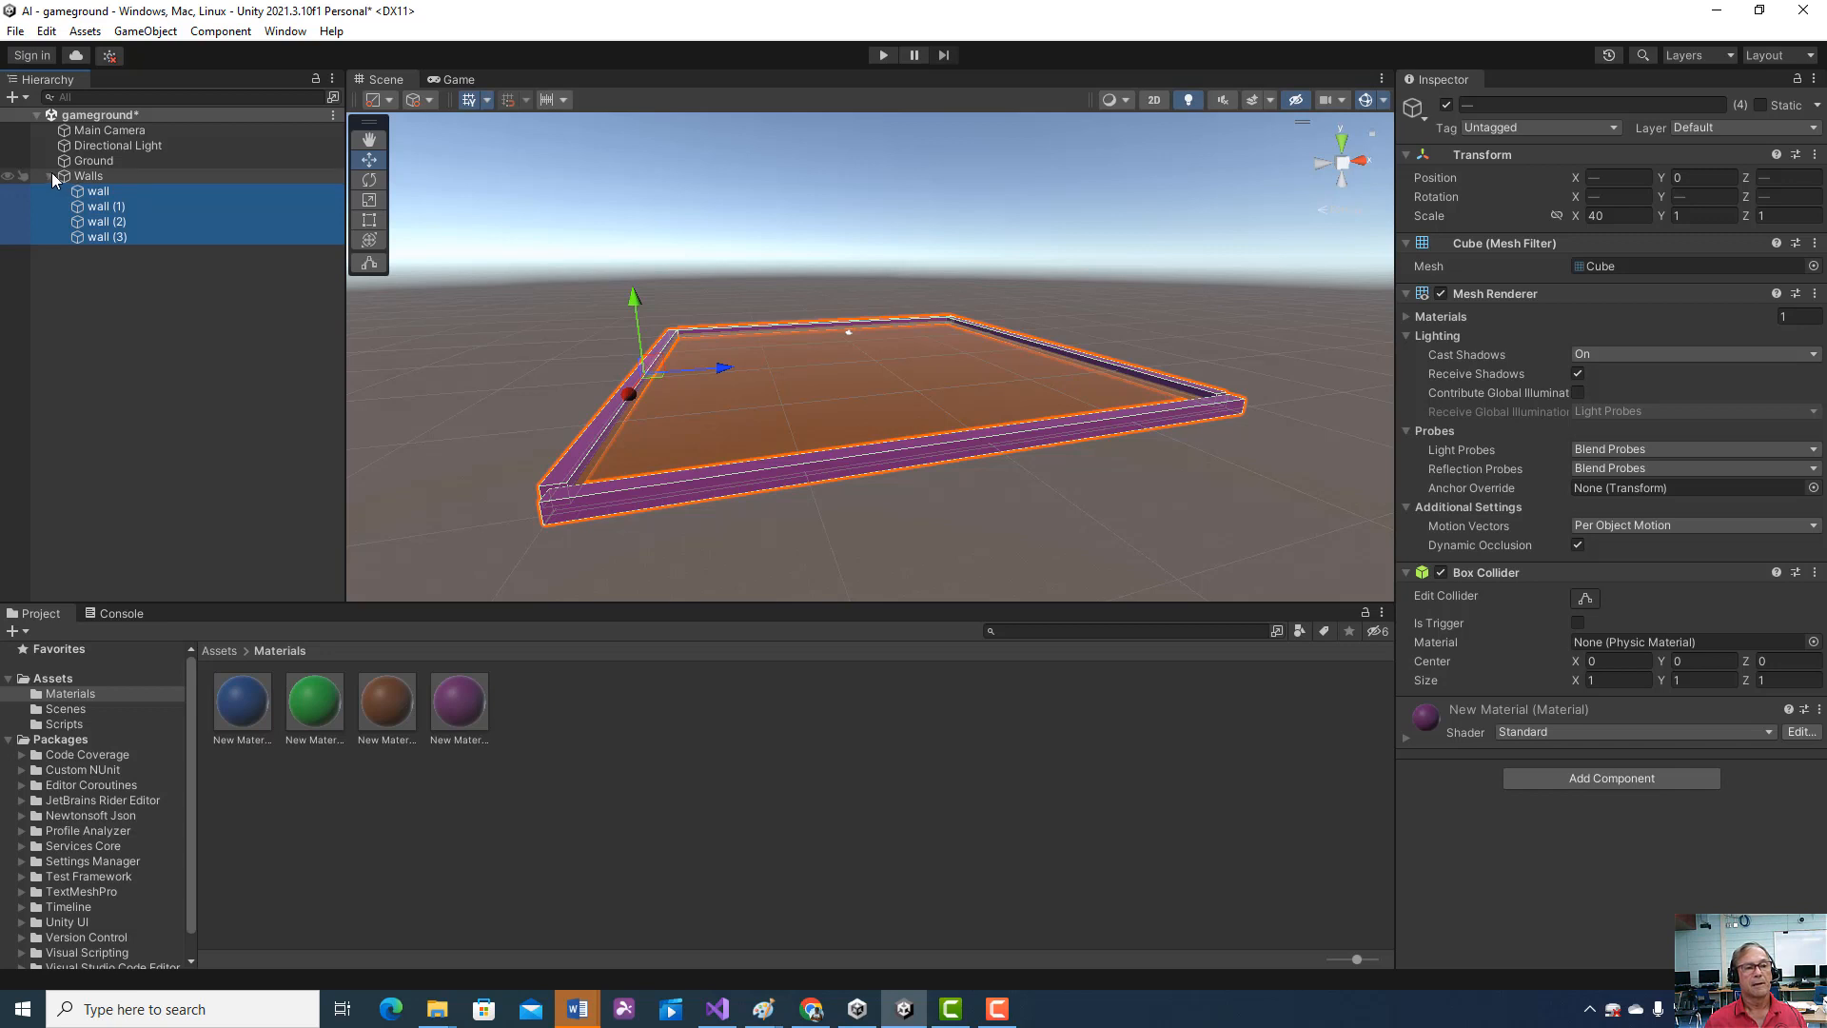
pyautogui.click(51, 173)
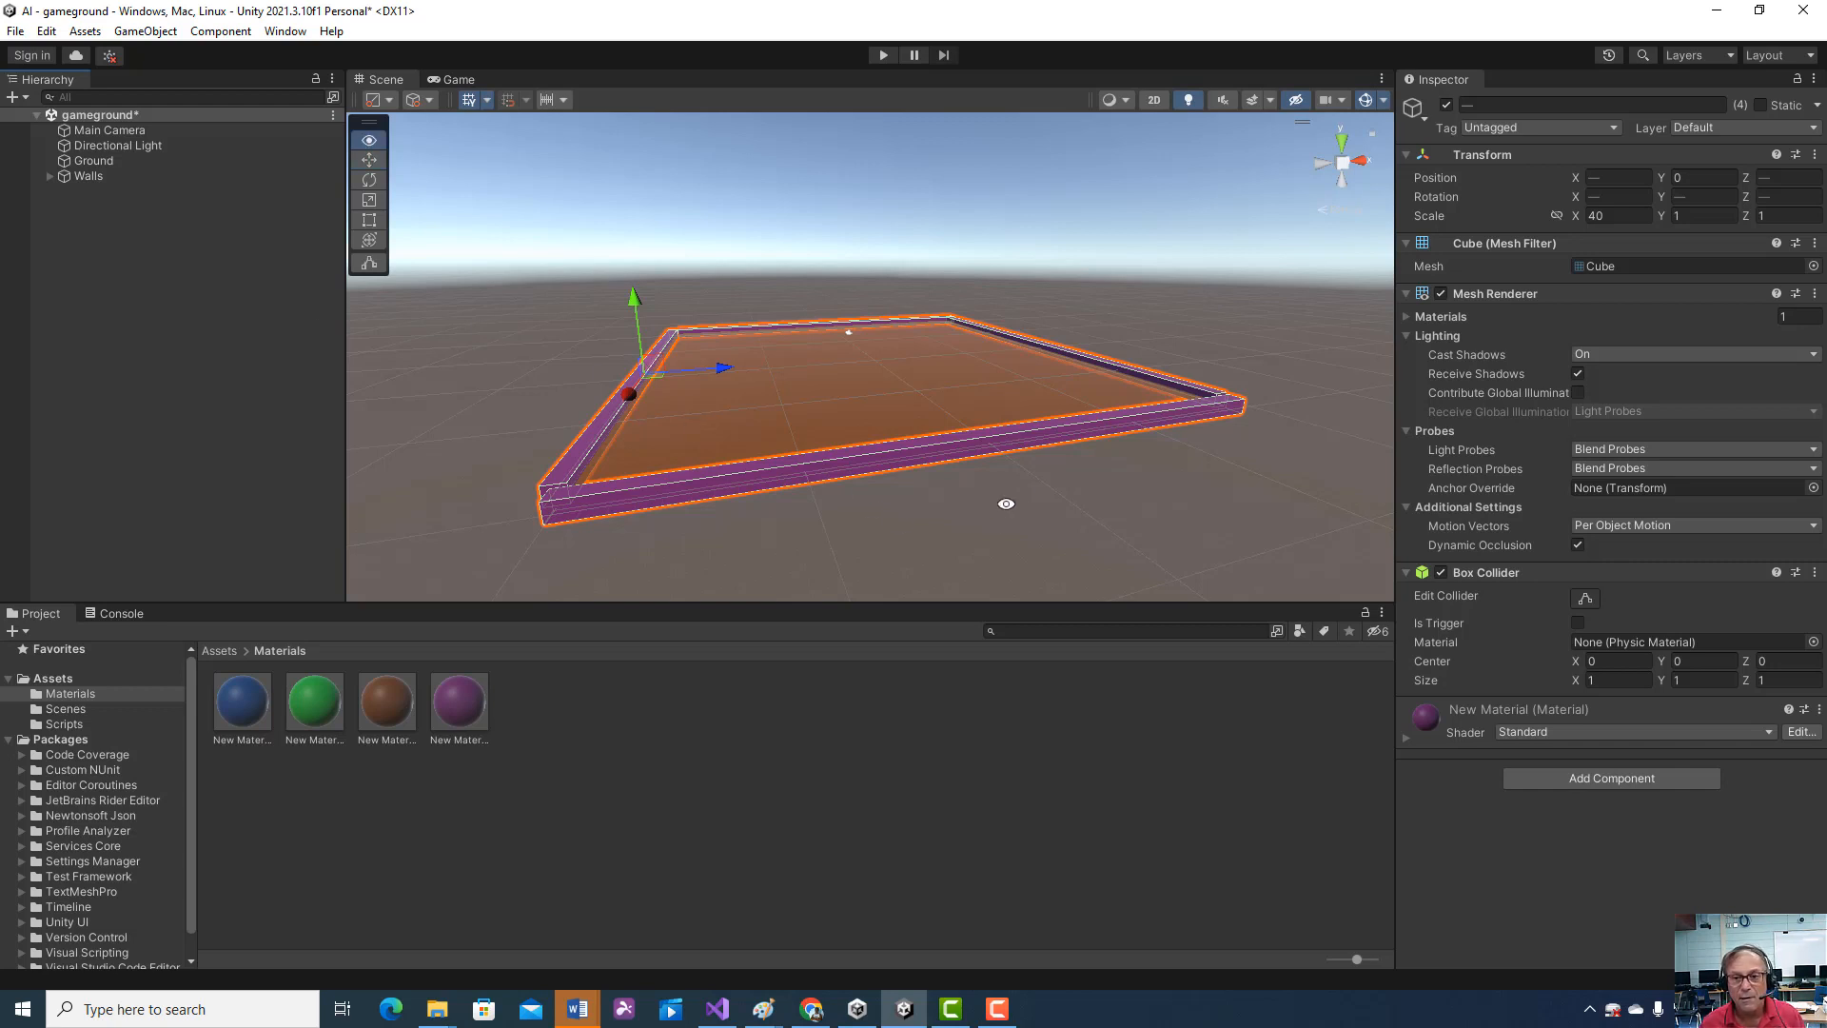
pyautogui.moveTo(1017, 492); pyautogui.dragTo(1156, 505, button='right')
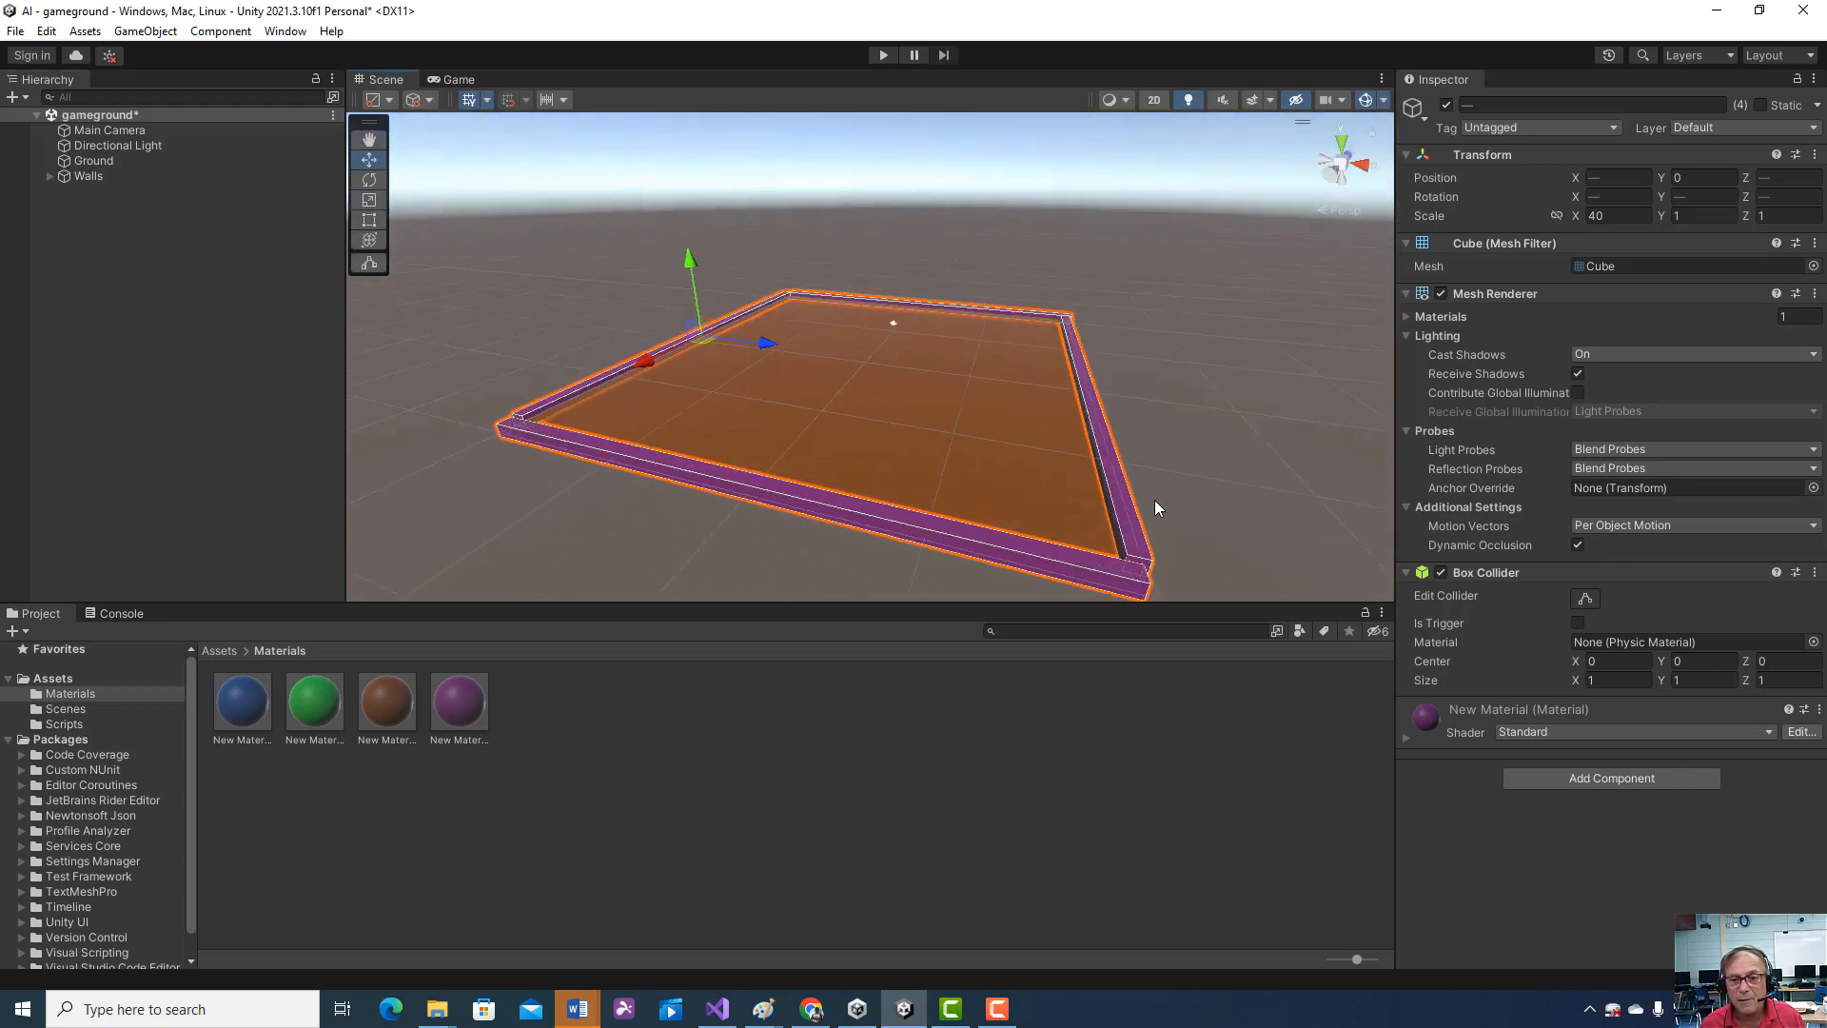
pyautogui.click(1125, 522)
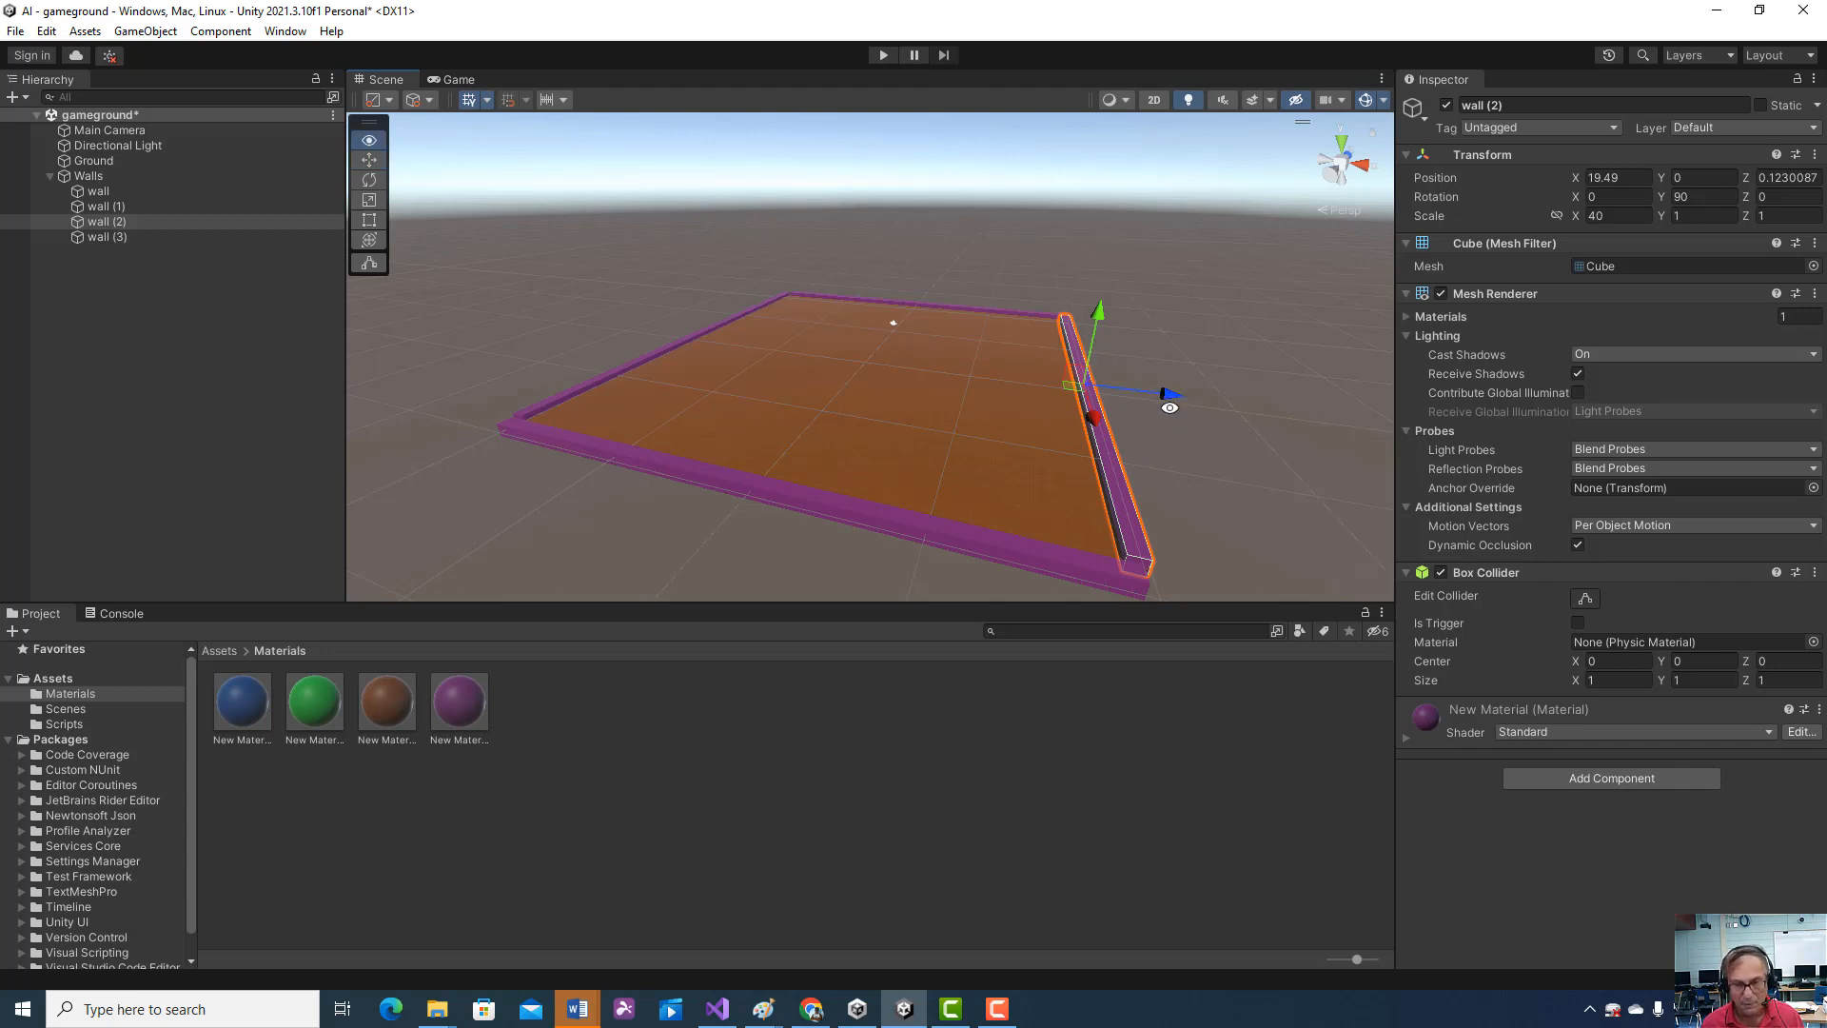
pyautogui.moveTo(1172, 418)
pyautogui.mouseDown(button='right')
pyautogui.moveTo(1155, 367)
pyautogui.moveTo(1171, 376)
pyautogui.moveTo(713, 421)
pyautogui.mouseUp(button='right')
pyautogui.click(1184, 416)
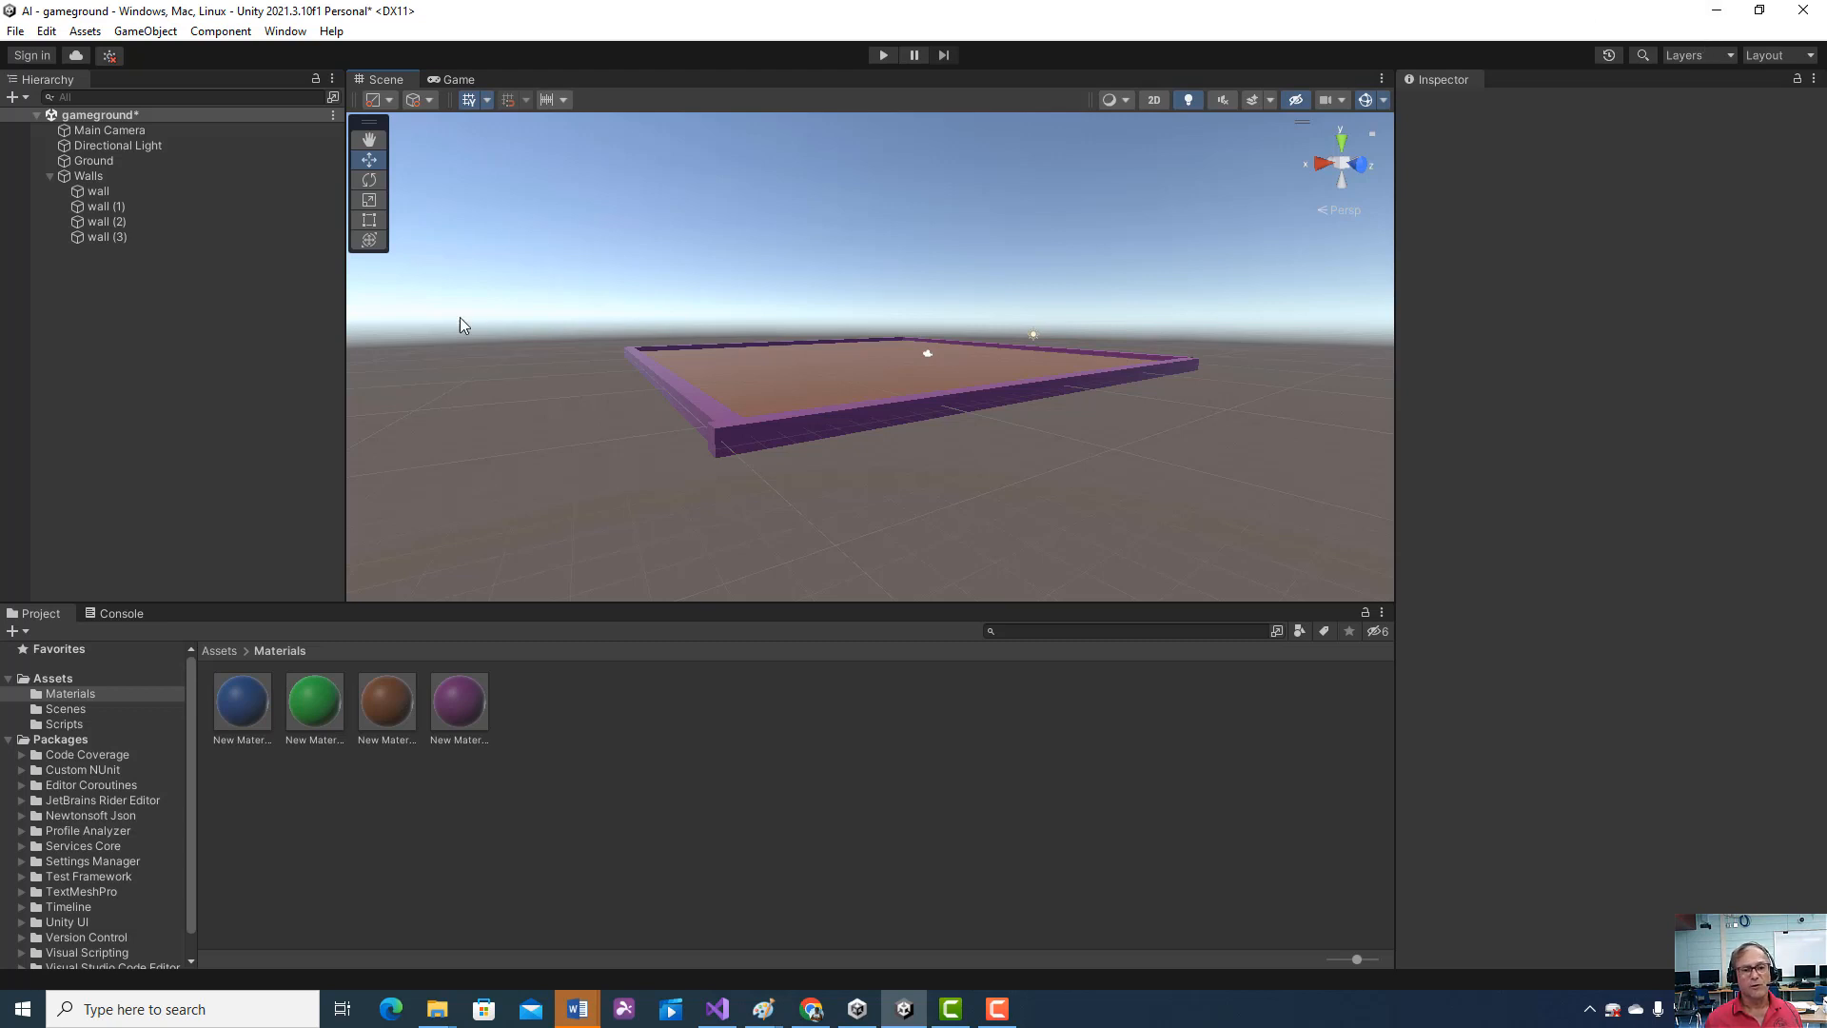
# - Check the Scenes folder under Assets, then minimize Unity to the desktop
pyautogui.click(220, 653)
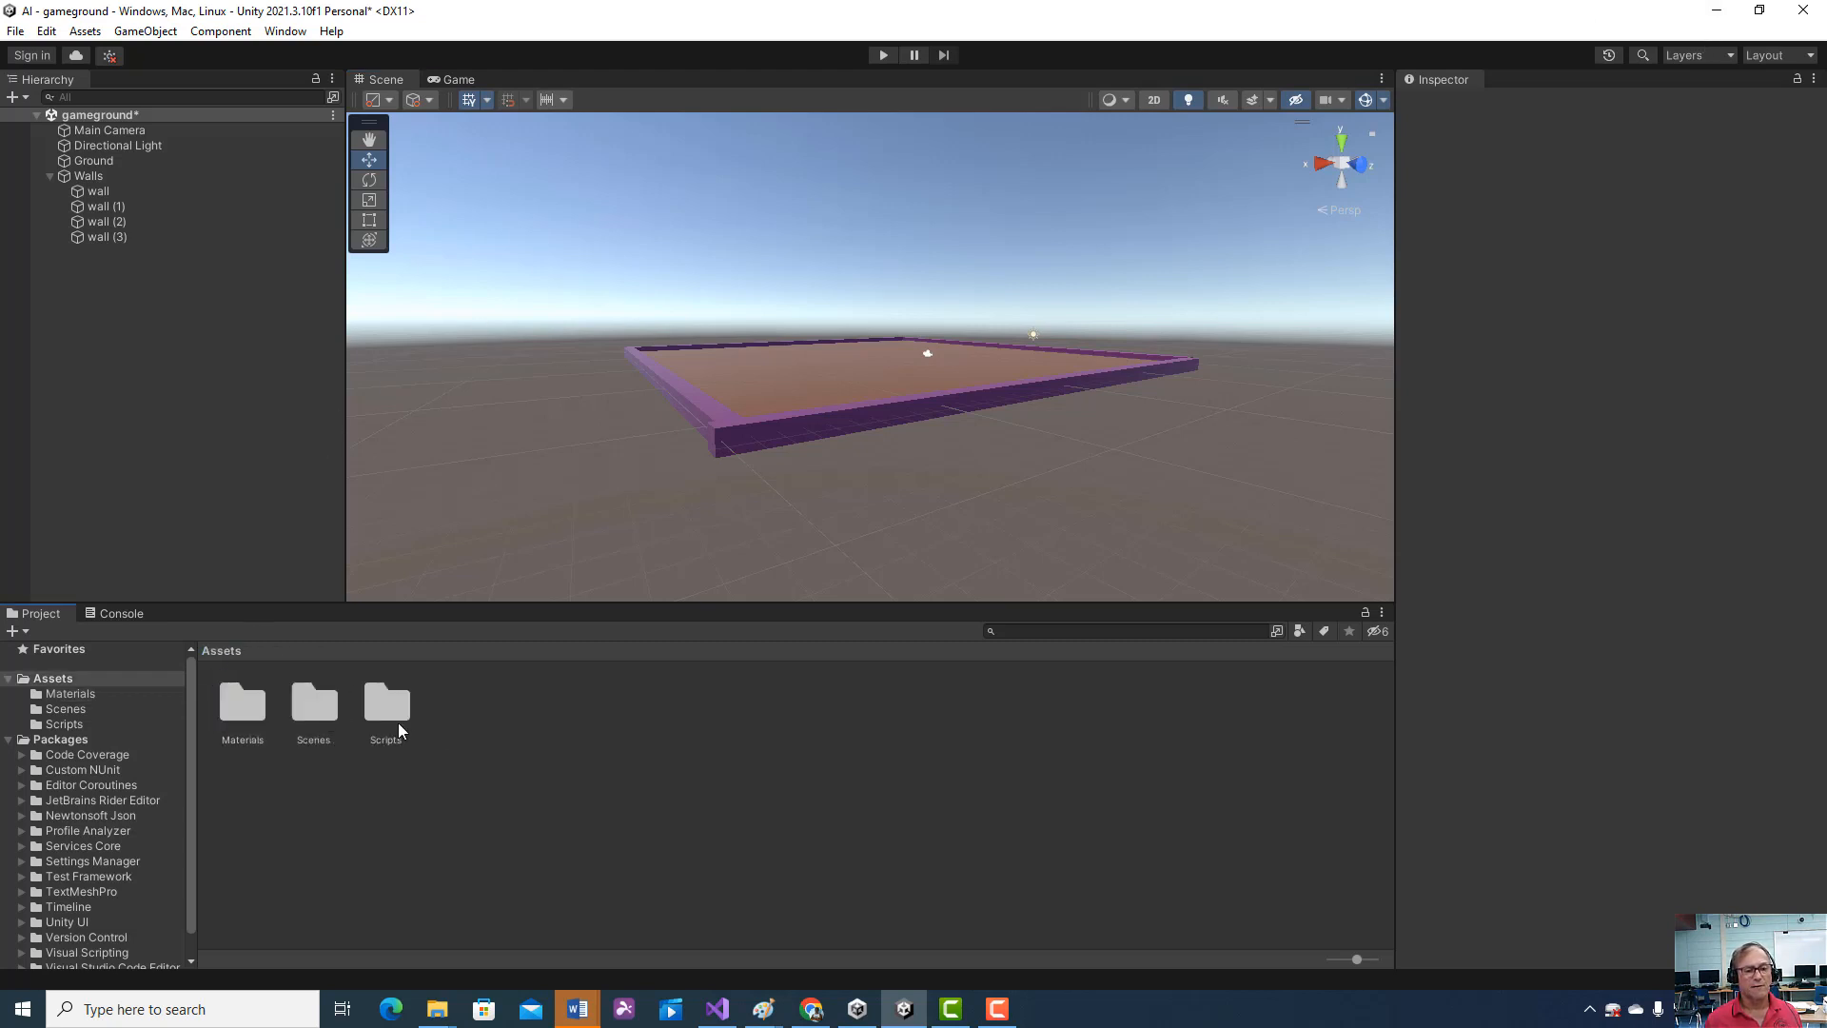
pyautogui.doubleClick(318, 719)
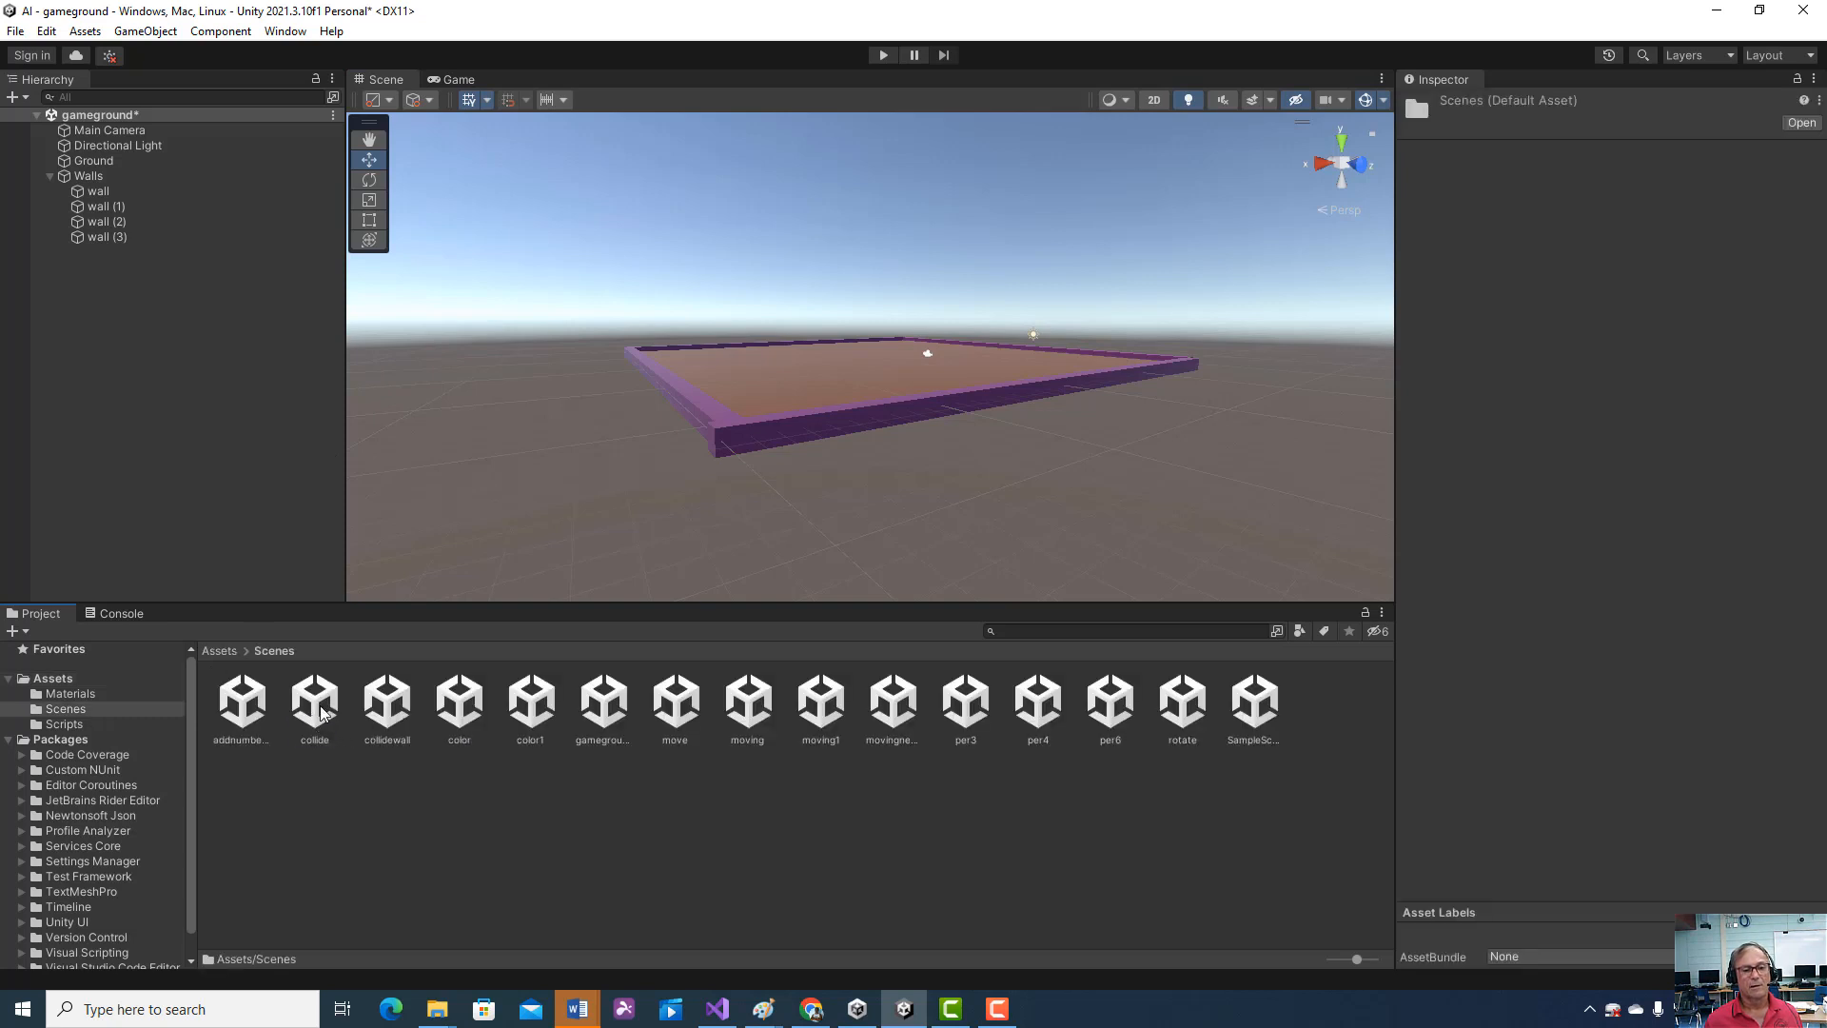
pyautogui.click(222, 653)
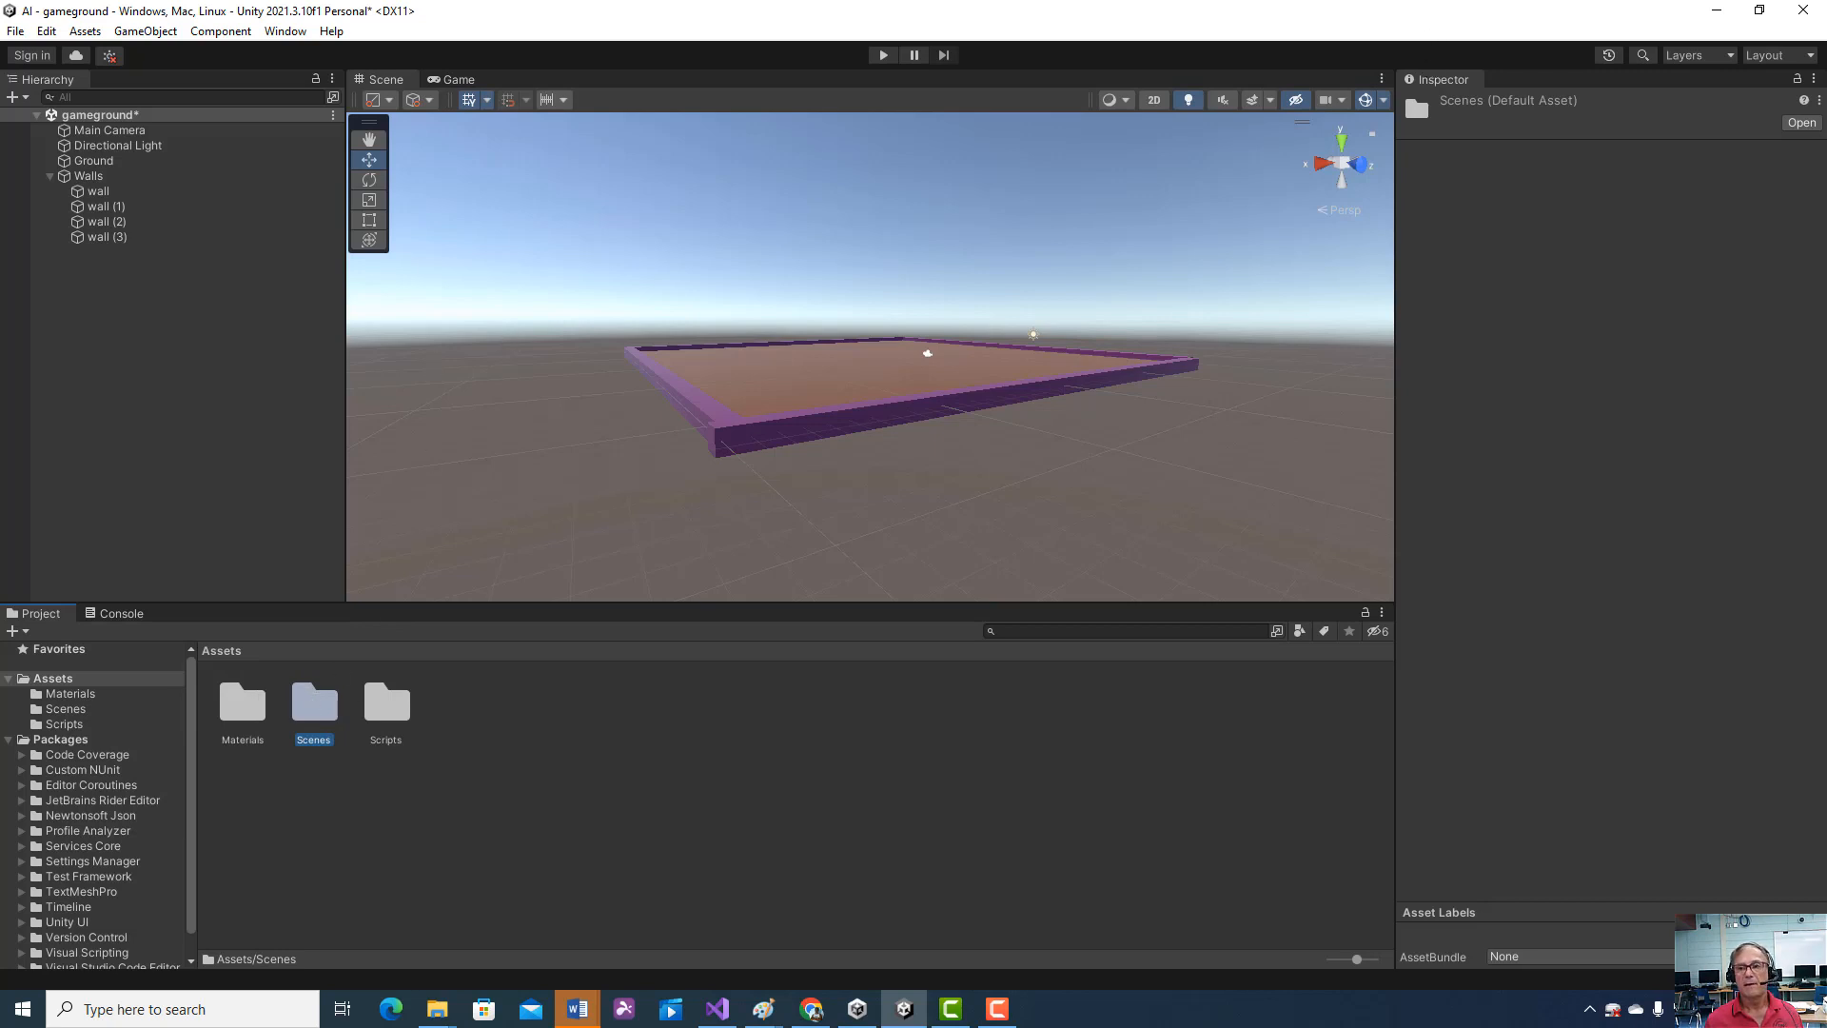
pyautogui.click(1717, 10)
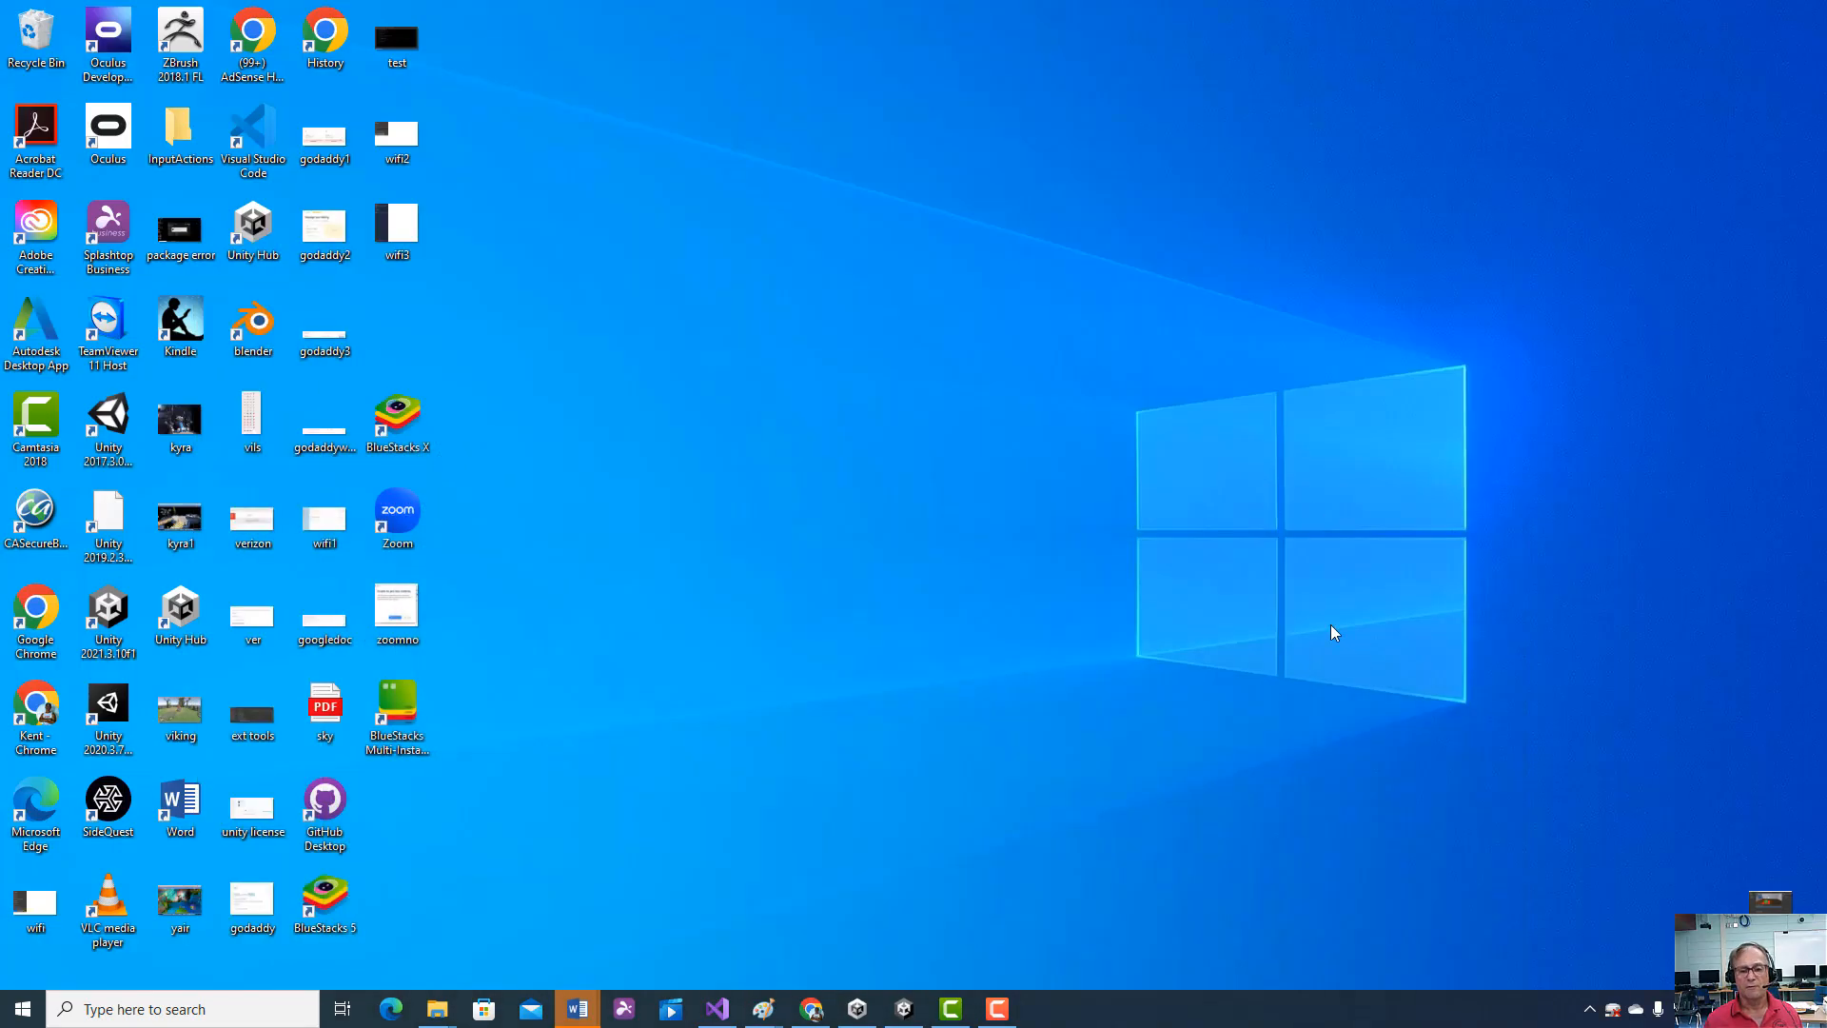